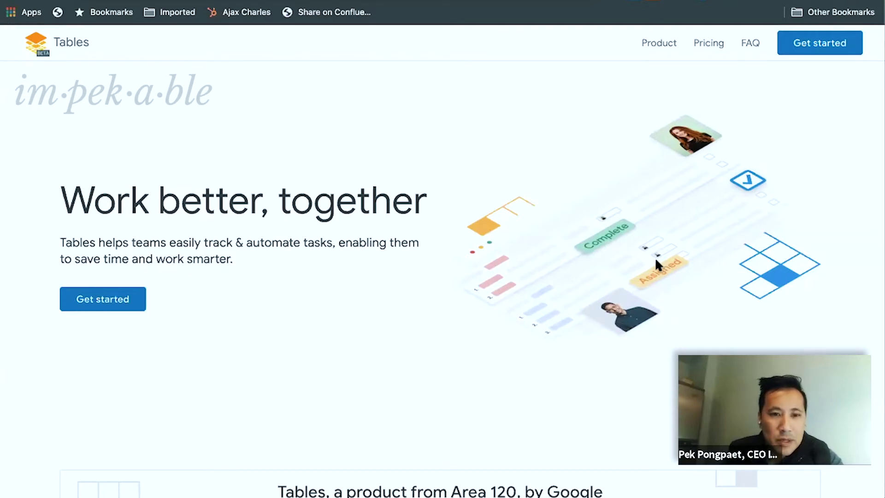
# Review the Tables landing page and its use-case examples for IT Operations, Customer tracker & sales CRM, recruiting and Product launch
pyautogui.scroll(-2, 654, 257)
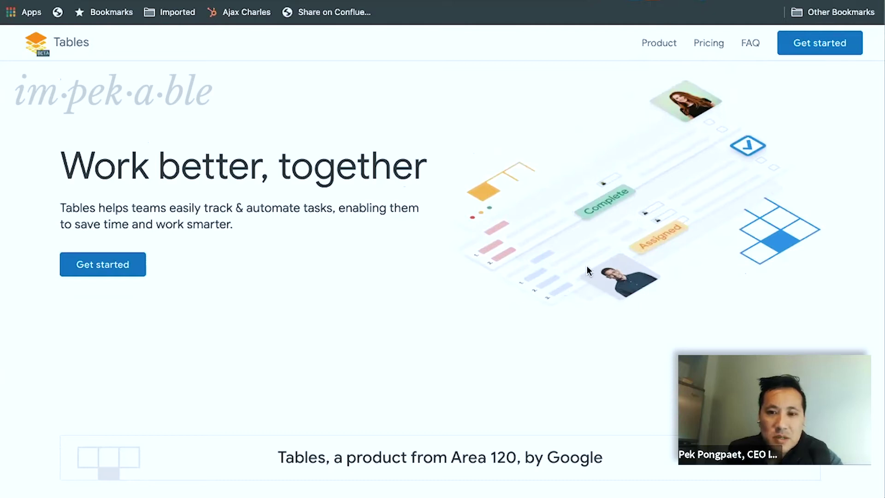
pyautogui.scroll(-4, 612, 287)
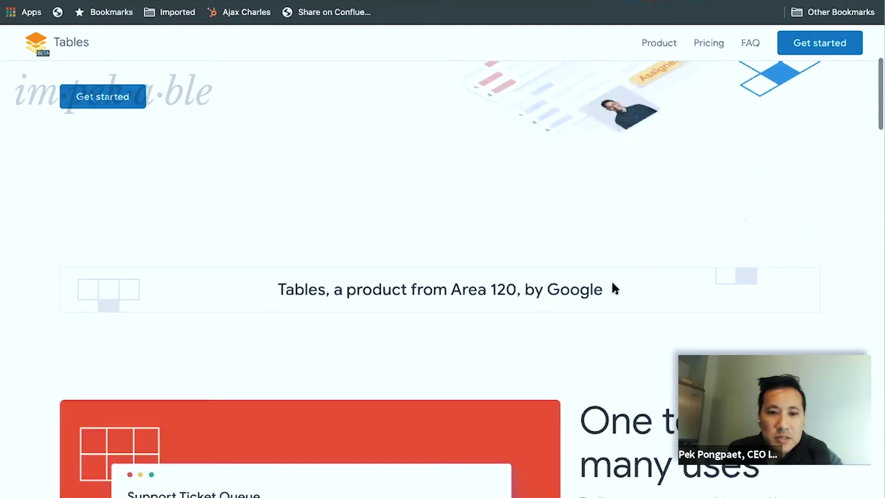
pyautogui.scroll(-2, 608, 286)
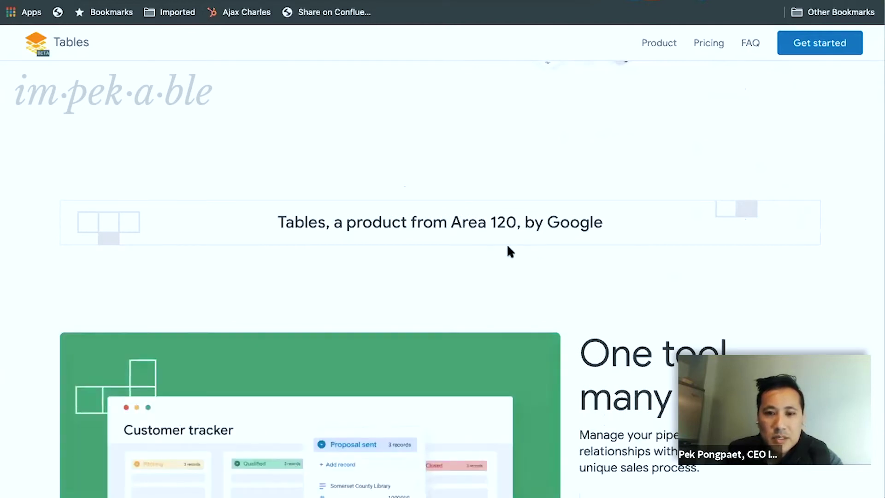
pyautogui.scroll(-5, 508, 251)
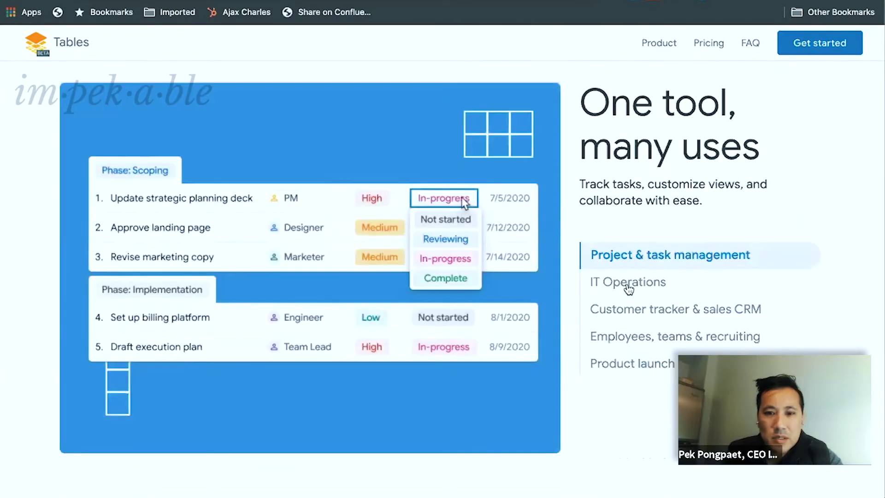
pyautogui.click(629, 284)
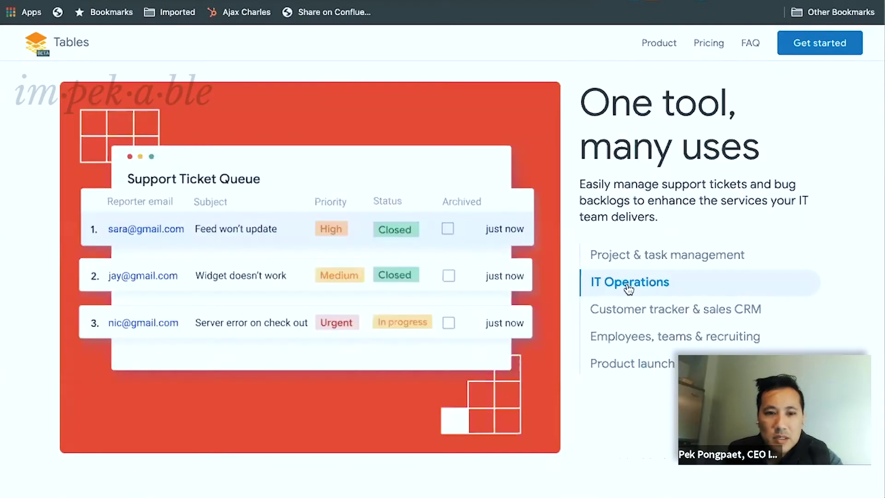
pyautogui.click(631, 314)
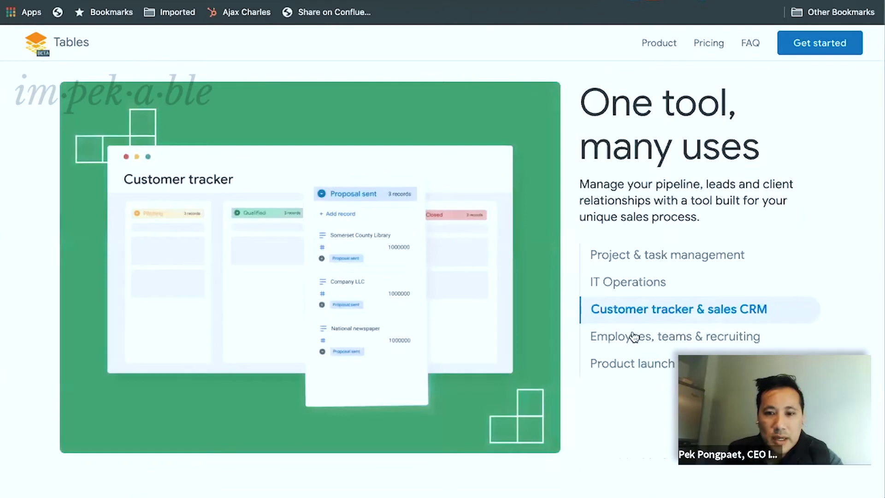
pyautogui.click(634, 337)
pyautogui.click(633, 311)
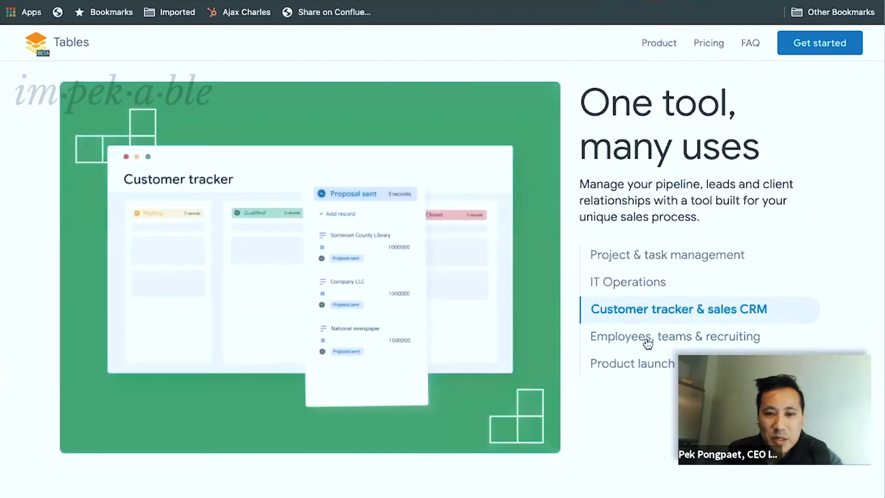
pyautogui.click(639, 364)
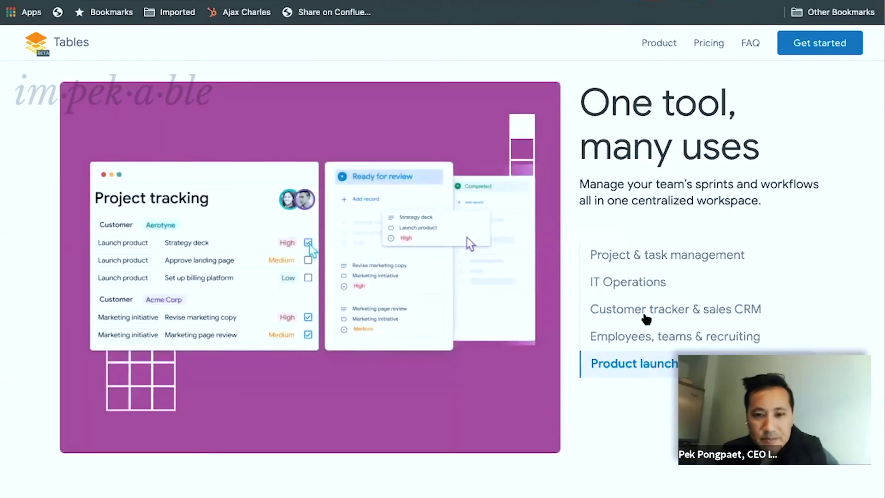
# Look through the "Save time, work smarter" features: Bots, Views, Integrations, Templates and Forms
pyautogui.scroll(-8, 645, 318)
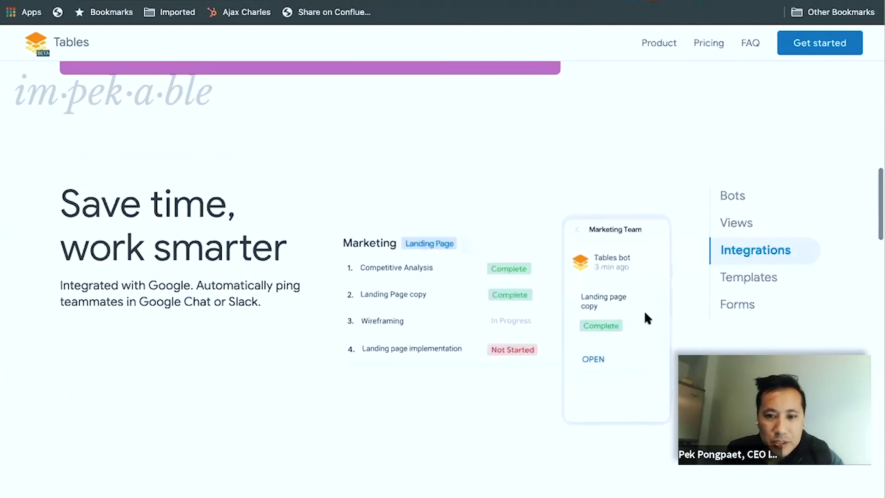
pyautogui.scroll(-5, 643, 311)
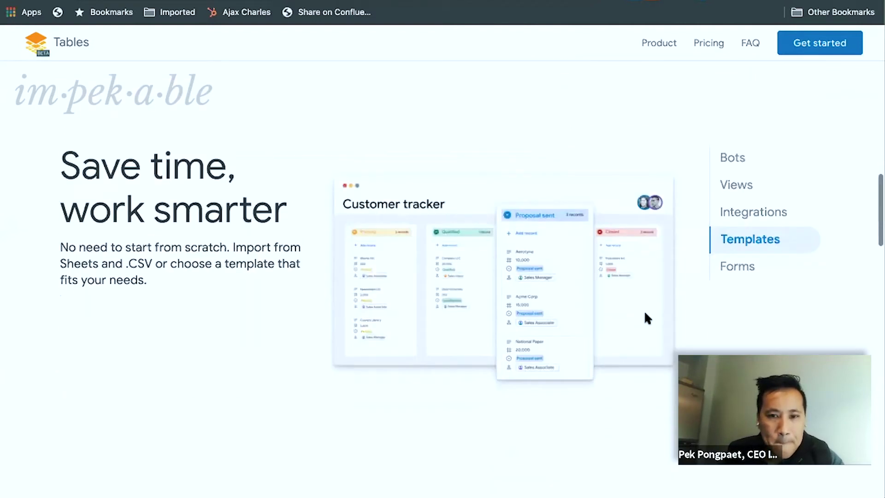
pyautogui.click(735, 163)
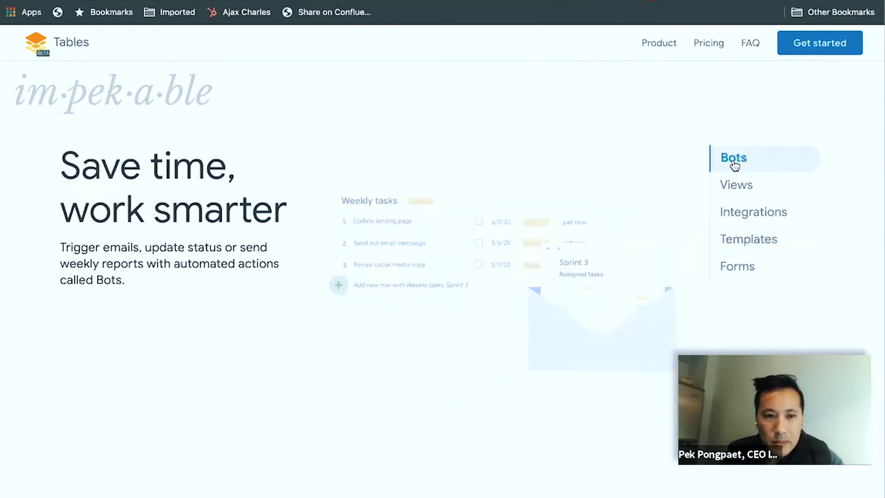
pyautogui.click(739, 189)
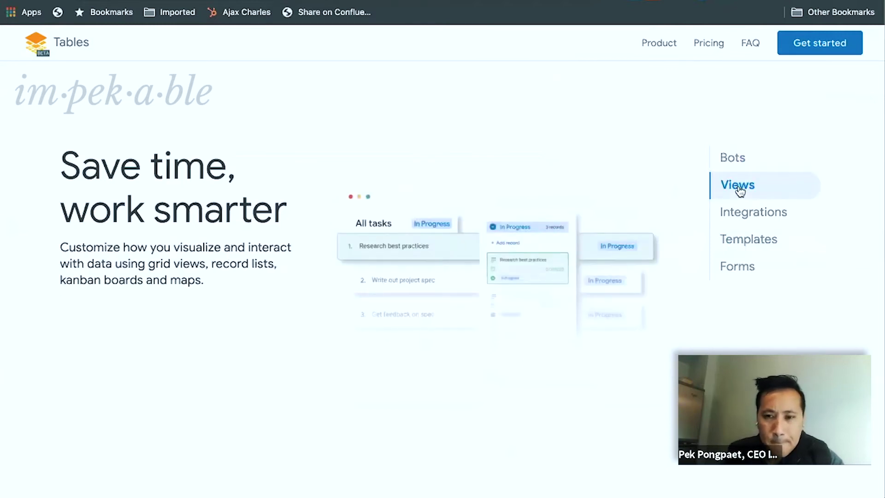
pyautogui.click(740, 212)
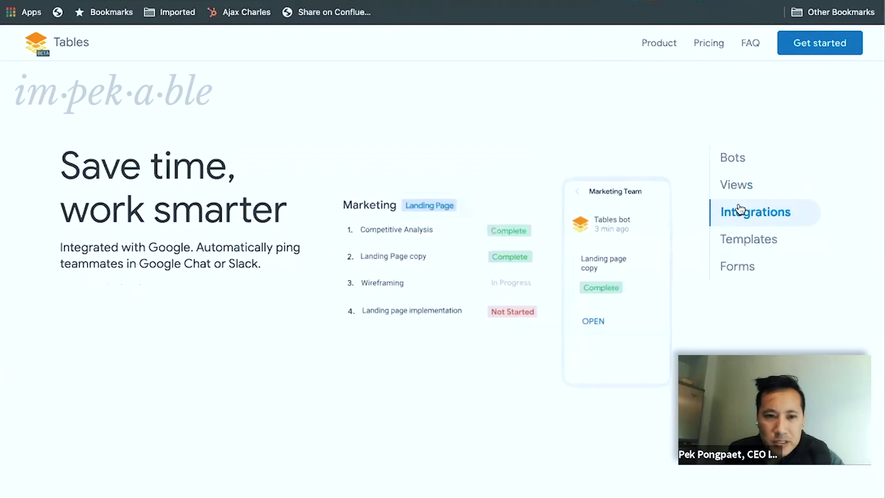
pyautogui.click(740, 243)
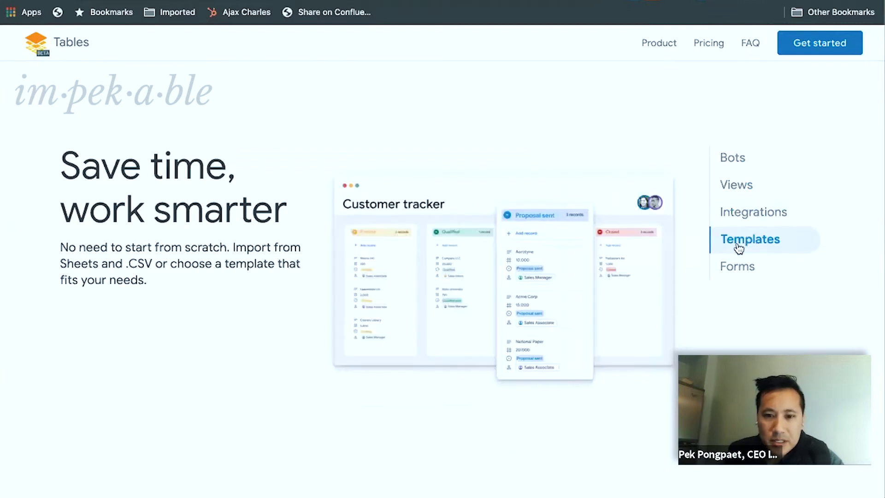
pyautogui.click(736, 266)
# Compare the Free and Paid plans in the pricing section, and skim the FAQ and testimonials
pyautogui.scroll(-10, 738, 265)
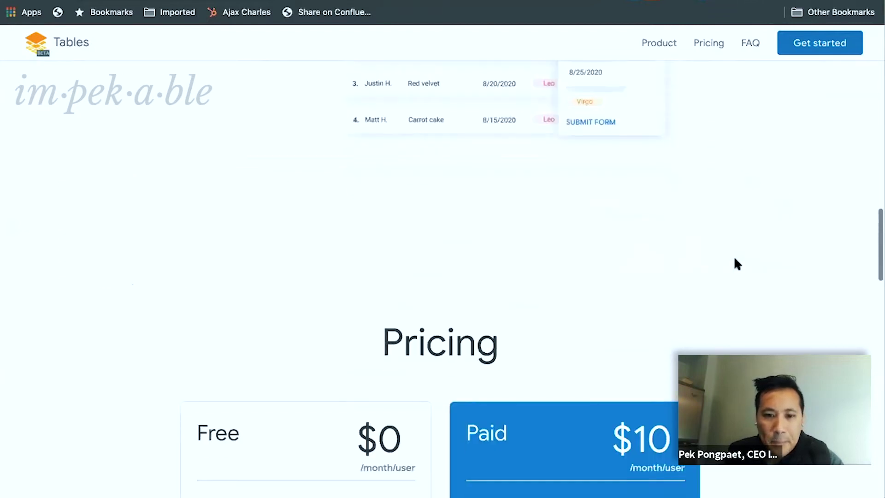
pyautogui.scroll(-2, 737, 264)
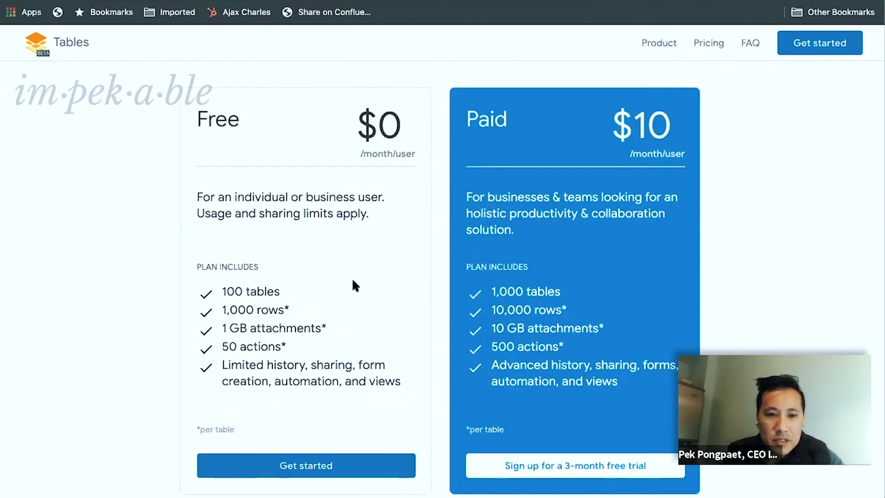
pyautogui.scroll(-2, 352, 278)
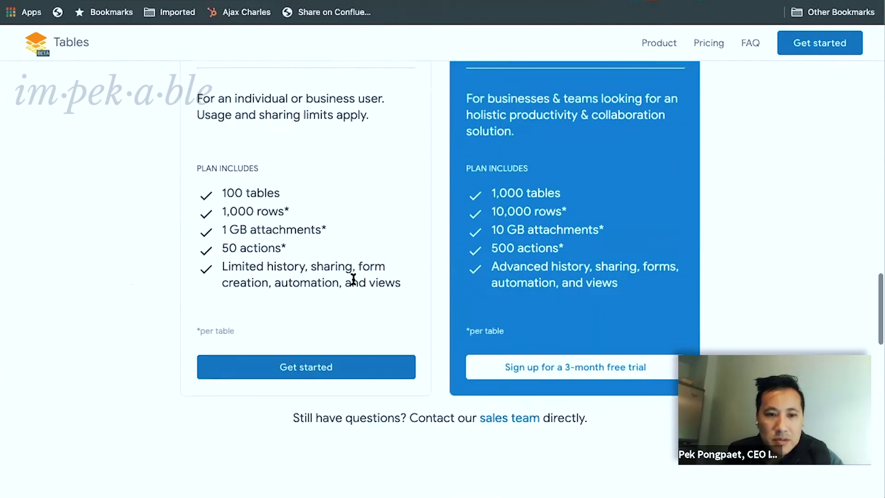
pyautogui.scroll(-2, 353, 280)
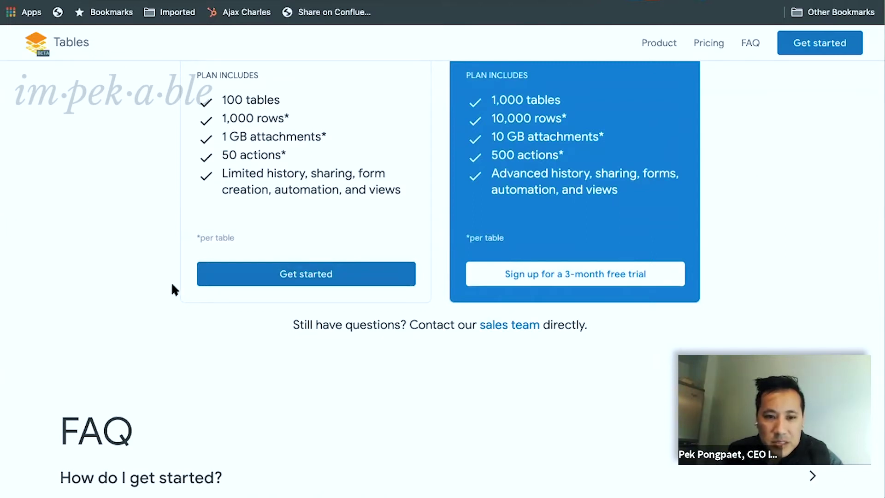
pyautogui.scroll(-9, 173, 289)
pyautogui.scroll(-10, 173, 288)
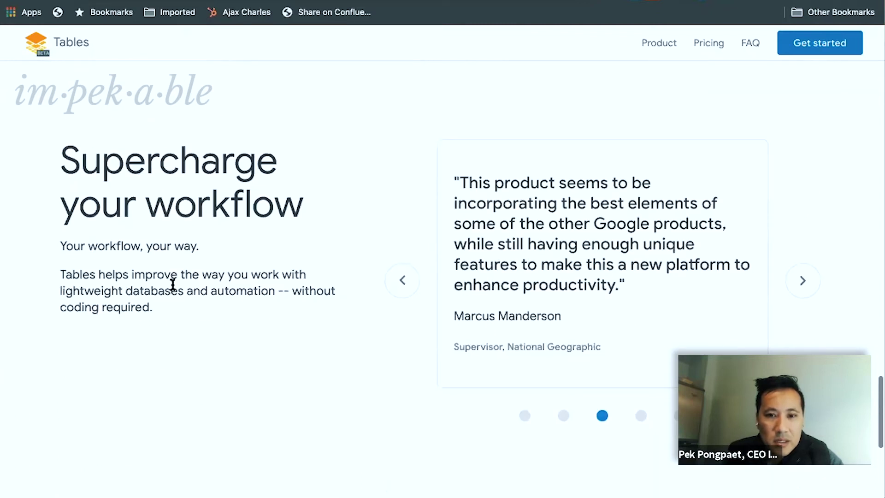
# Get started with Tables from the "Try for free" section of the landing page
pyautogui.scroll(20, 172, 284)
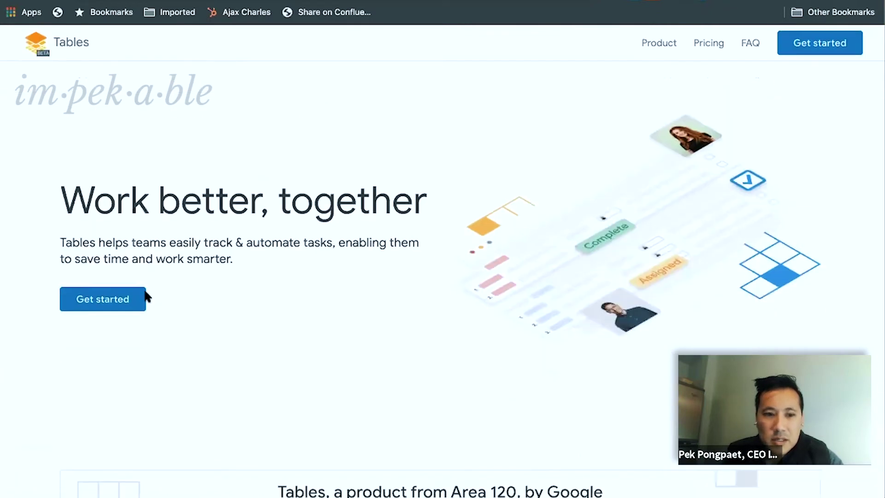
pyautogui.scroll(-20, 261, 332)
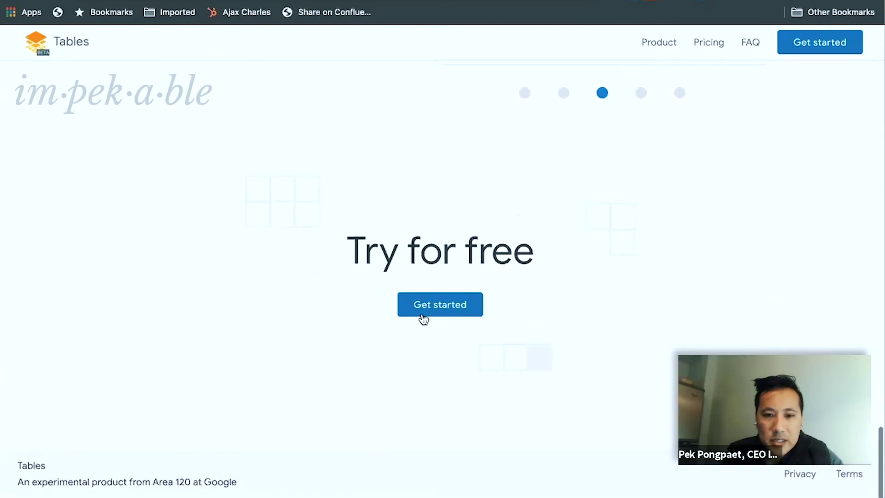
pyautogui.click(420, 311)
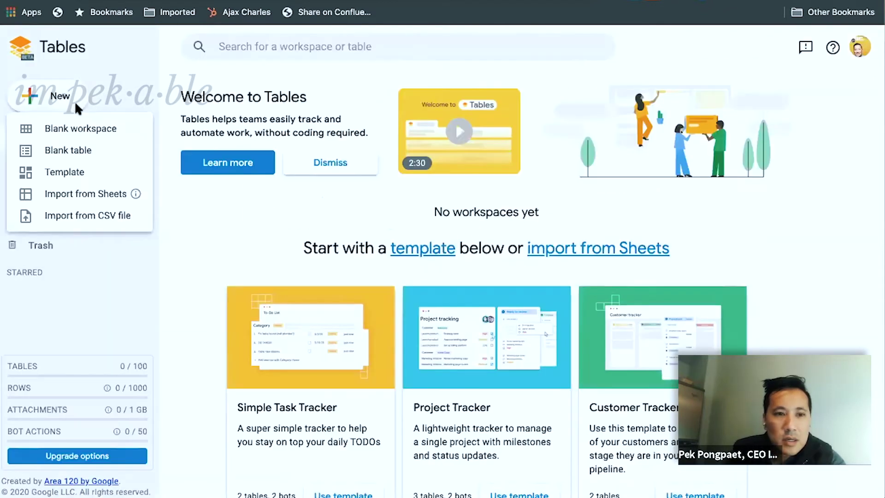
# Create a workspace from the Customer Tracker (CRM) template, dismiss the welcome message and skip the tutorial
pyautogui.click(213, 226)
pyautogui.scroll(-2, 658, 346)
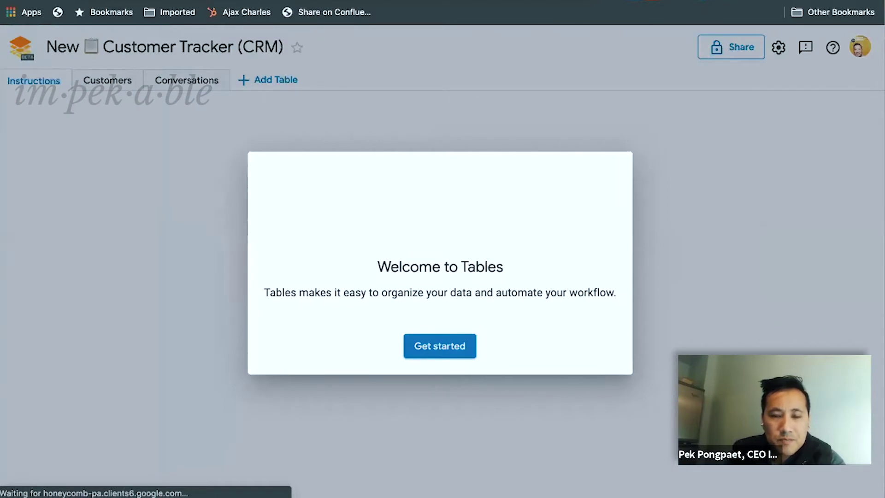
pyautogui.click(452, 349)
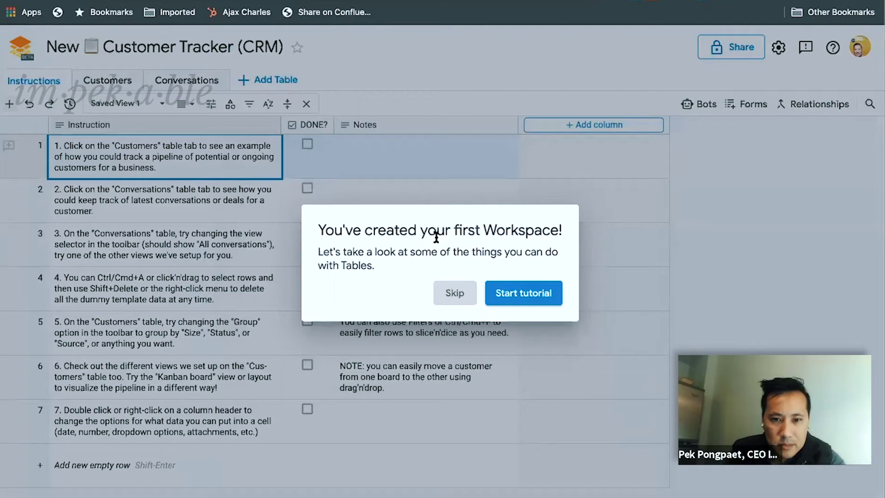
pyautogui.click(454, 293)
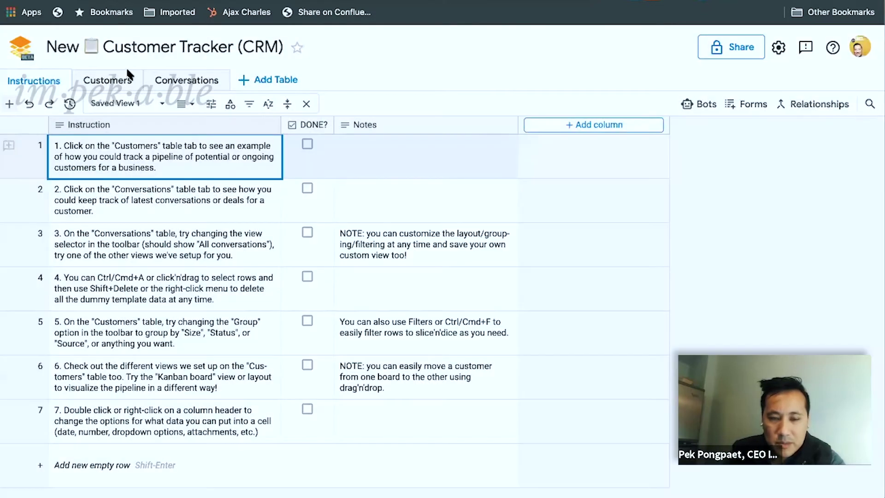
# Open the Customers table and examine its columns from Customer Name across to Last Updated
pyautogui.click(102, 83)
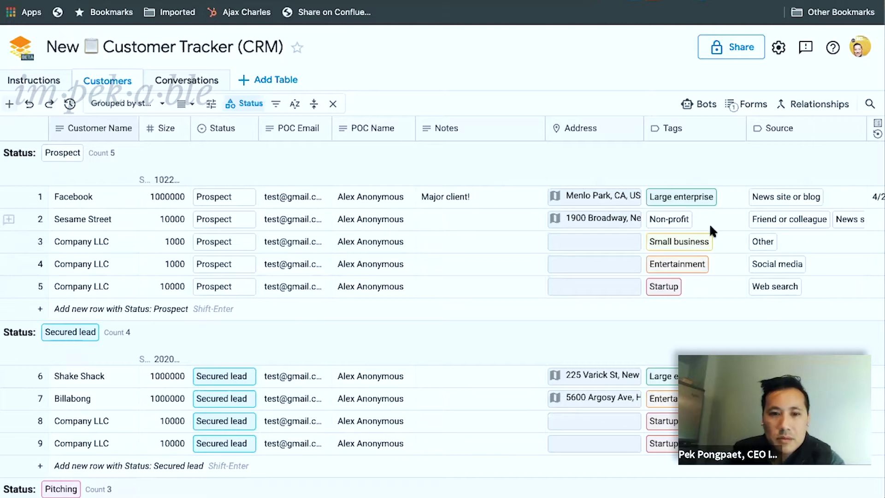
pyautogui.hscroll(6, 732, 223)
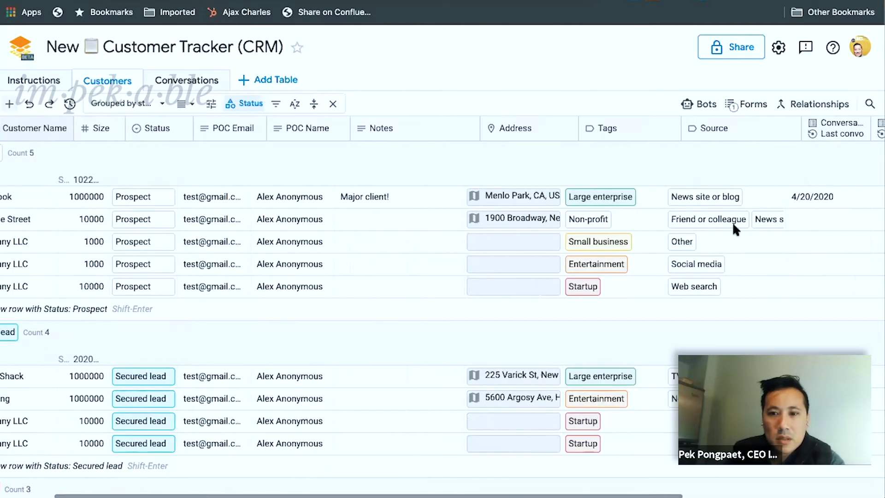
pyautogui.hscroll(-6, 368, 253)
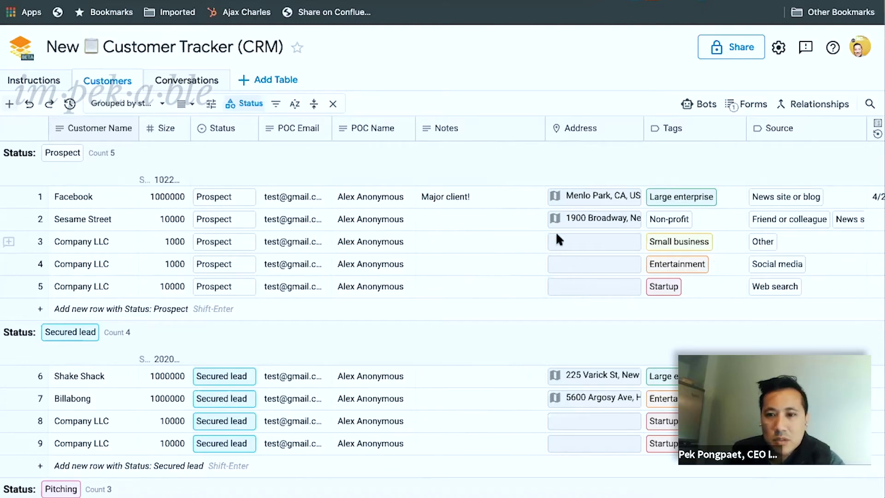
pyautogui.hscroll(5, 555, 231)
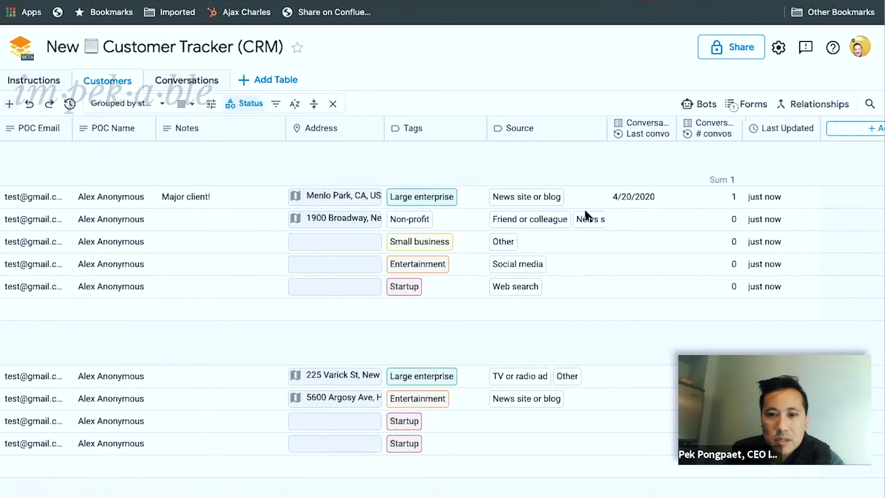
pyautogui.hscroll(2, 599, 215)
pyautogui.hscroll(-8, 636, 206)
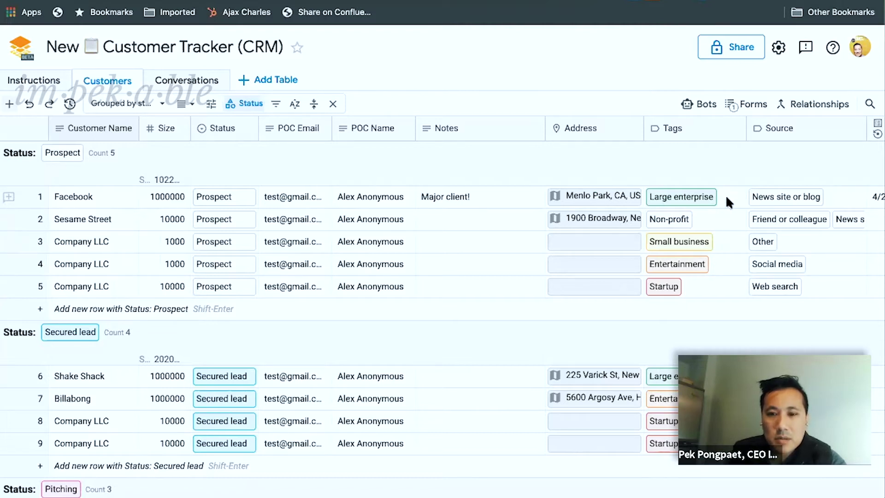
# Add the Entertainment tag to the Company LLC customer in row 5, which is tagged Startup
pyautogui.click(710, 279)
pyautogui.click(700, 286)
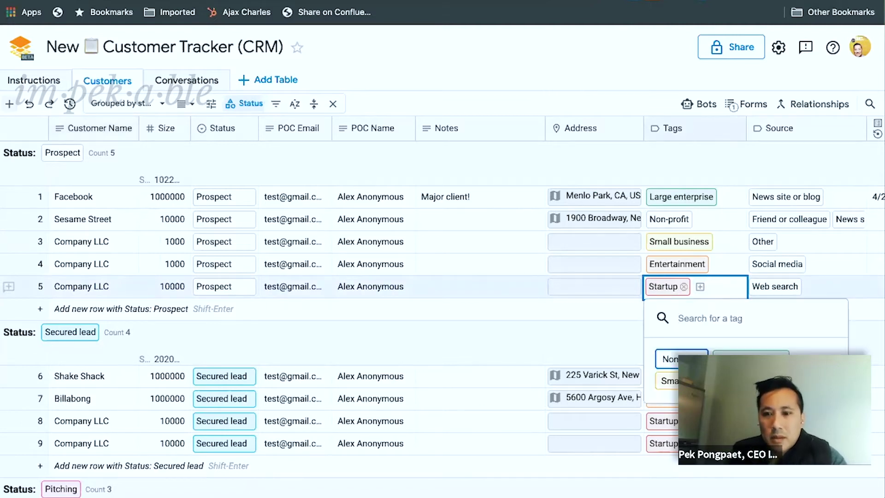
pyautogui.click(745, 380)
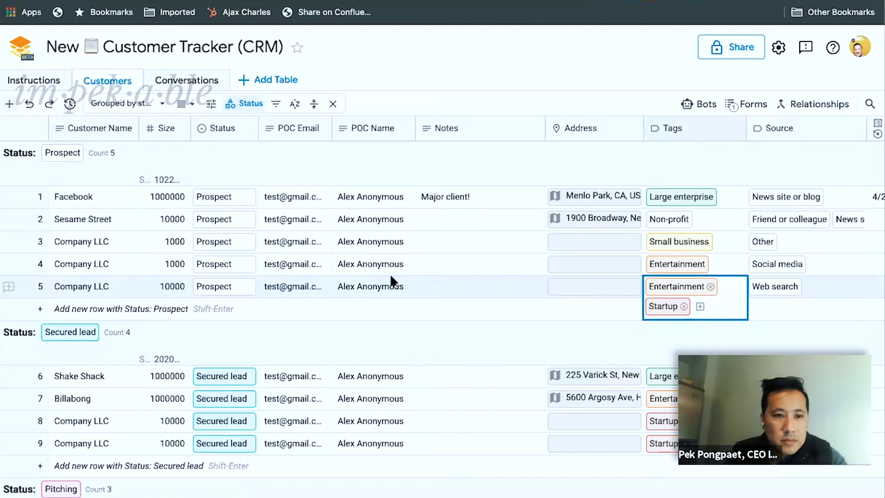
# Review the status groups of the Customers table and switch it to the Kanban board view
pyautogui.scroll(-5, 391, 279)
pyautogui.scroll(-1, 253, 267)
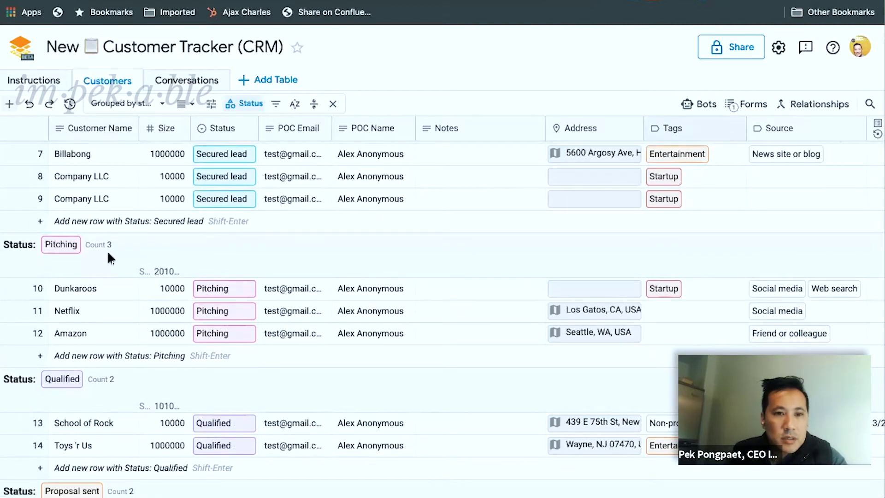
pyautogui.click(163, 103)
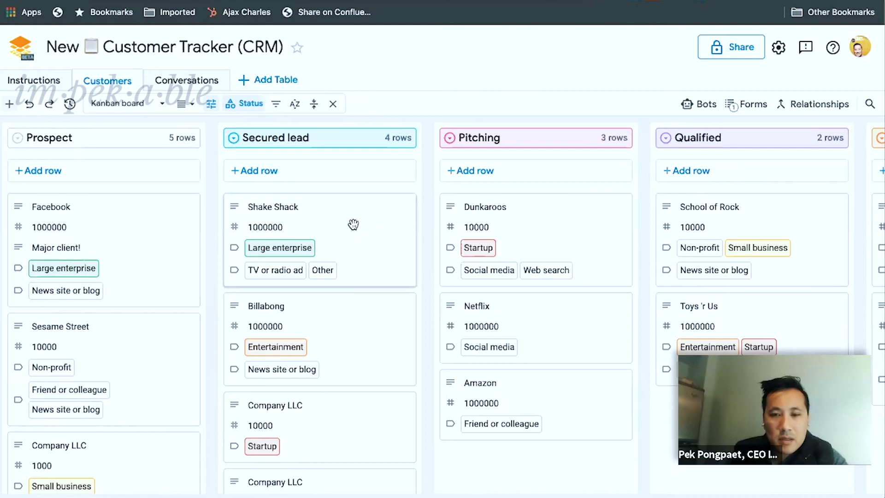
pyautogui.moveTo(183, 236); pyautogui.dragTo(127, 247)
pyautogui.moveTo(153, 243); pyautogui.dragTo(155, 243)
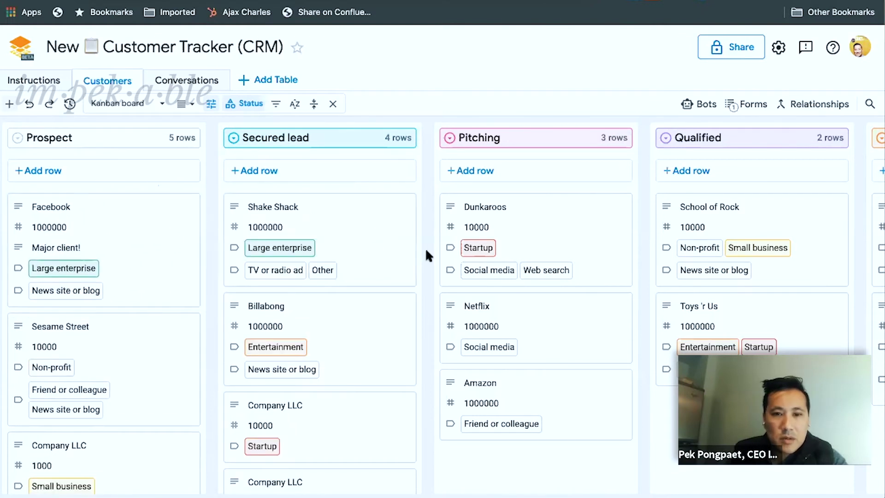
# Move the Shake Shack card from the Secured lead column to Pitching on the Kanban board
pyautogui.moveTo(368, 225); pyautogui.dragTo(534, 213)
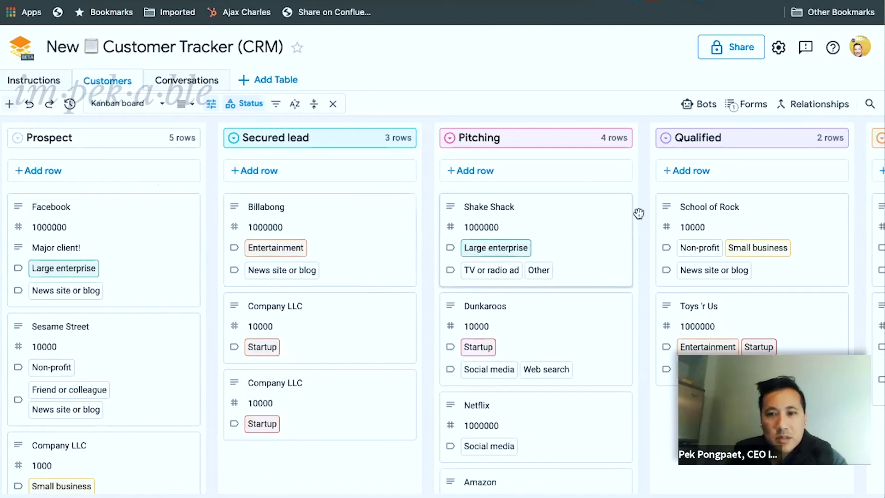
pyautogui.hscroll(5, 735, 223)
pyautogui.hscroll(2, 735, 223)
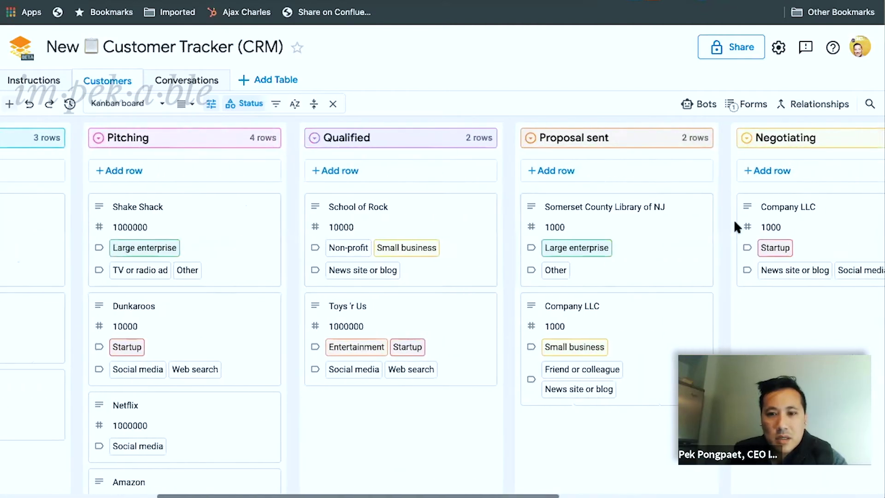
# Add a note to the Shake Shack record saying it was a great meeting and the contact is allergic to peanuts, and save it
pyautogui.click(231, 229)
pyautogui.scroll(-3, 369, 228)
pyautogui.scroll(-5, 370, 221)
pyautogui.scroll(4, 369, 220)
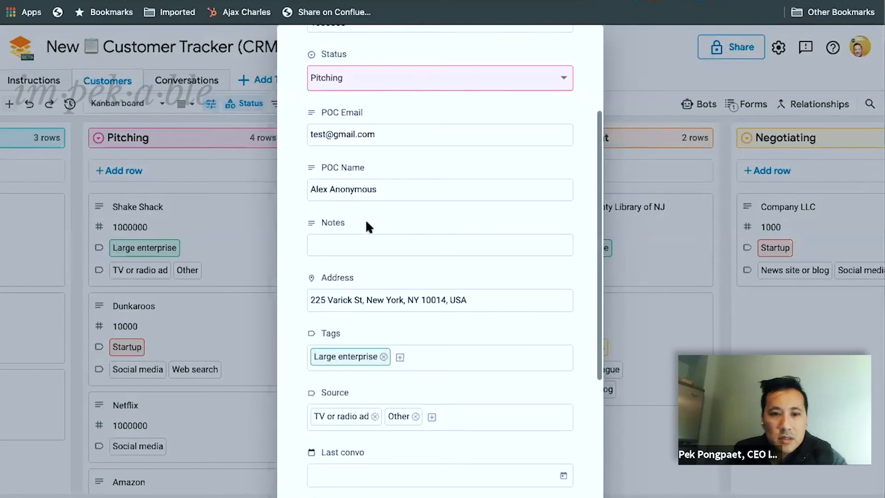
pyautogui.click(350, 241)
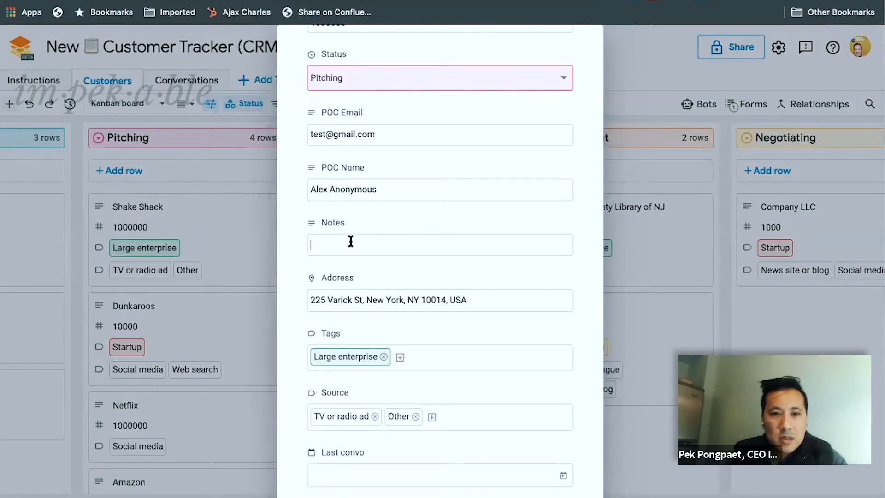
pyautogui.write('Gr')
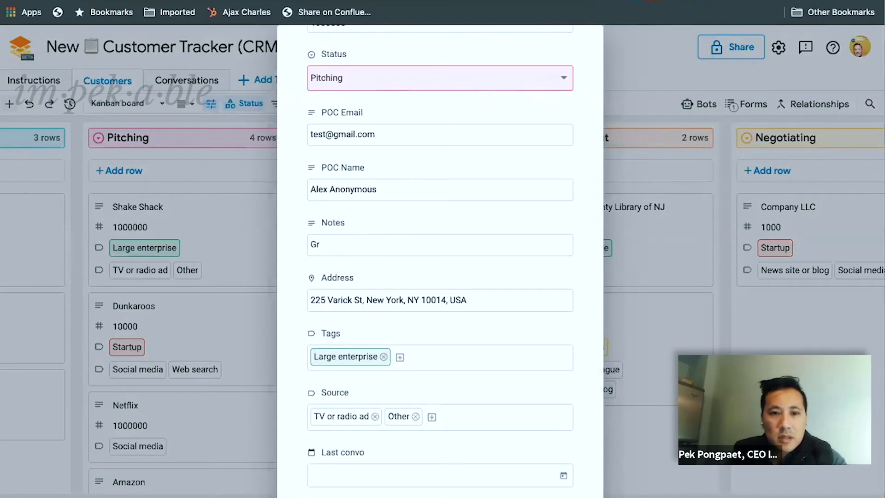
pyautogui.write('eat meeting. A')
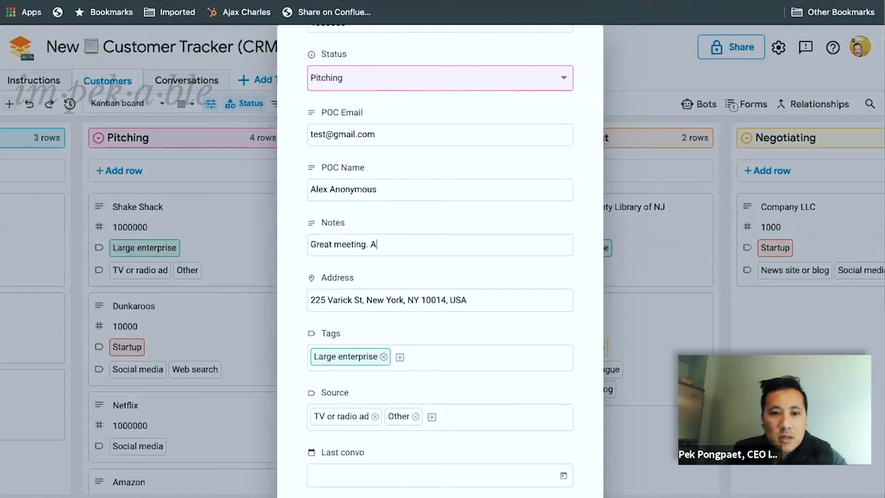
pyautogui.write('lex is allergic to peanuts')
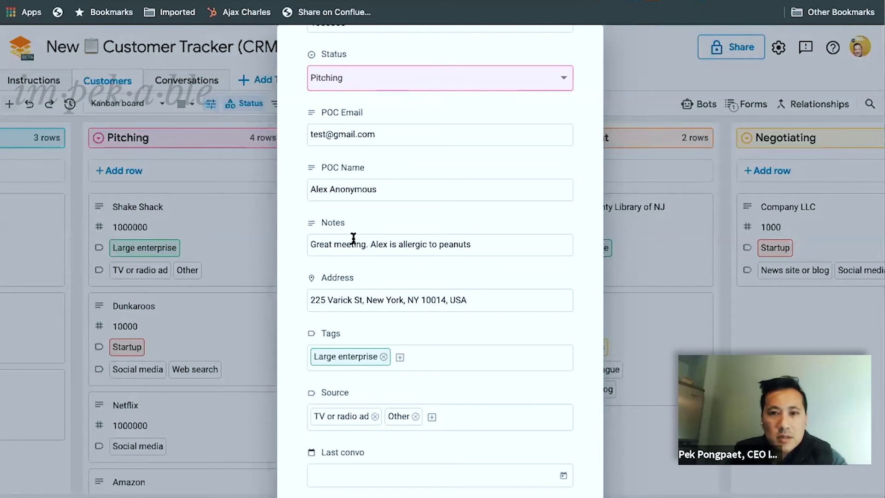
pyautogui.scroll(1, 352, 238)
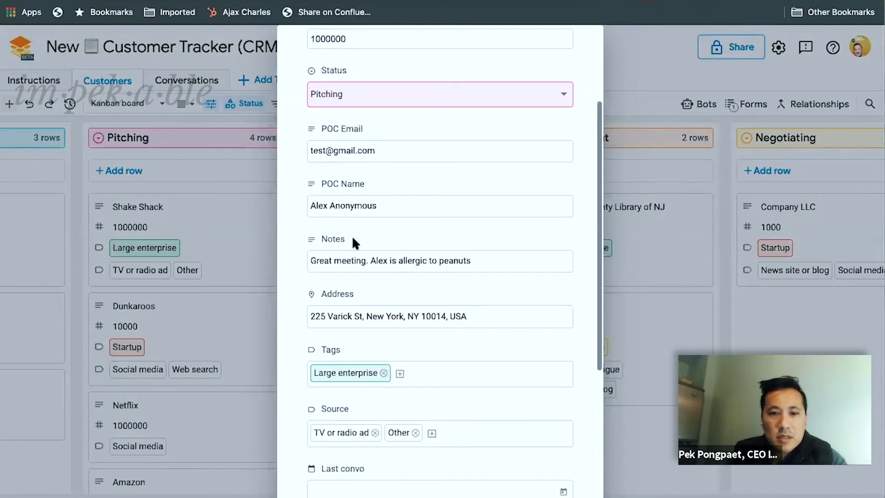
pyautogui.scroll(3, 353, 240)
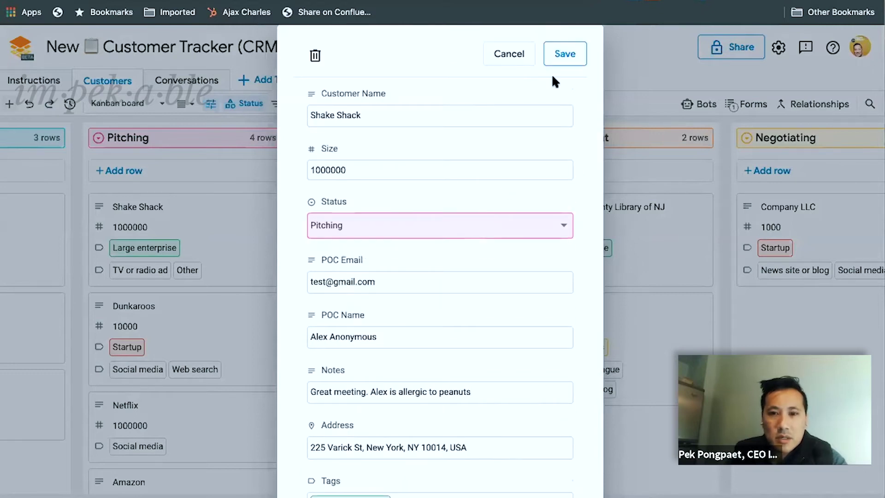
pyautogui.click(565, 63)
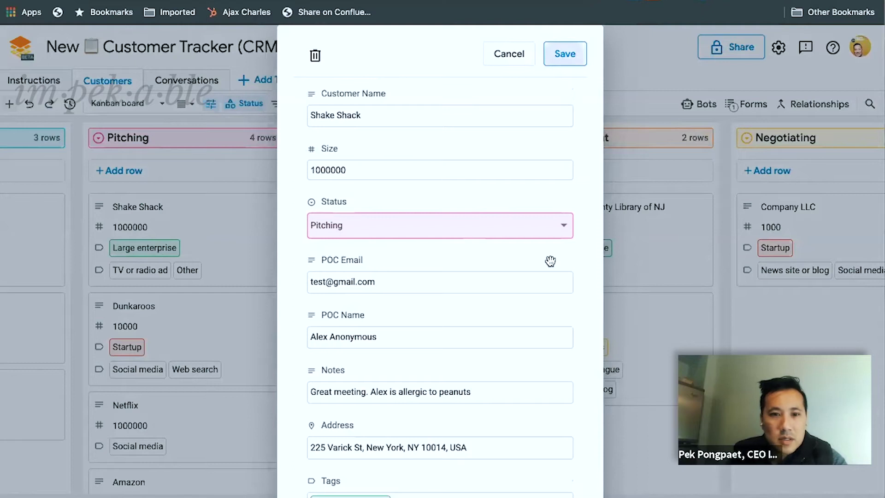
pyautogui.hscroll(4, 667, 336)
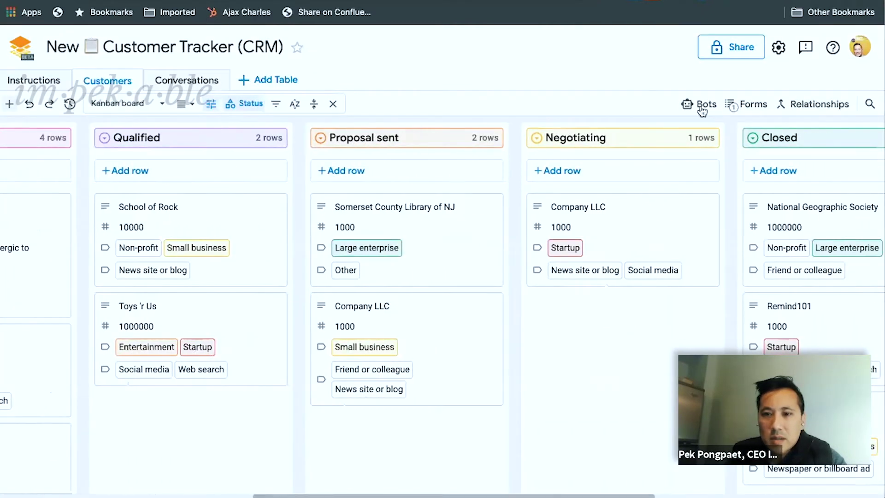
pyautogui.click(701, 104)
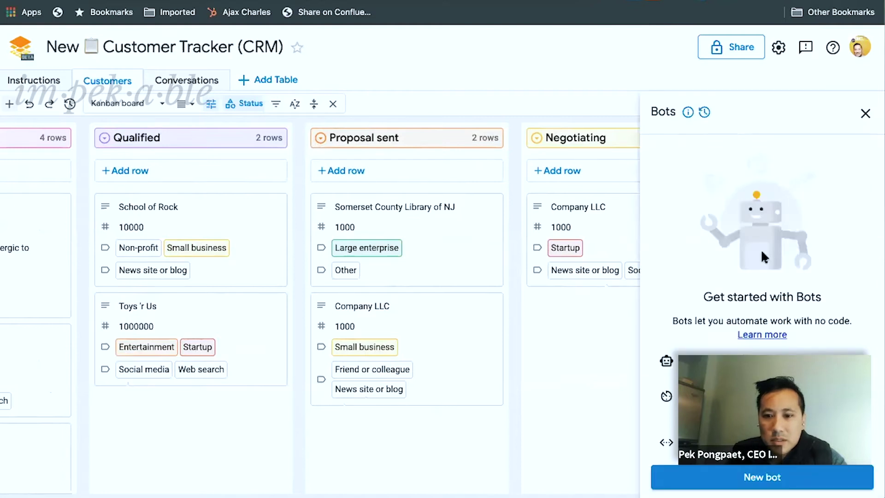
pyautogui.scroll(-1, 760, 249)
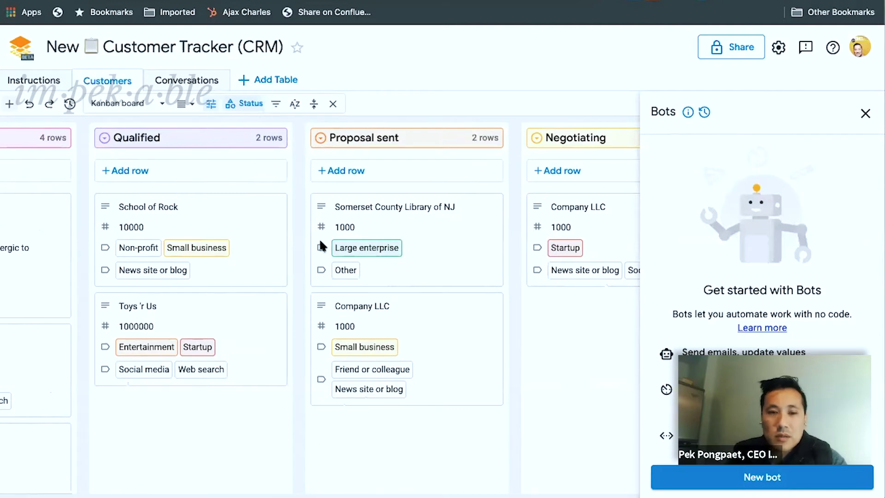
pyautogui.click(767, 478)
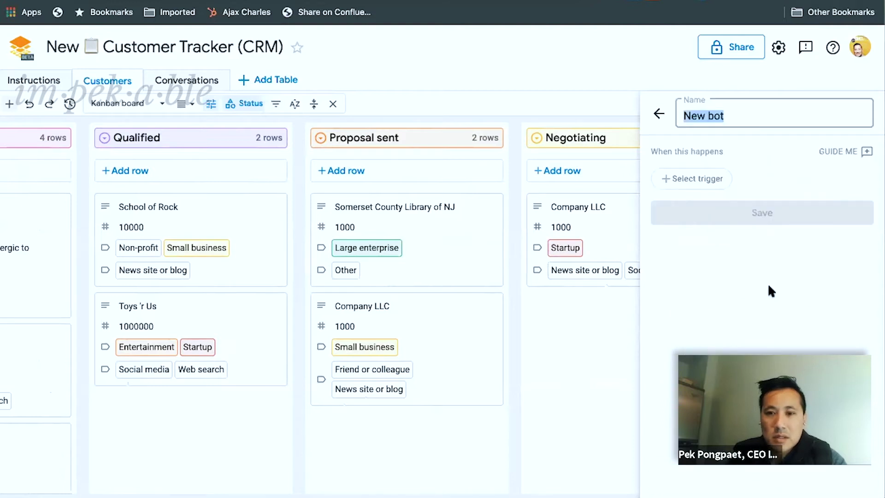
pyautogui.press('Escape')
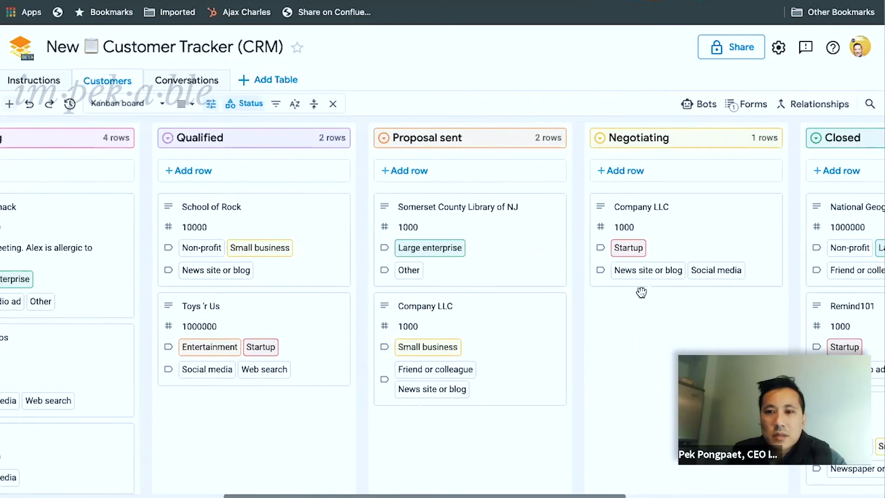
# Create a new bot for the Customers table that triggers when the Status column value changes
pyautogui.hscroll(8, 642, 292)
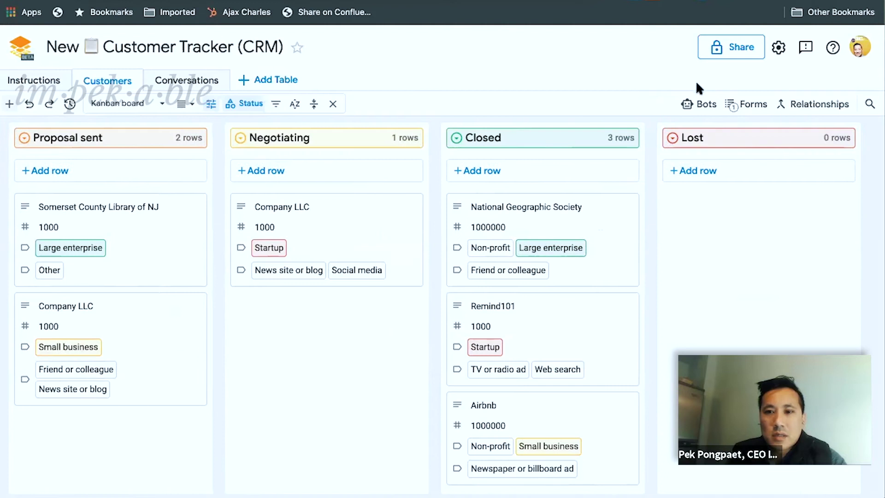
pyautogui.click(700, 103)
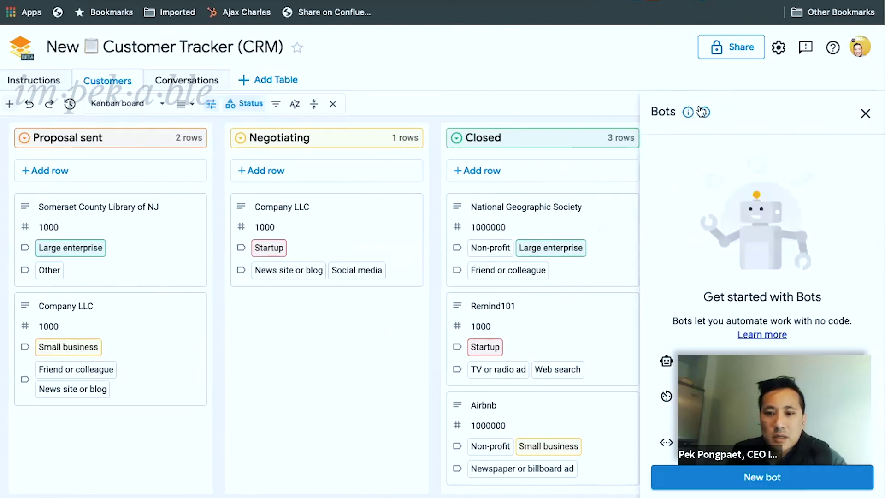
pyautogui.click(762, 479)
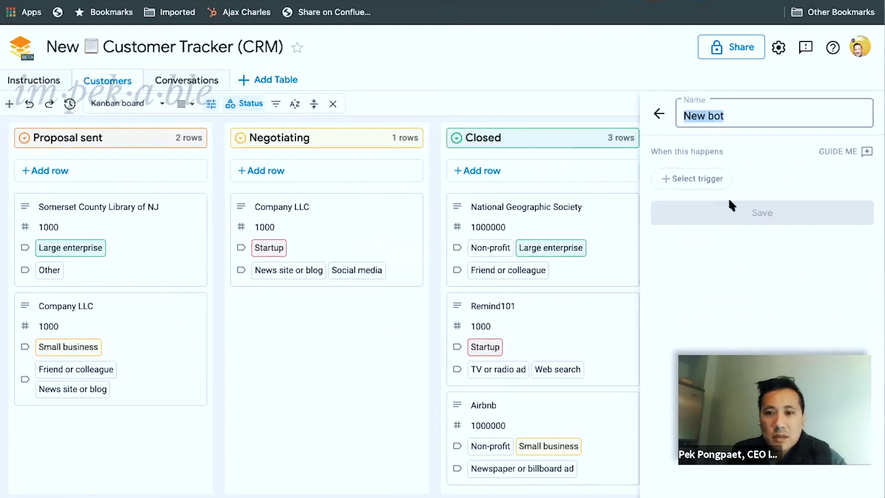
pyautogui.click(686, 180)
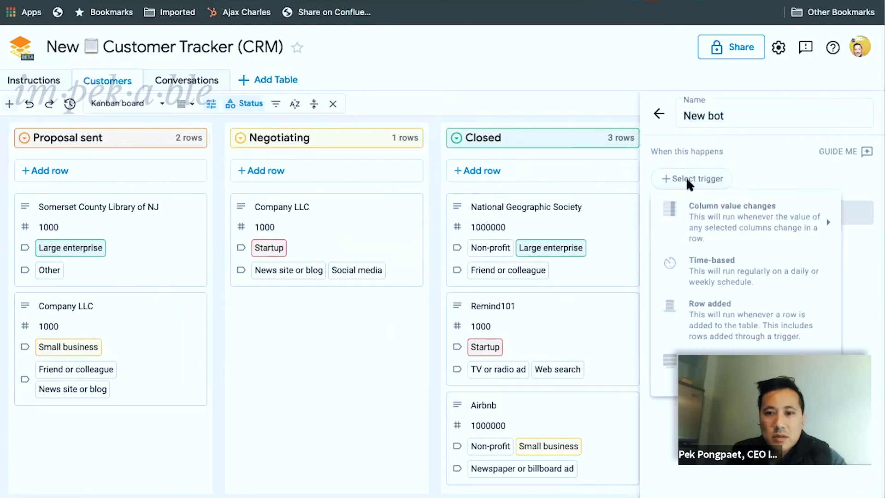
pyautogui.moveTo(726, 220)
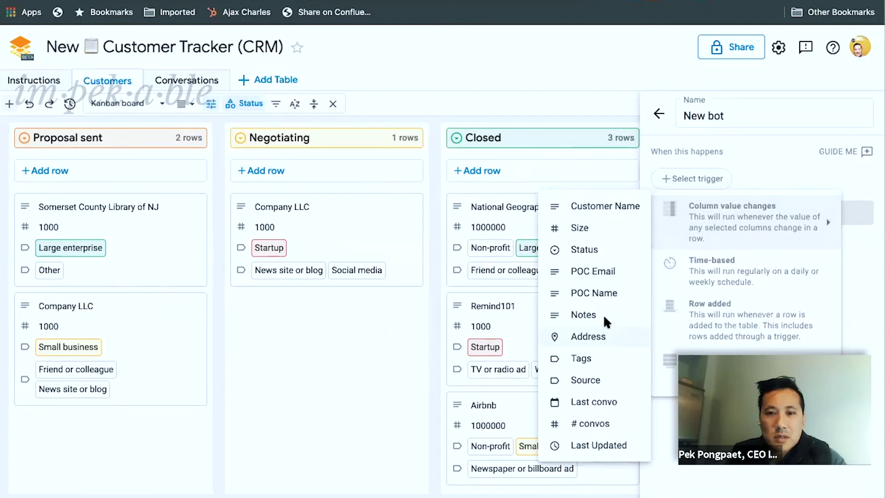
pyautogui.click(605, 248)
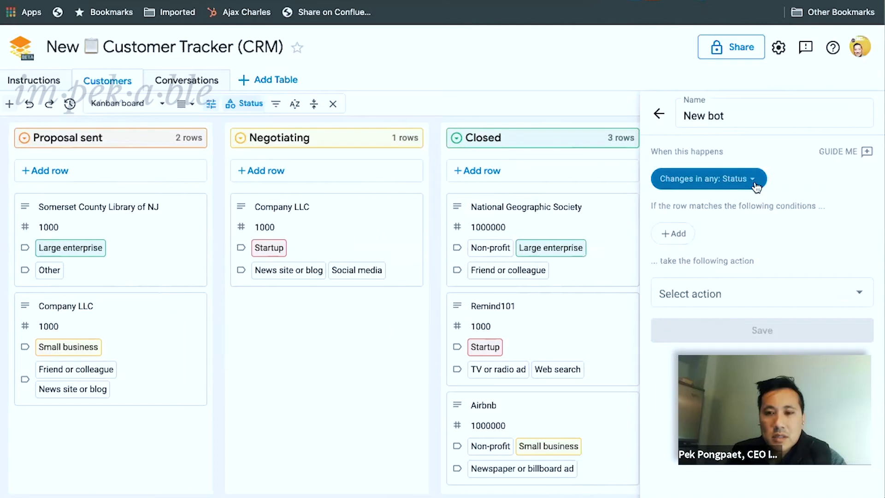
# Add a condition to the bot so that it runs only when Status matches Closed
pyautogui.click(679, 233)
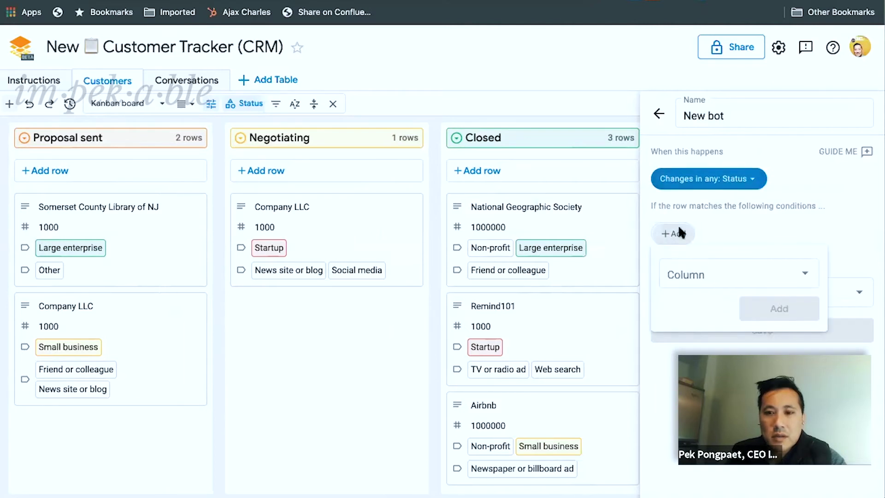
pyautogui.click(693, 276)
pyautogui.click(701, 314)
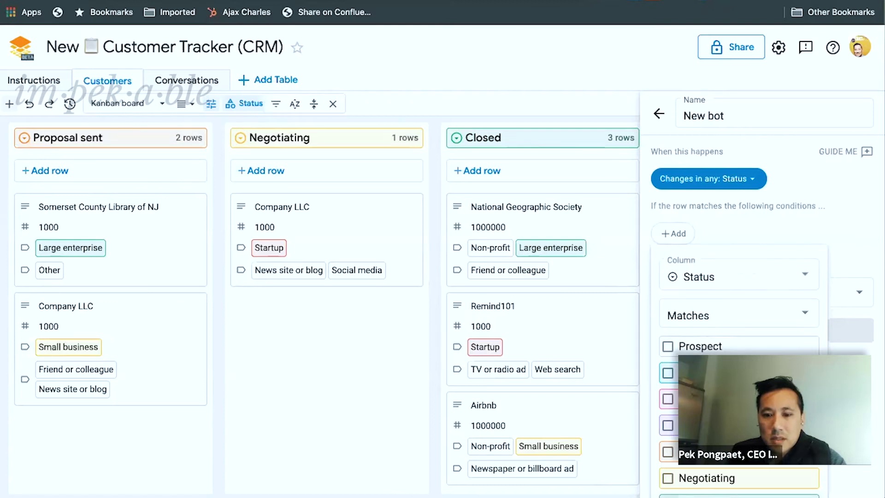
pyautogui.click(794, 227)
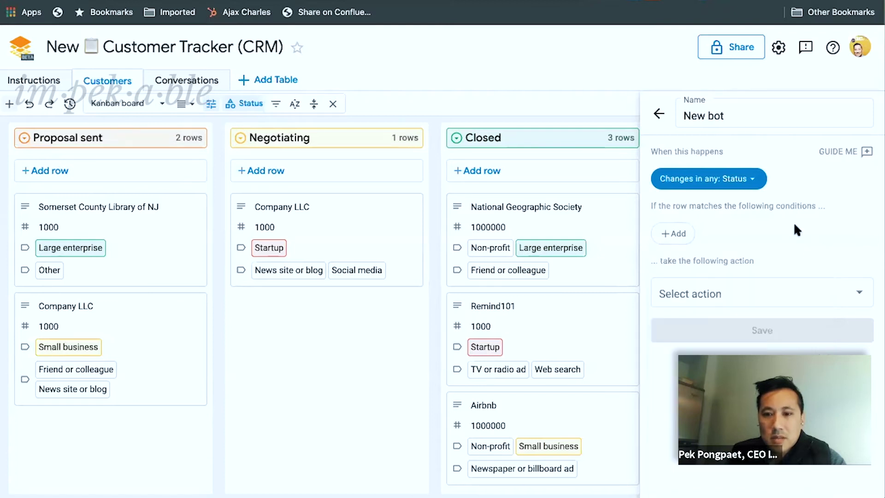
pyautogui.click(677, 234)
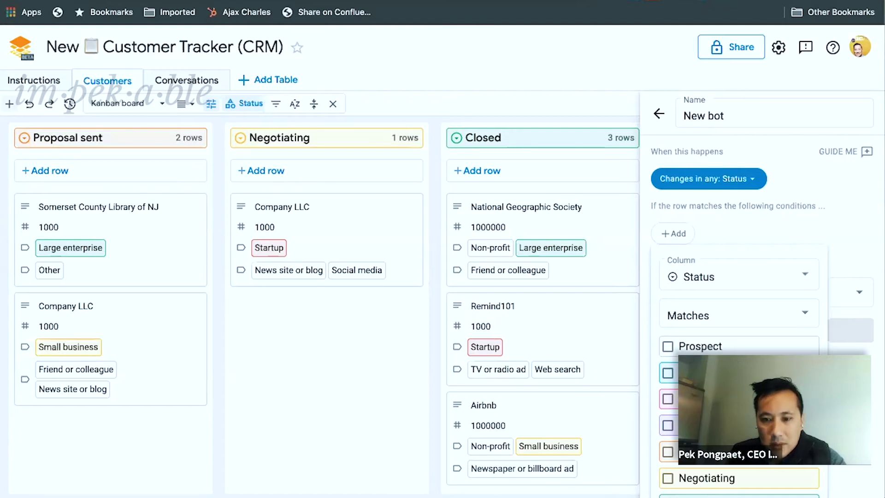
pyautogui.scroll(-2, 765, 489)
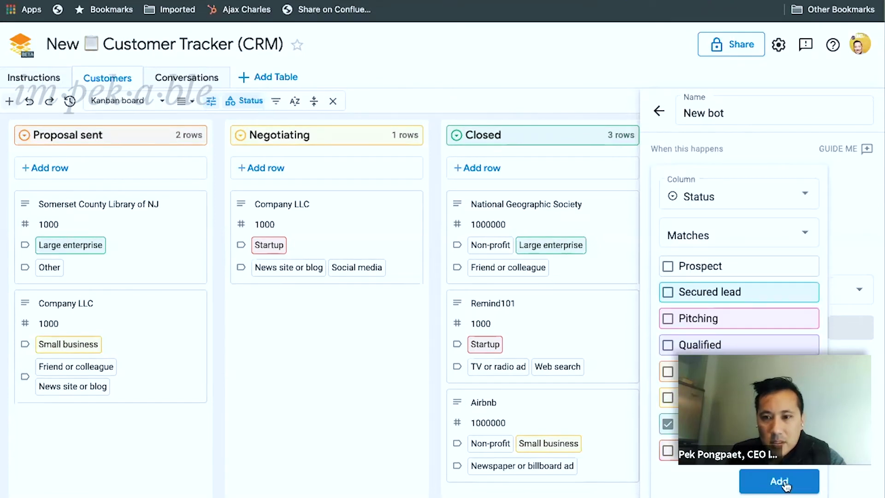
pyautogui.click(782, 483)
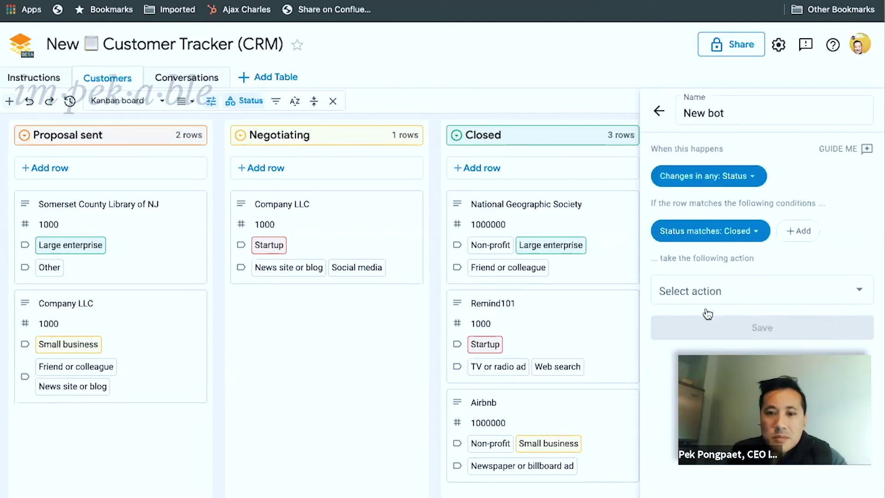
# Set the bot's action to Send email and look over its email fields
pyautogui.click(715, 279)
pyautogui.click(710, 281)
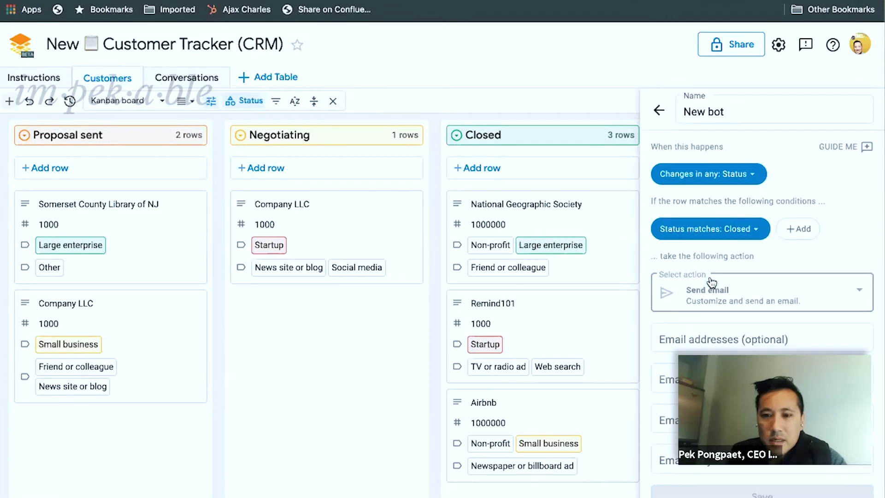
pyautogui.click(718, 328)
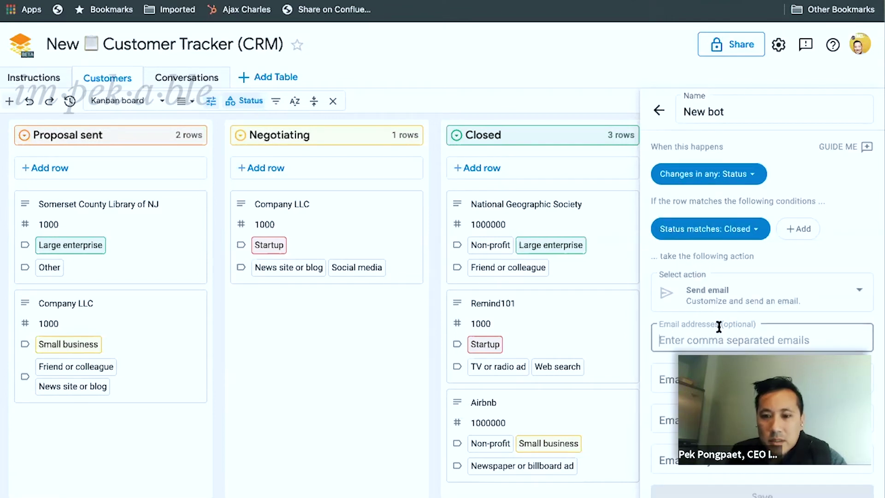
pyautogui.scroll(-1, 719, 328)
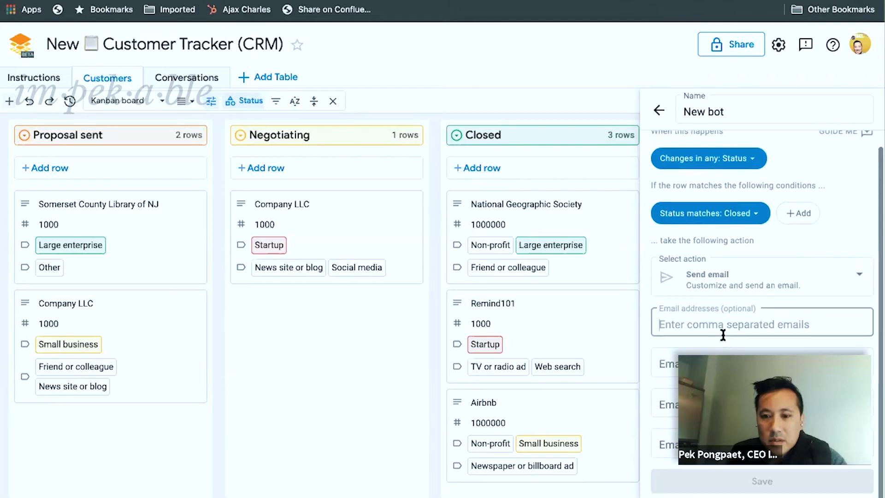
# Discard the new bot without saving its changes and return to the full Kanban board
pyautogui.click(659, 112)
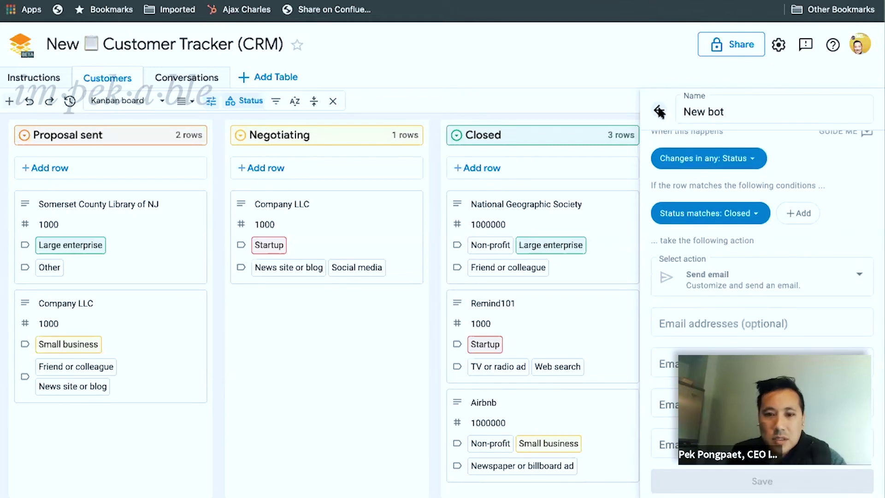
pyautogui.click(659, 111)
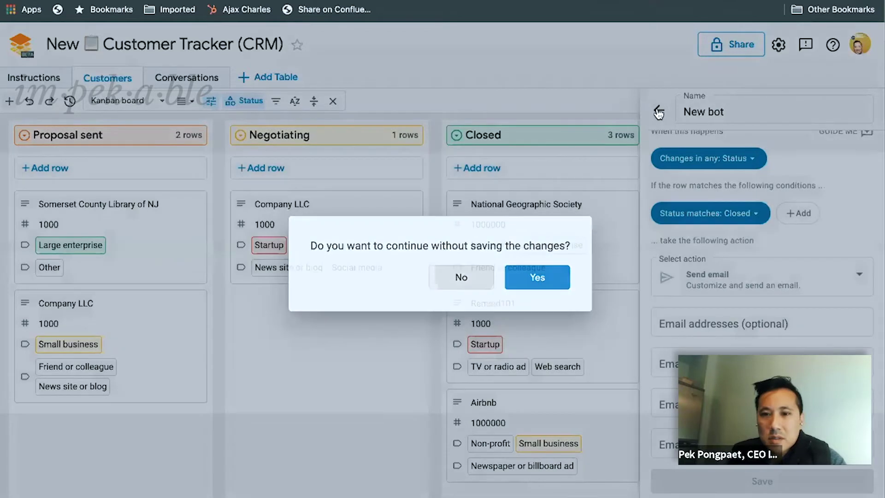
pyautogui.click(659, 113)
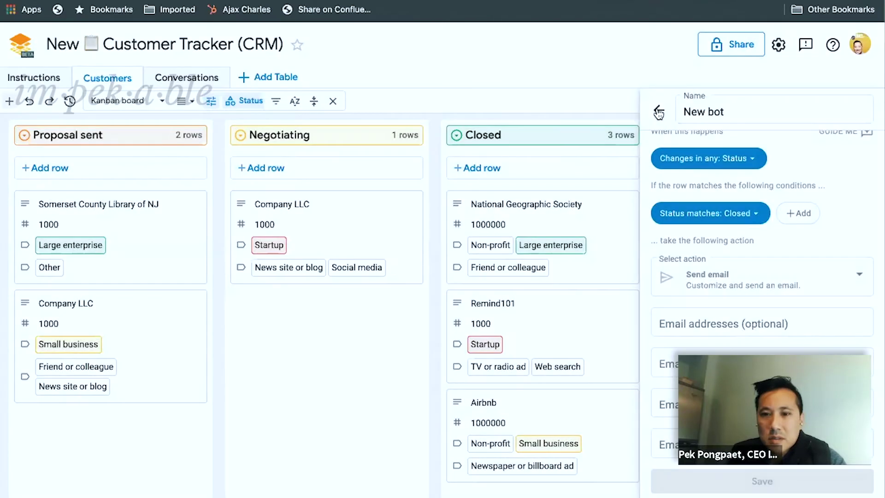
pyautogui.click(463, 282)
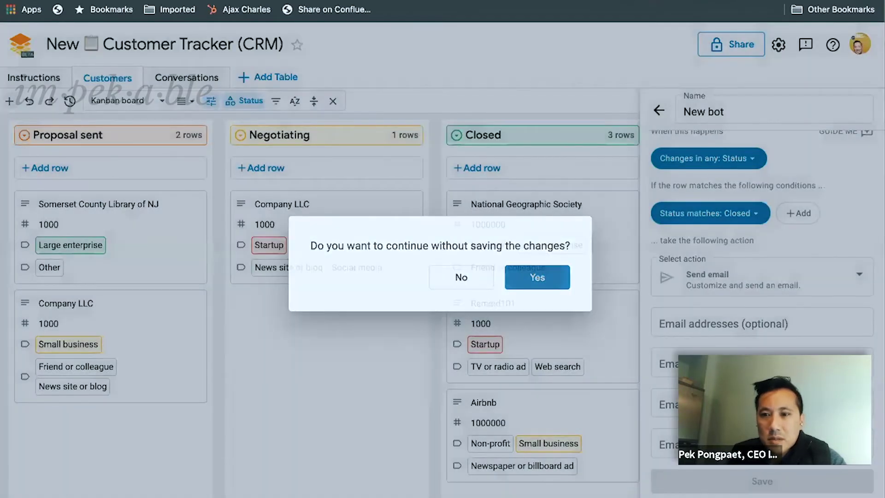
pyautogui.click(537, 277)
pyautogui.click(864, 112)
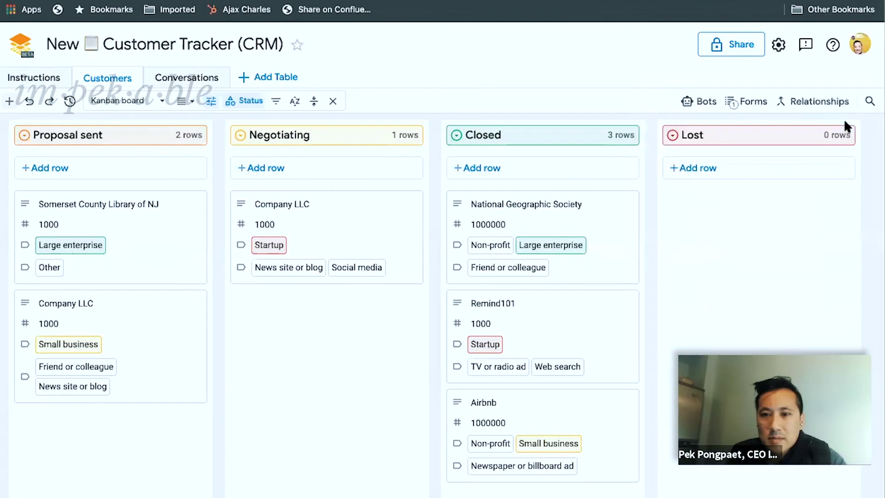
# Check the relationships defined for the Customers table and close the overview
pyautogui.click(818, 102)
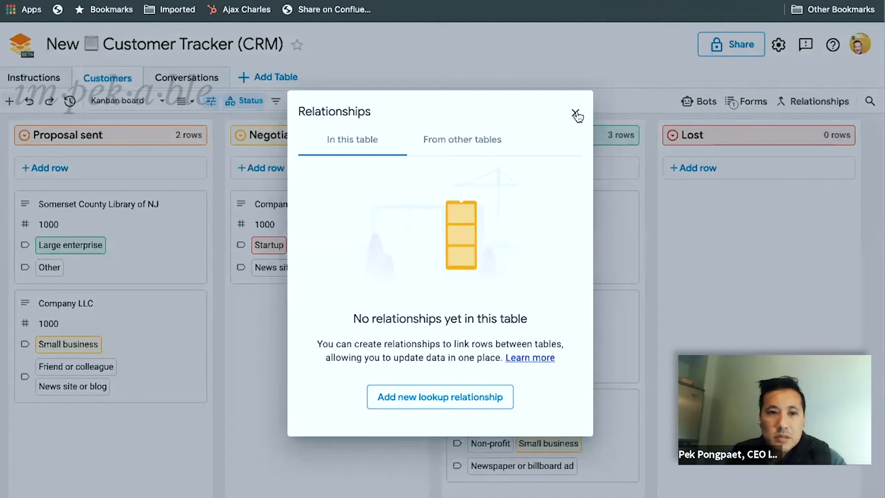
pyautogui.click(203, 77)
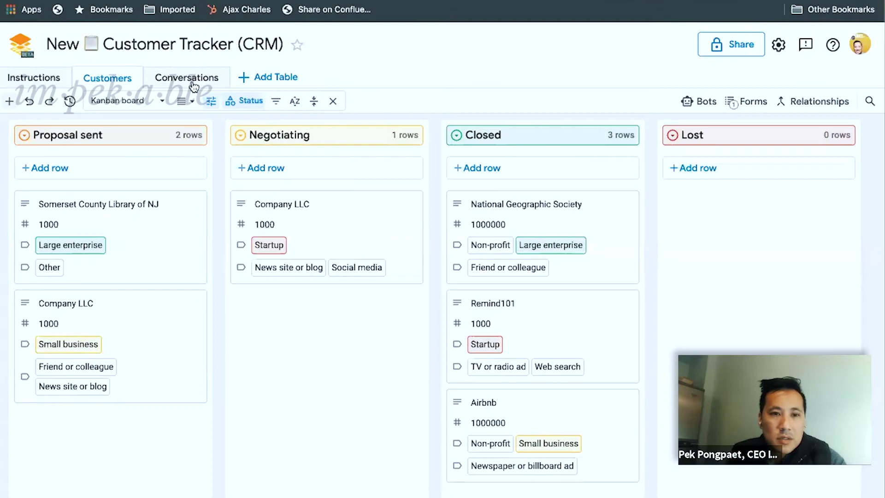
# Open the Conversations table and look through all its rows
pyautogui.click(192, 82)
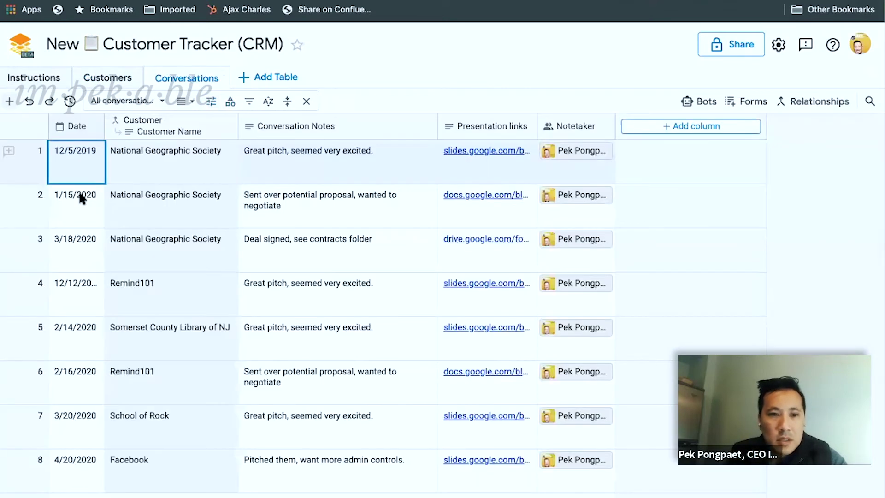
pyautogui.scroll(-5, 240, 228)
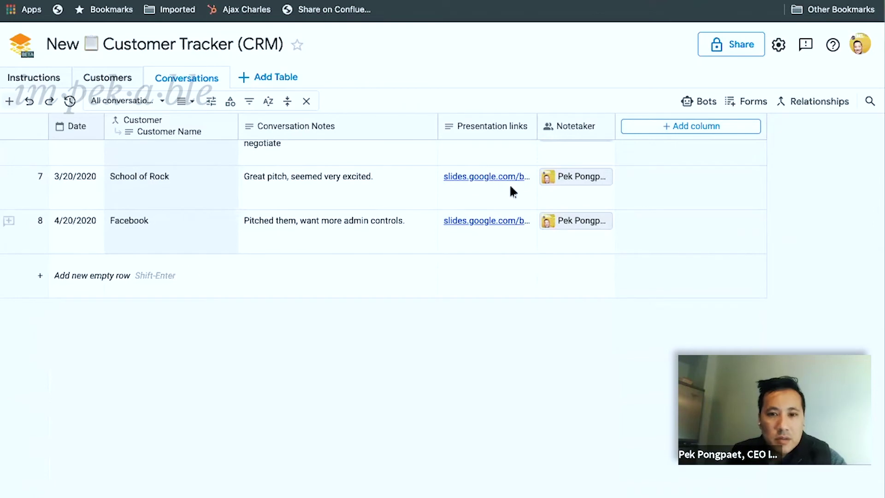
pyautogui.scroll(5, 510, 184)
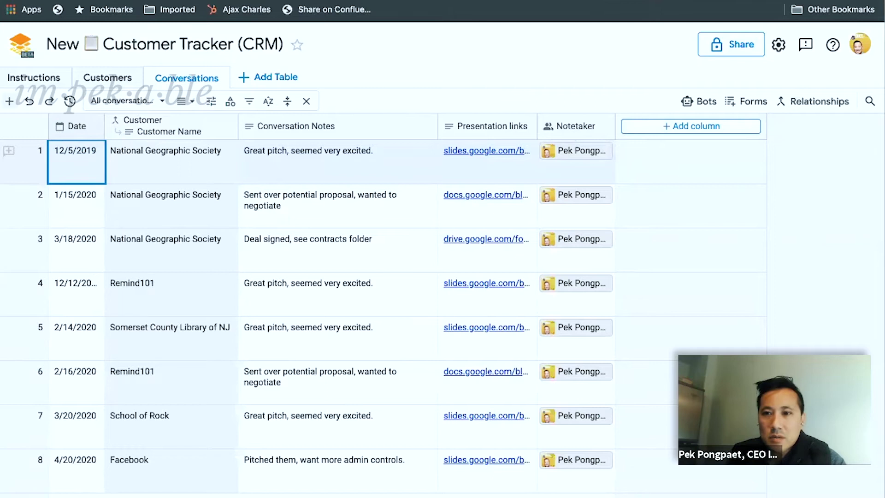
# Start a new form for the Conversations table named New Customer Lead Form with the title Contact Form
pyautogui.click(734, 101)
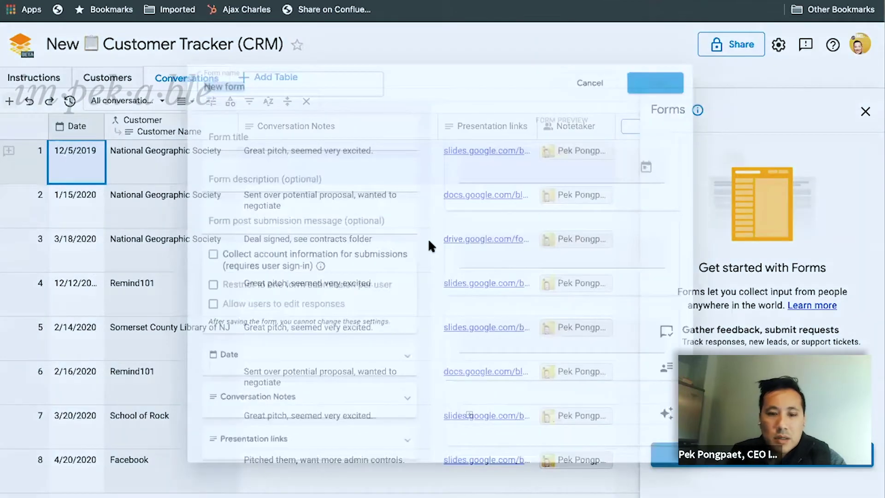
pyautogui.write('New Customer Lead')
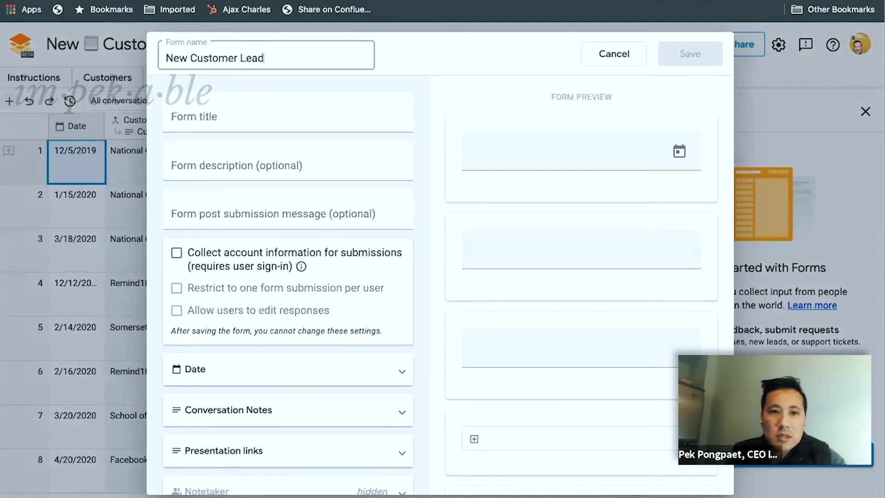
pyautogui.write(' Form')
pyautogui.click(288, 110)
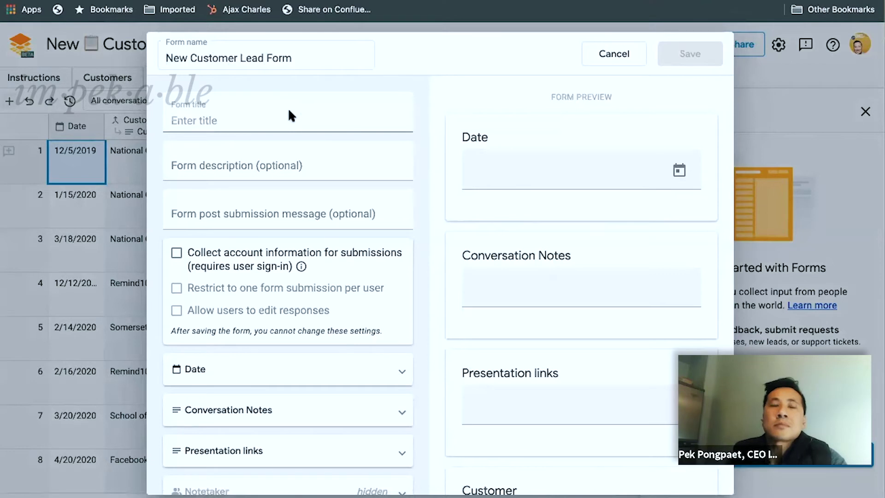
pyautogui.write('Contact Form')
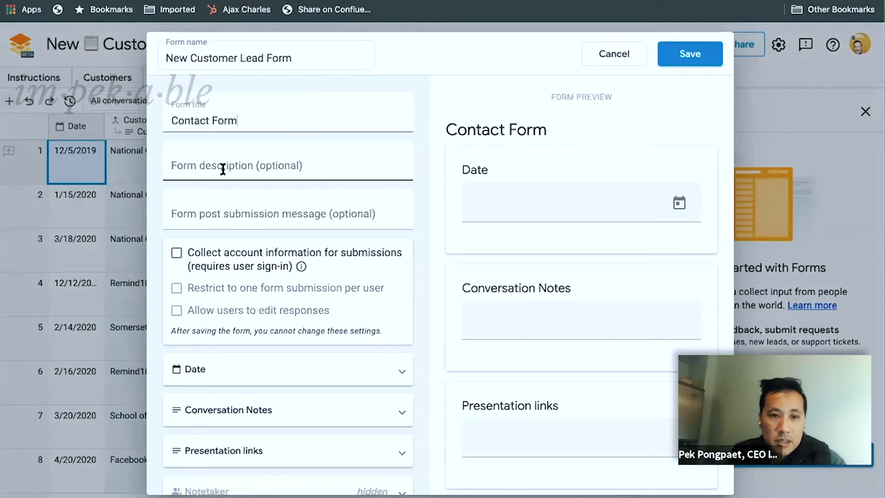
# Set the form description to "Please fill out your information so we can be prepared for when we have our call"
pyautogui.click(223, 169)
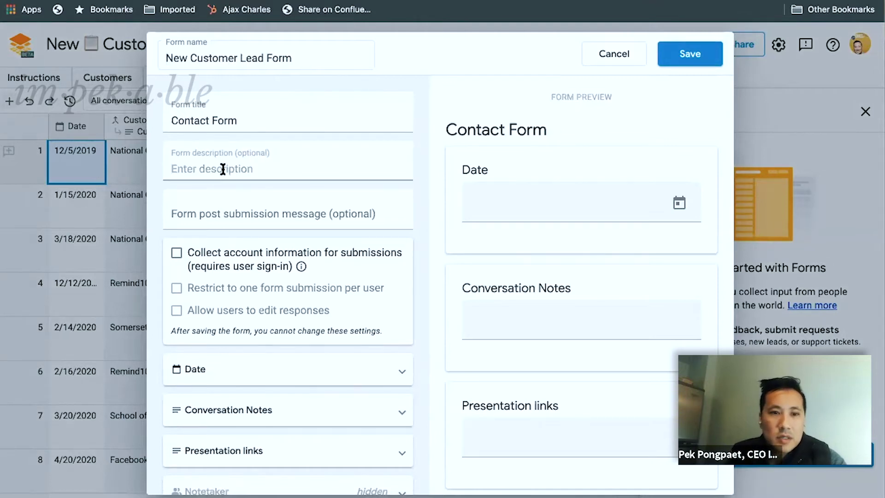
pyautogui.write('Plea')
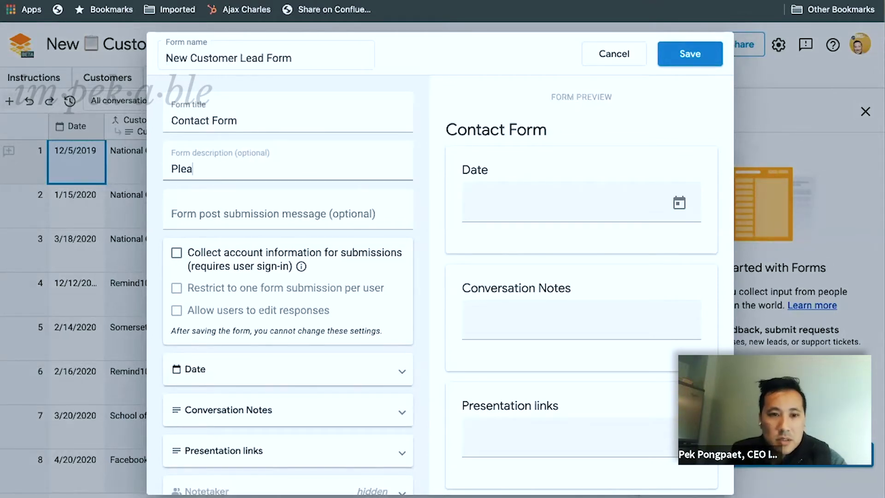
pyautogui.write('se fill out your ')
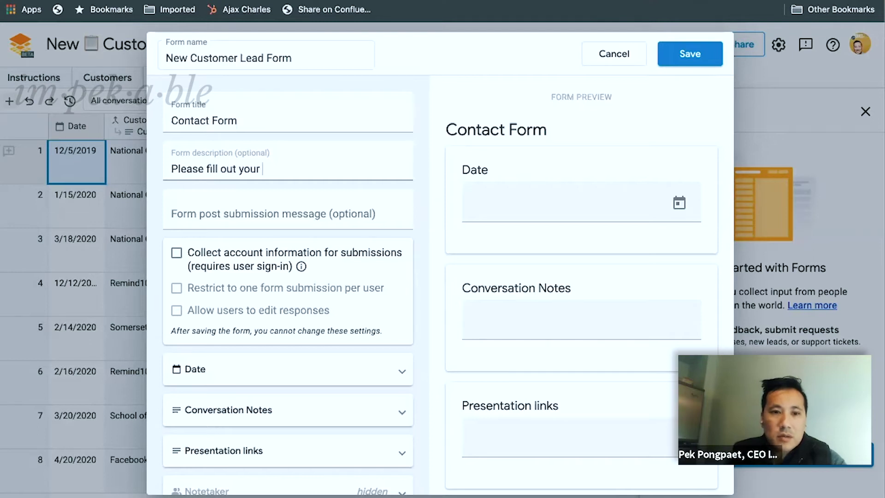
pyautogui.write('information so')
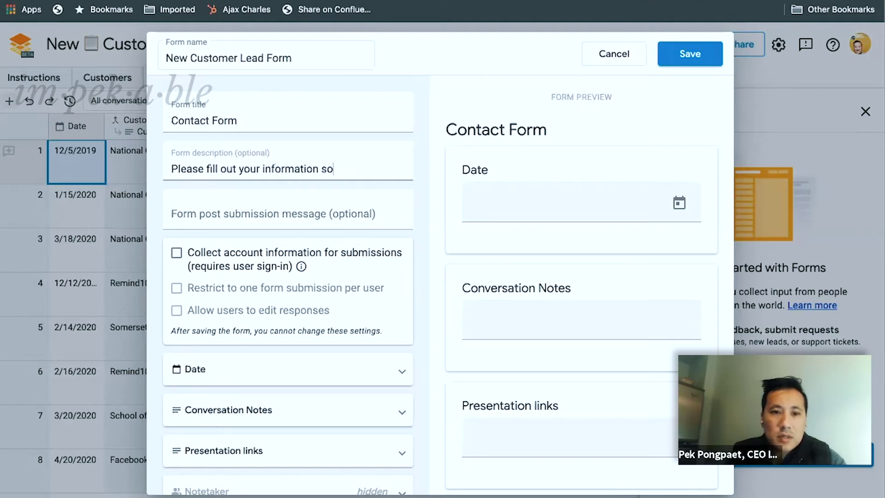
pyautogui.write(' we can be prepared ')
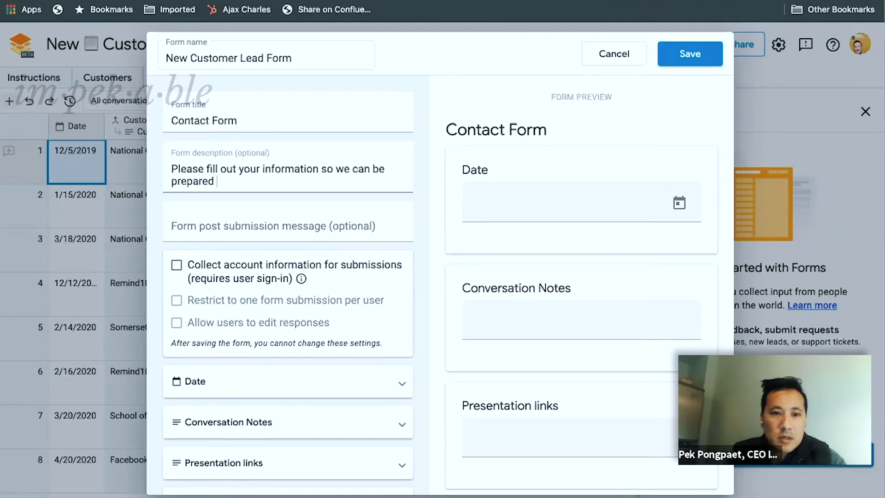
pyautogui.write('for when we ')
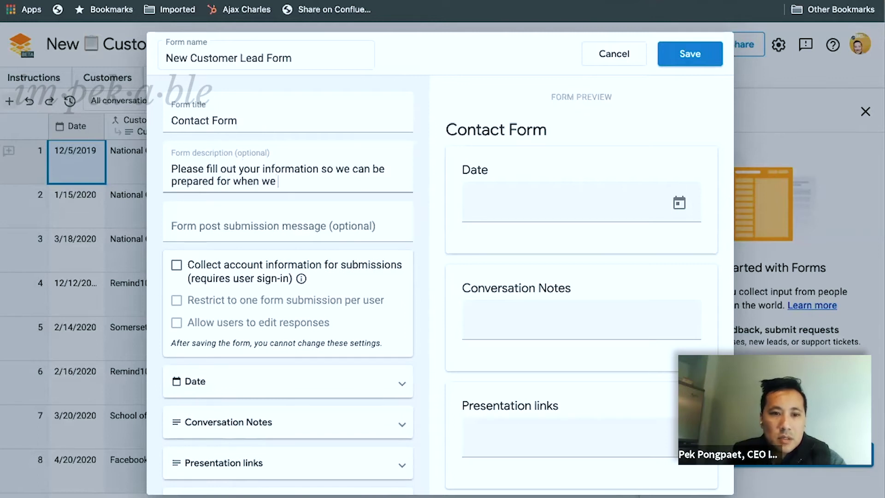
pyautogui.write('me')
pyautogui.press('BackSpace')
pyautogui.press('BackSpace')
pyautogui.write('have our call')
pyautogui.press('Tab')
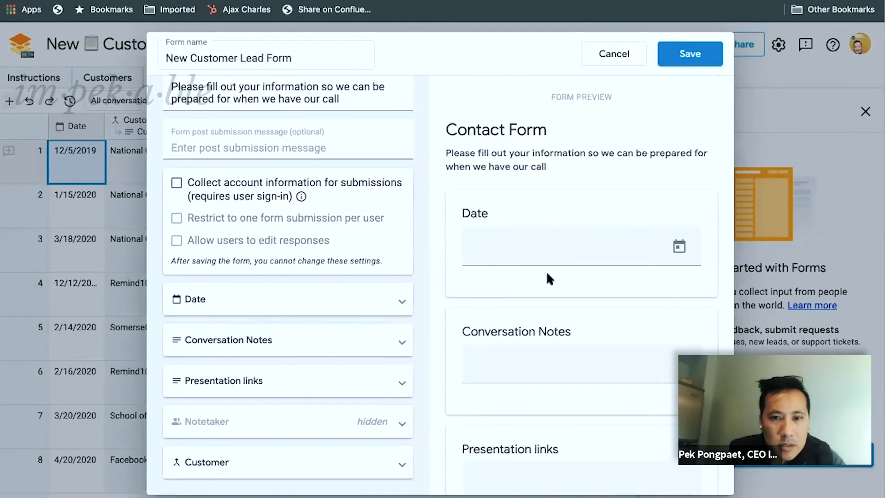
# Review the Contact Form preview and discard the form without saving its changes
pyautogui.scroll(-4, 547, 278)
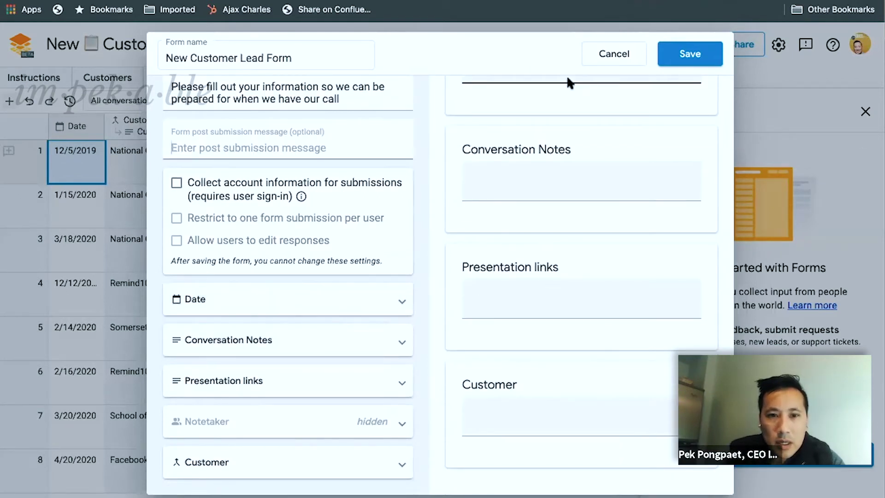
pyautogui.scroll(1, 512, 130)
pyautogui.scroll(5, 512, 130)
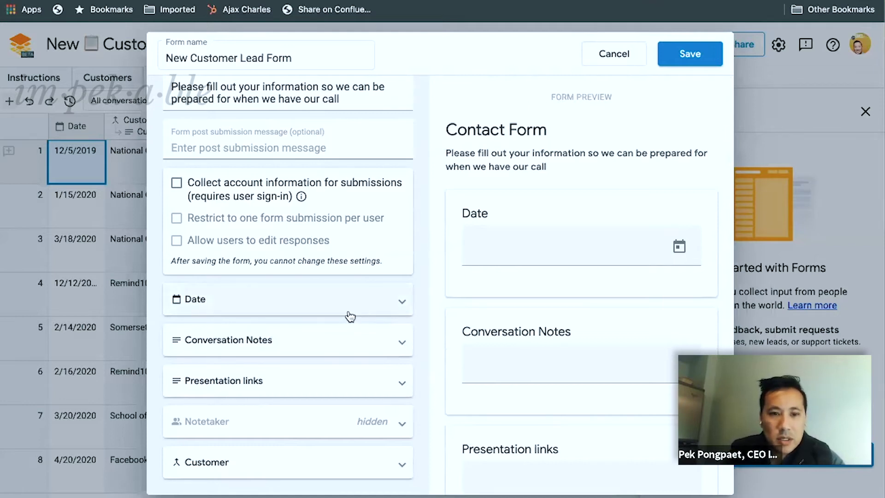
pyautogui.click(609, 55)
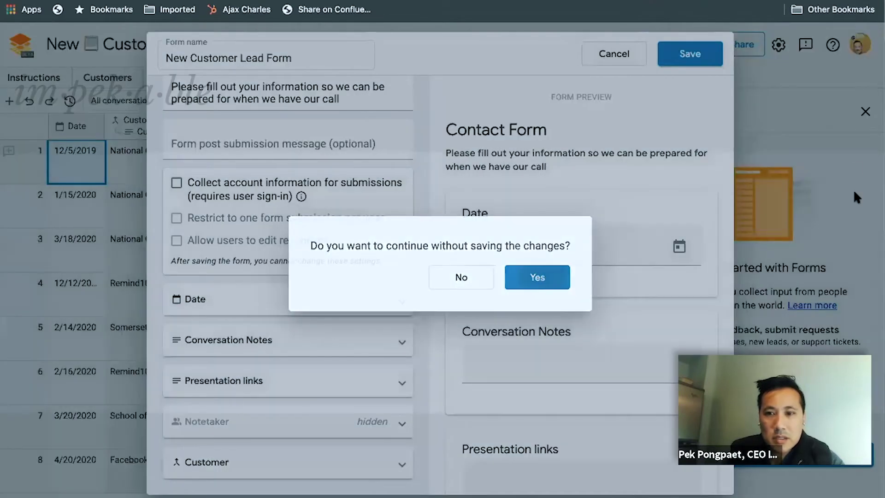
pyautogui.click(858, 121)
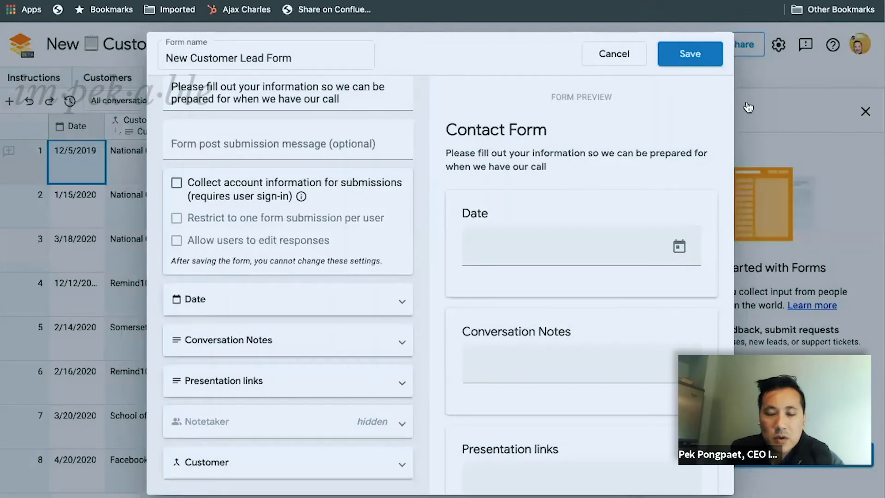
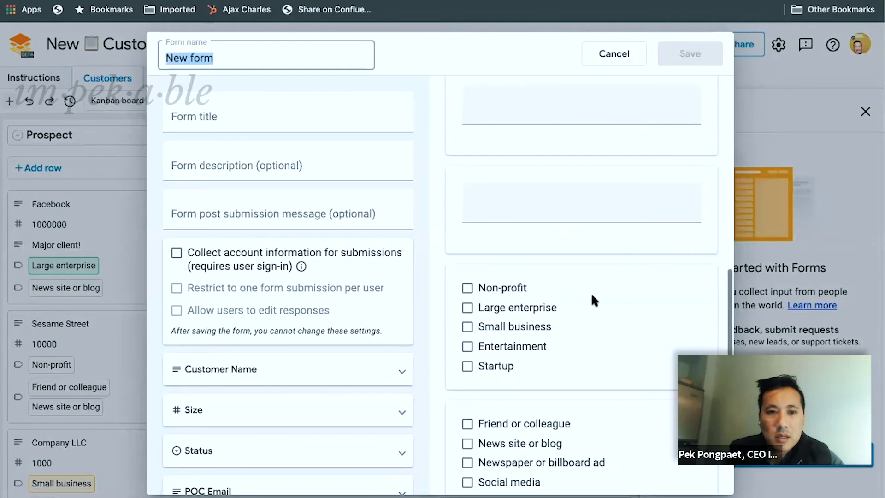
# Name the new Customers table form New Lead Form and give it the title Contact Us
pyautogui.write('N')
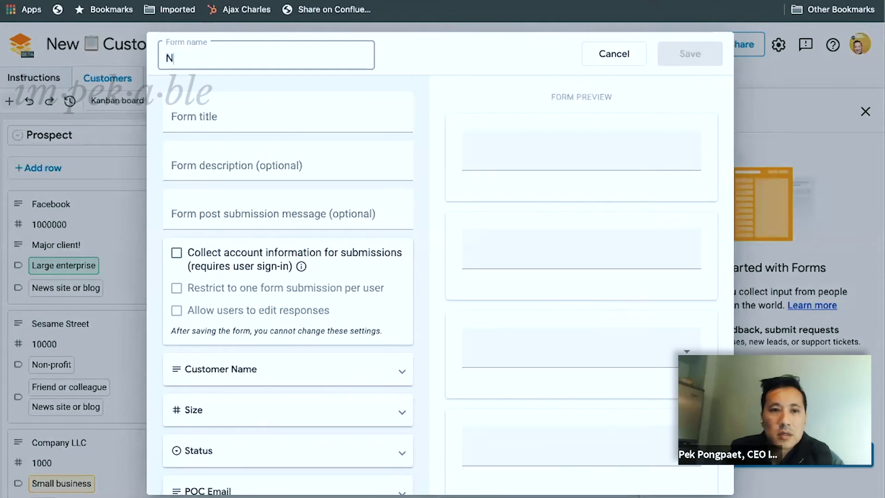
pyautogui.write('ew Contac')
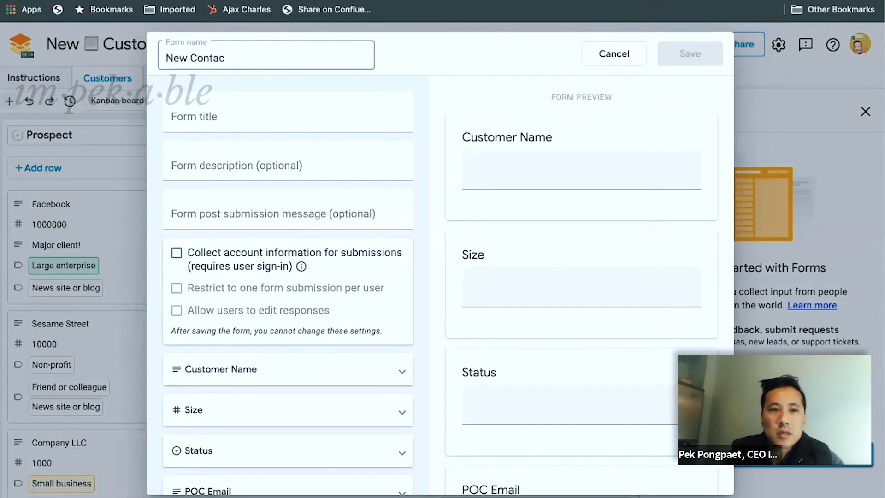
pyautogui.press('BackSpace')
pyautogui.press('BackSpace')
pyautogui.press('BackSpace')
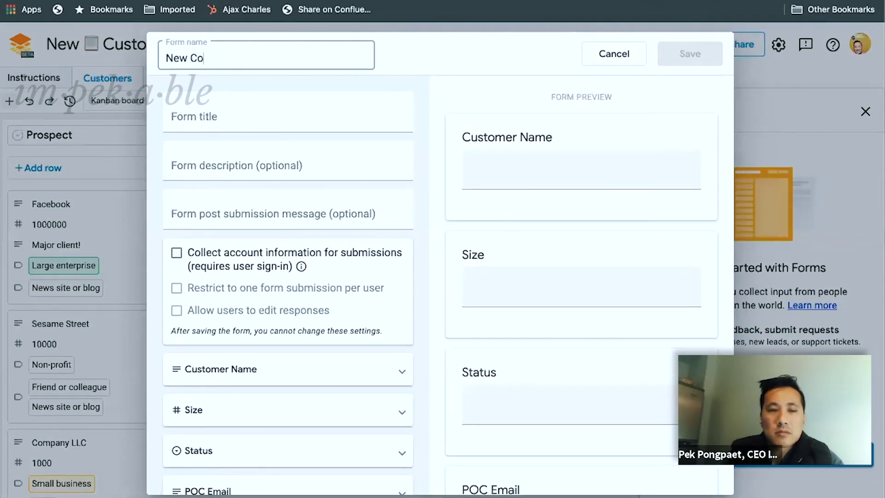
pyautogui.write('Lead Form')
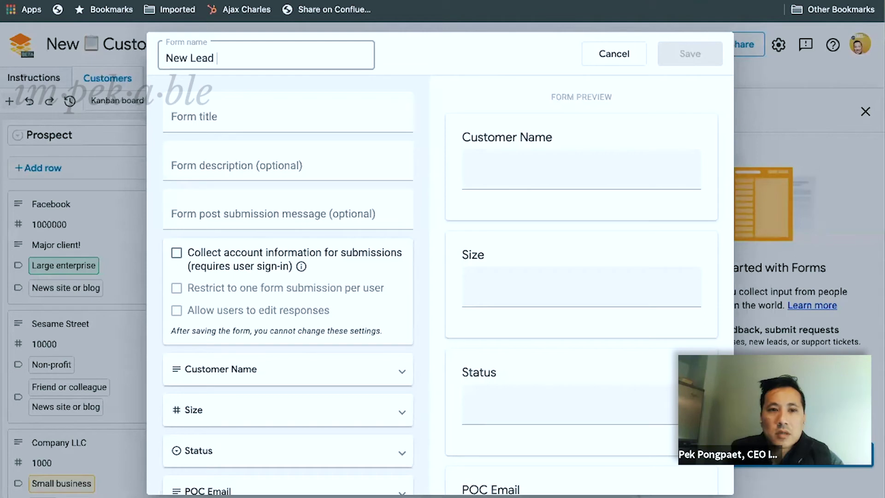
pyautogui.click(198, 115)
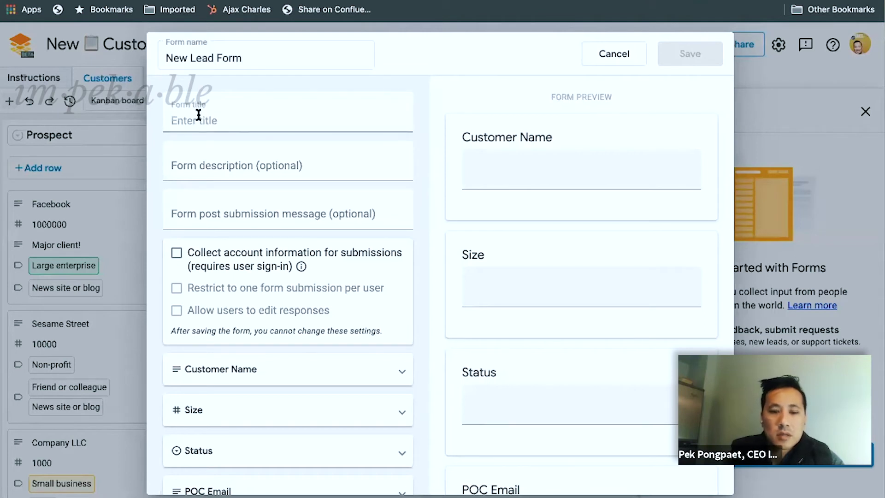
pyautogui.write('Contact Us')
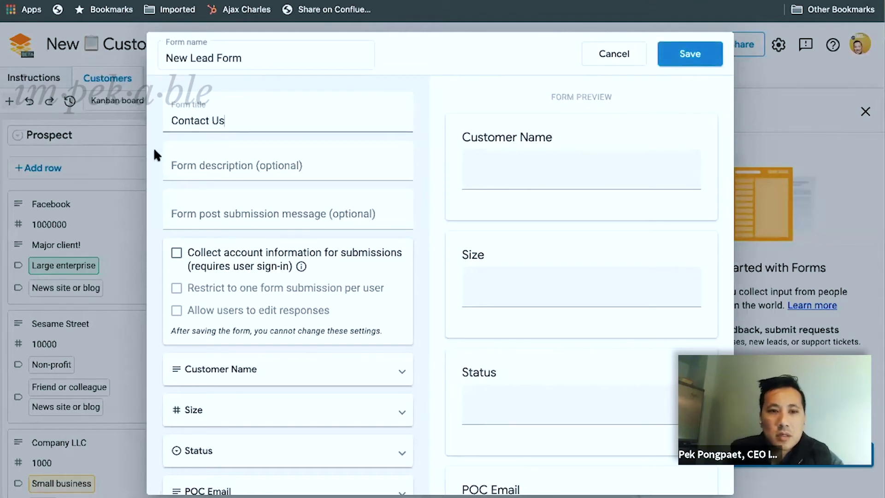
# Set the form description to "Tell us a bit about you so we can prepare for when we have our call"
pyautogui.click(187, 164)
pyautogui.write('Tell us a bit about you ')
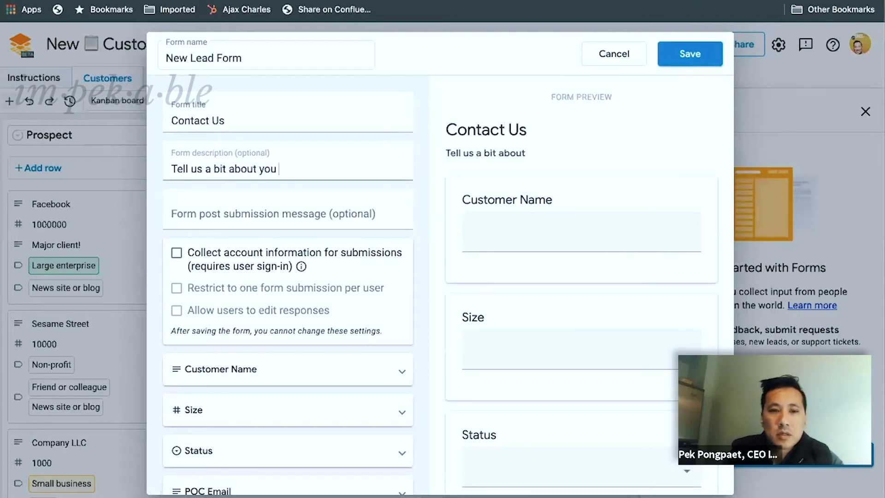
pyautogui.write('so we can')
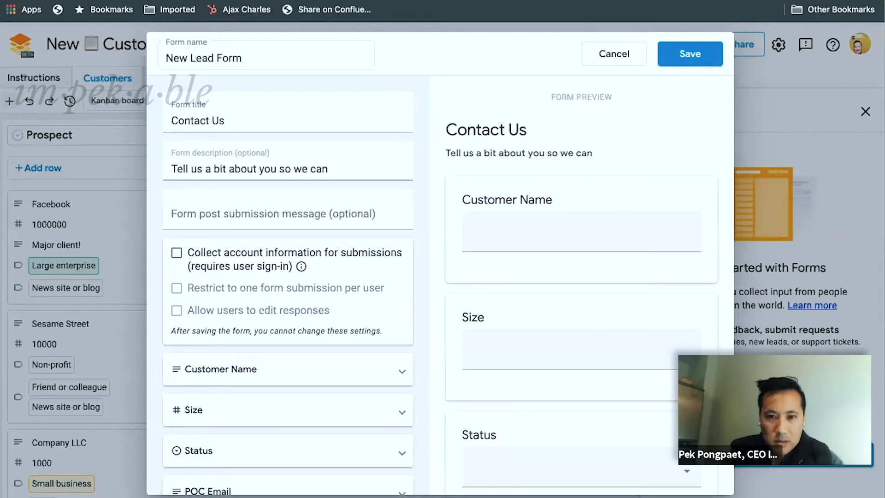
pyautogui.write(' prepare ')
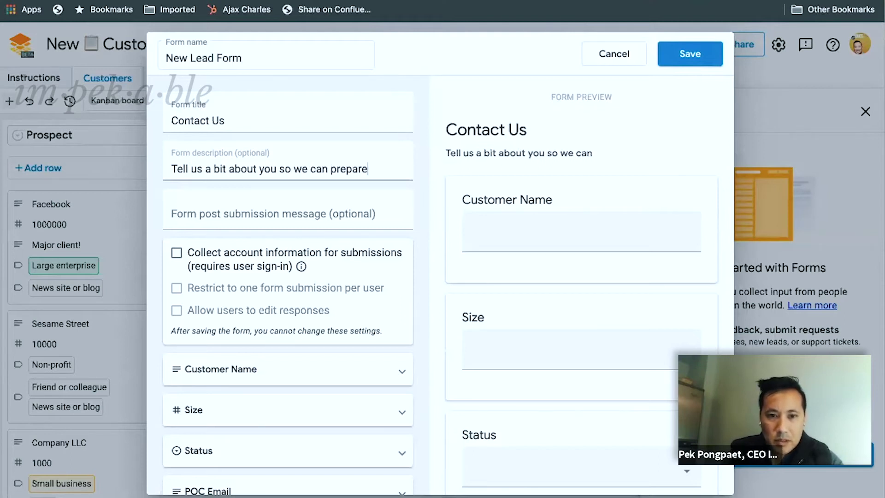
pyautogui.write('for when we ha')
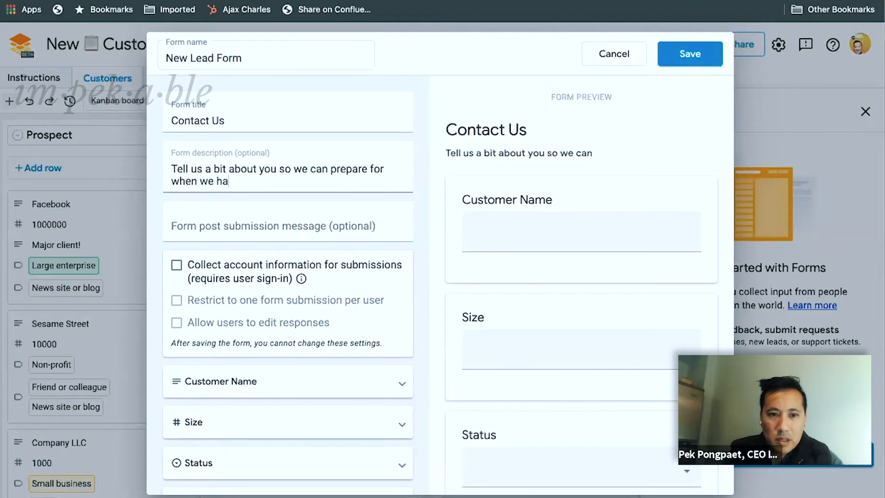
pyautogui.write('ve our ca')
pyautogui.press('BackSpace')
pyautogui.write('cal')
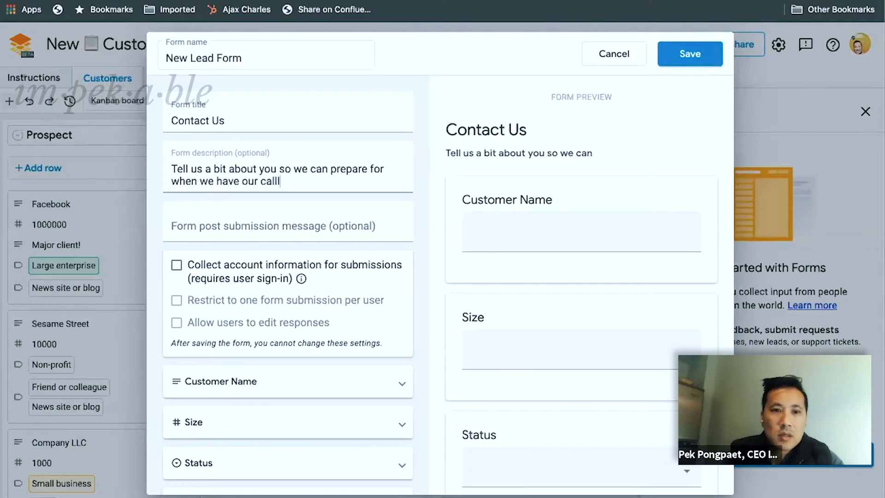
pyautogui.write('ll')
pyautogui.press('BackSpace')
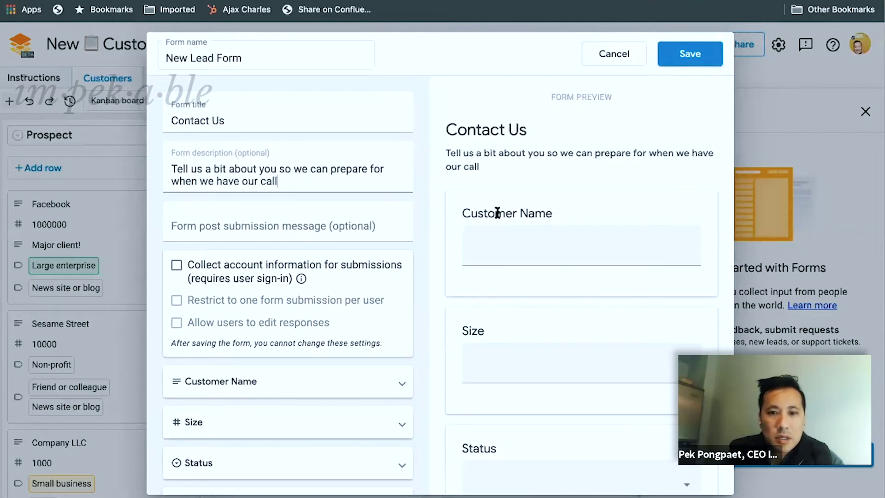
# Change the title of the form's Customer Name field to Your Name
pyautogui.doubleClick(497, 213)
pyautogui.moveTo(498, 212); pyautogui.dragTo(547, 215)
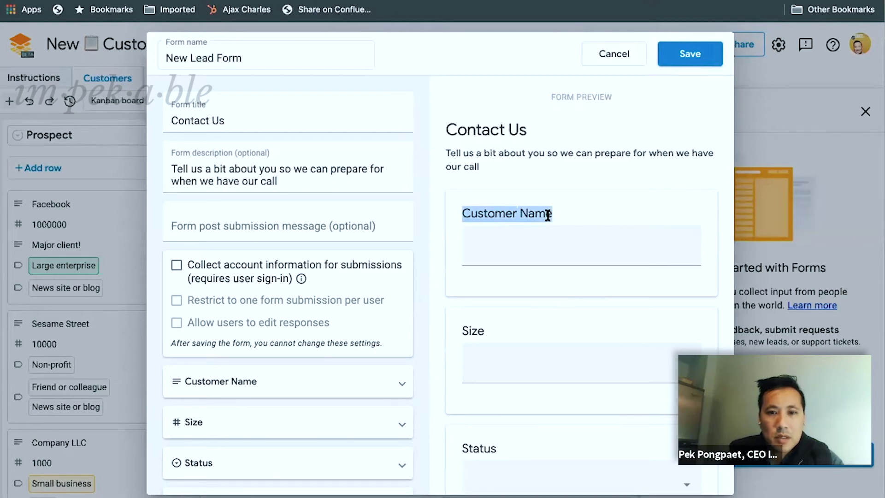
pyautogui.scroll(-3, 344, 286)
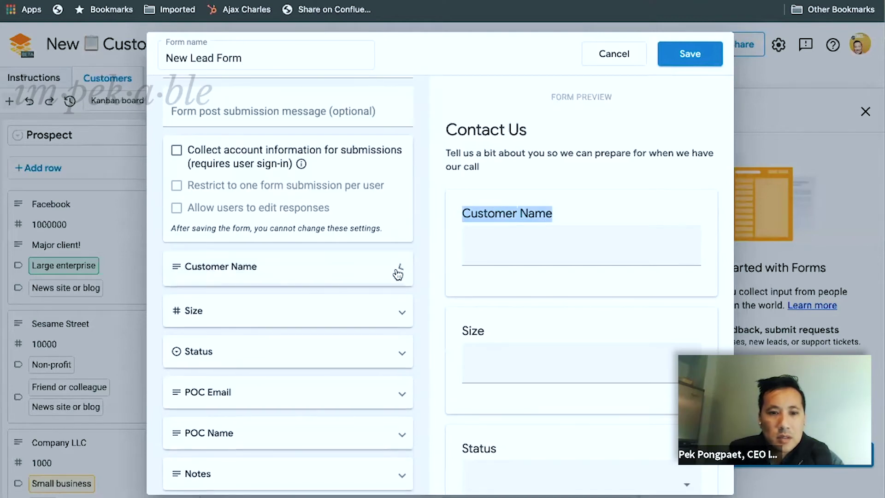
pyautogui.click(399, 268)
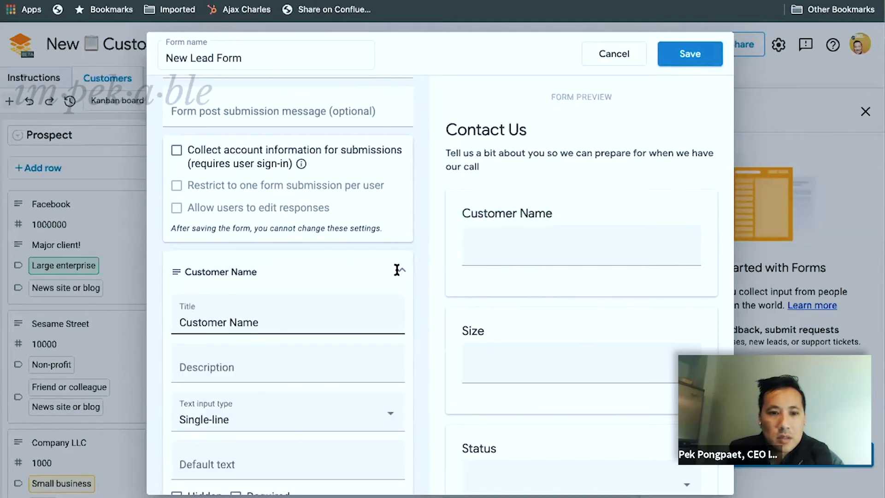
pyautogui.scroll(-1, 323, 267)
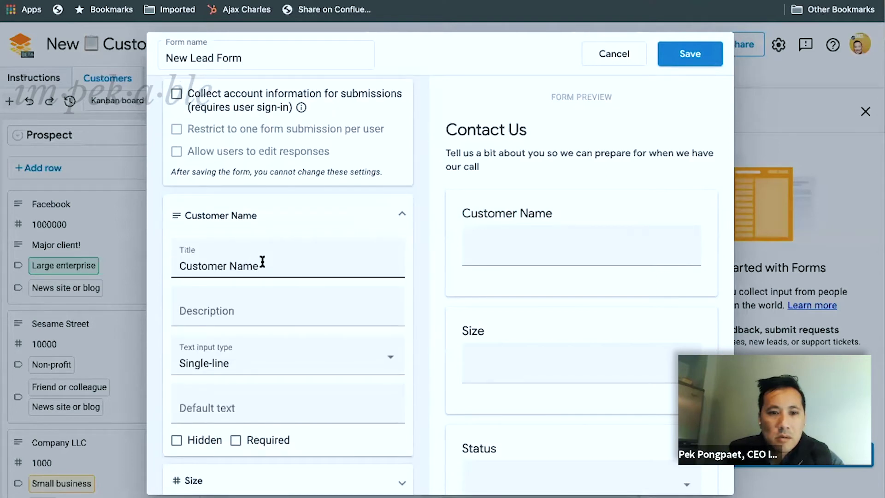
pyautogui.click(192, 264)
pyautogui.doubleClick(192, 264)
pyautogui.write('Your')
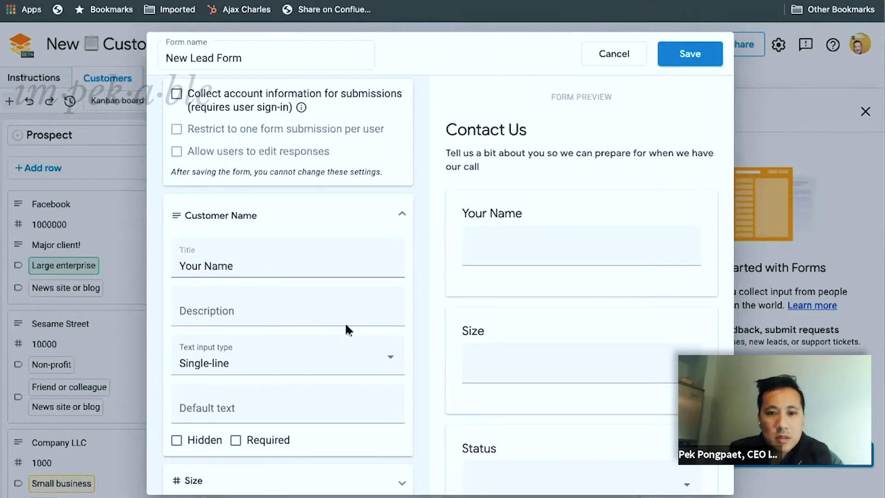
pyautogui.click(402, 213)
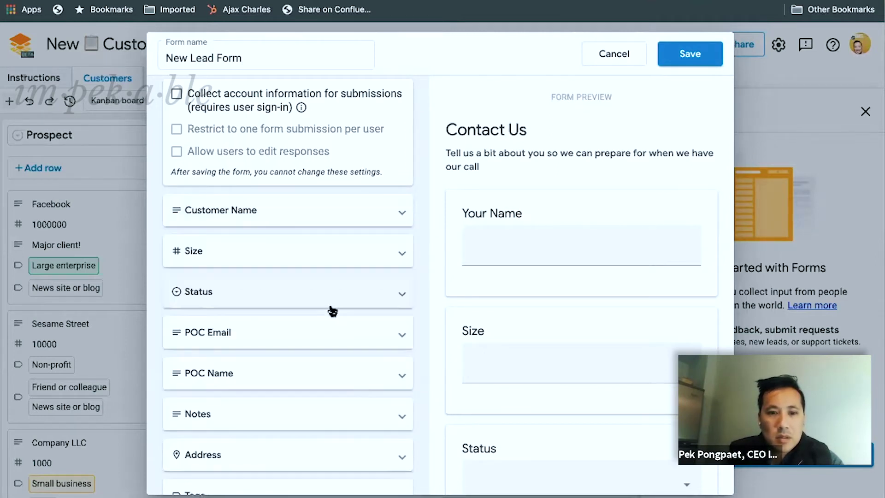
# Change the title of the form's Size field to Company Size and check it in the form preview
pyautogui.scroll(-1, 331, 312)
pyautogui.click(328, 215)
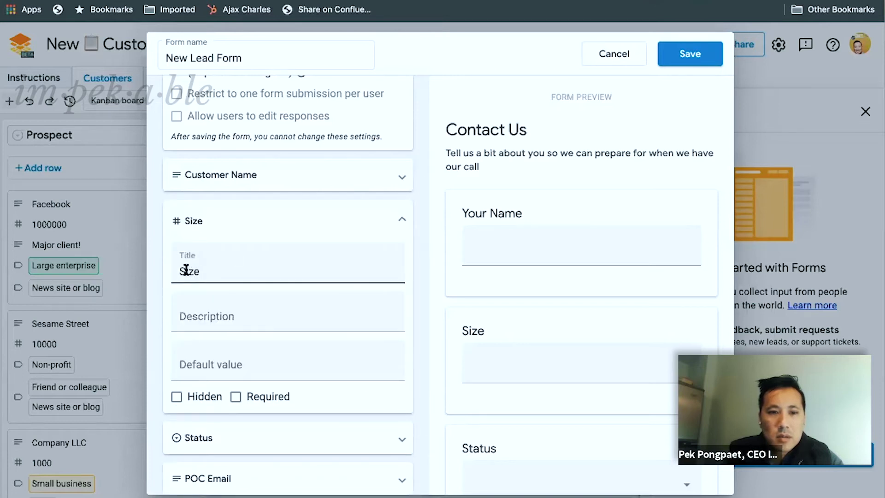
pyautogui.doubleClick(186, 270)
pyautogui.write('Company Size')
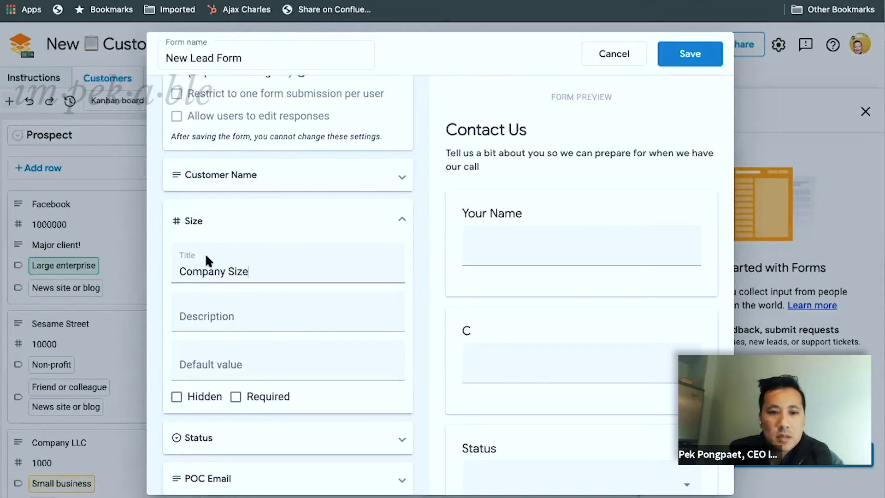
pyautogui.scroll(-3, 214, 255)
pyautogui.scroll(-5, 501, 291)
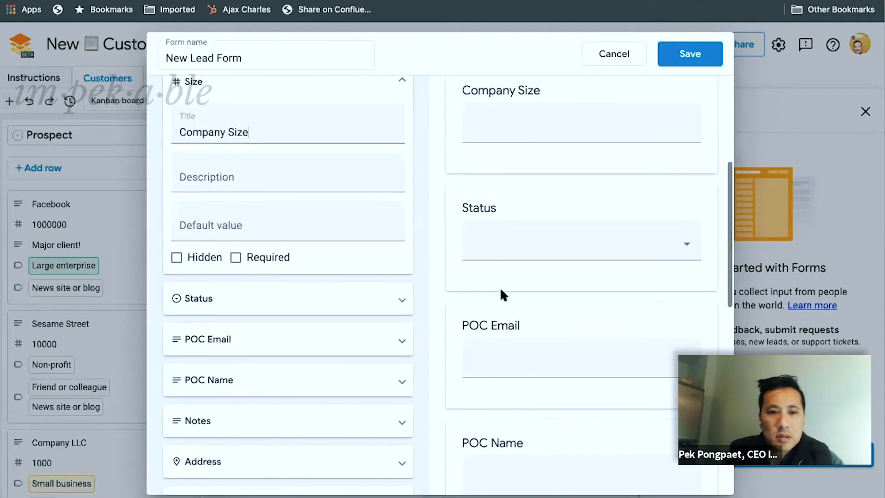
pyautogui.scroll(5, 501, 291)
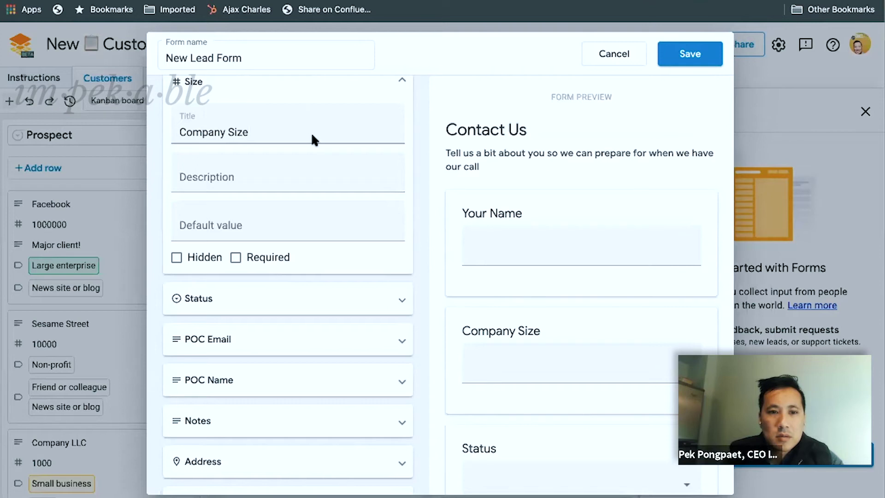
pyautogui.scroll(1, 312, 134)
pyautogui.click(387, 121)
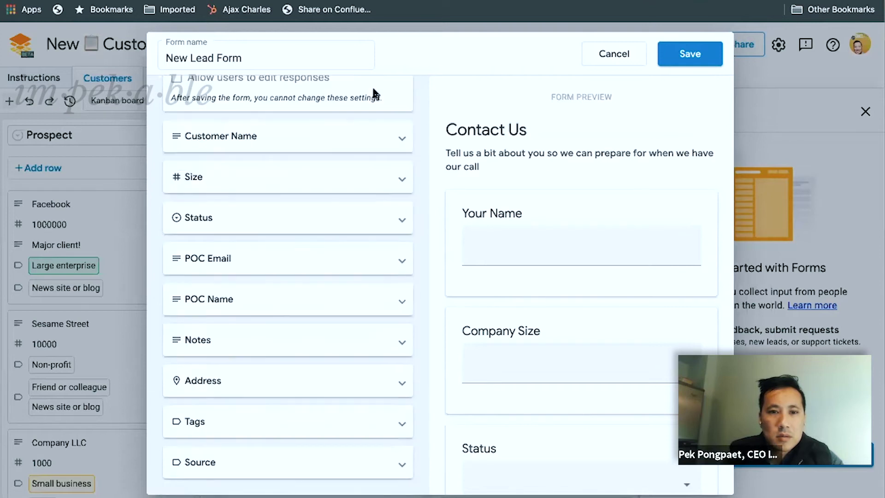
# Set the title of the form's Customer Name field to Company Name
pyautogui.click(376, 137)
pyautogui.doubleClick(193, 192)
pyautogui.write('Company Name')
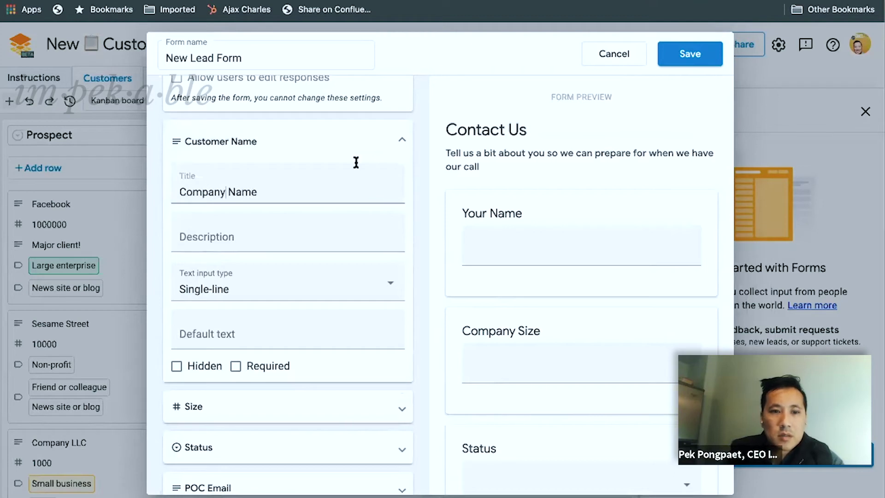
pyautogui.click(401, 142)
# Review the remaining fields in the form preview and retitle the POC Email field as Your Email
pyautogui.scroll(-5, 514, 286)
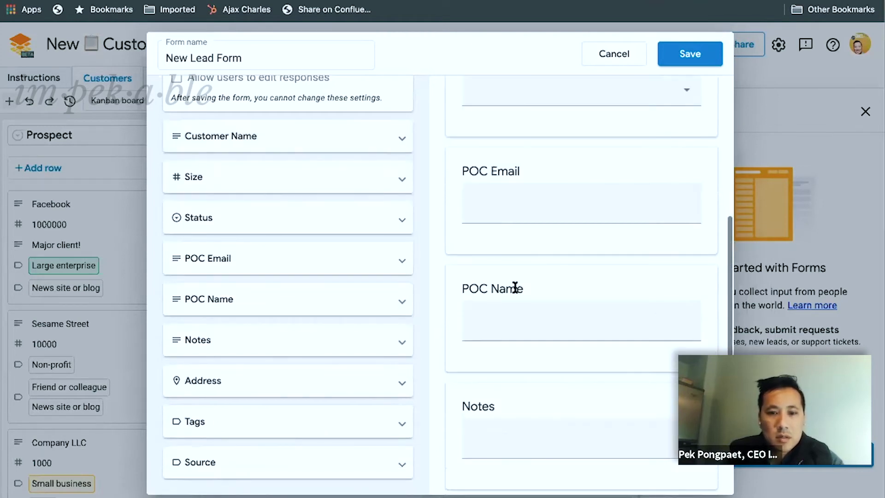
pyautogui.scroll(-8, 520, 289)
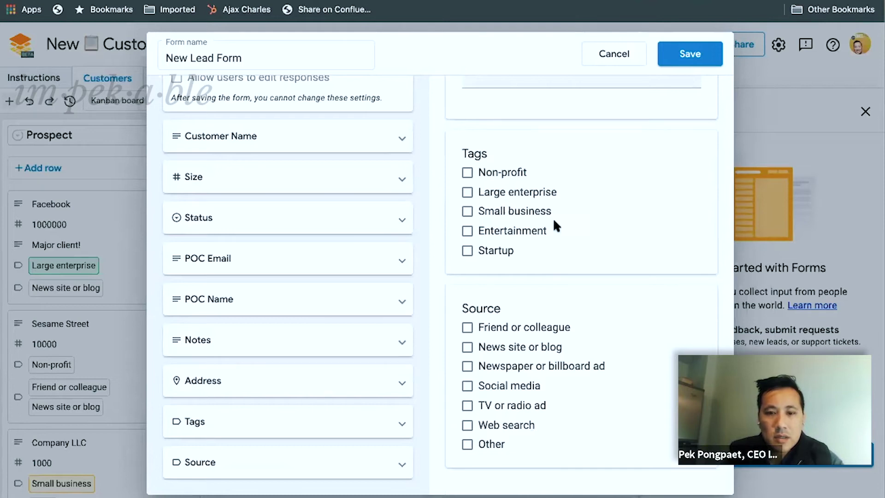
pyautogui.scroll(10, 525, 240)
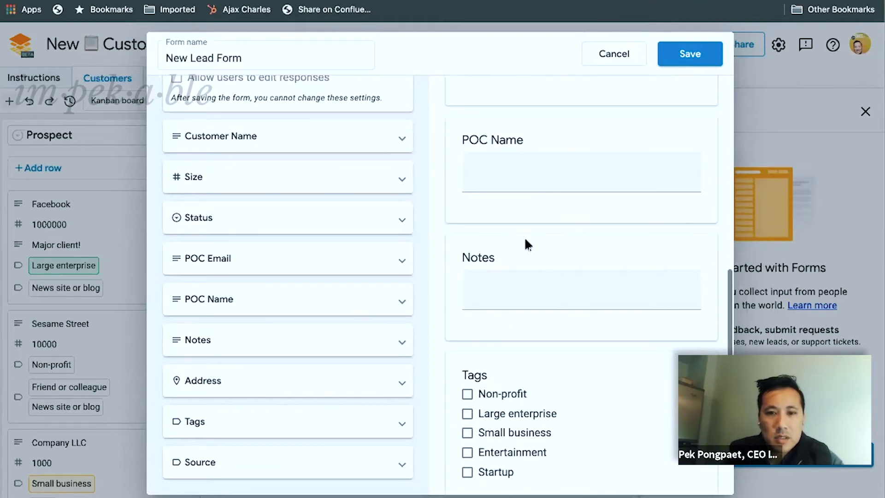
pyautogui.click(387, 256)
pyautogui.doubleClick(183, 314)
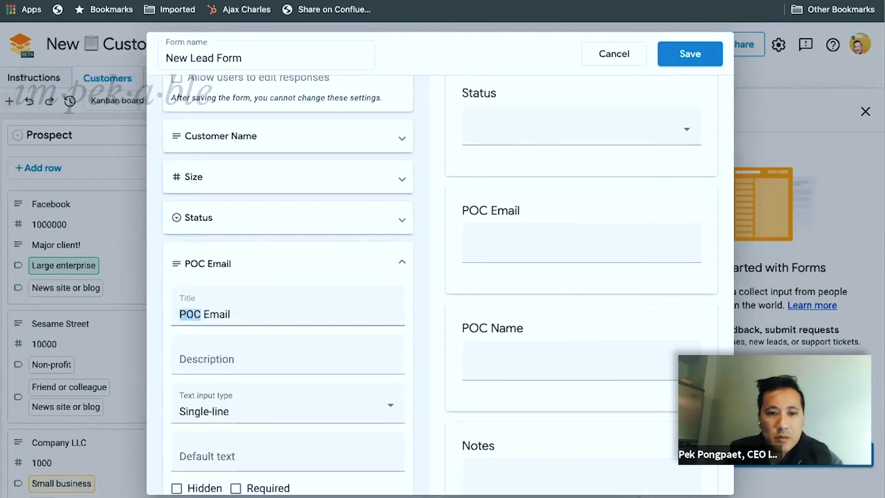
pyautogui.write('Your')
pyautogui.click(402, 266)
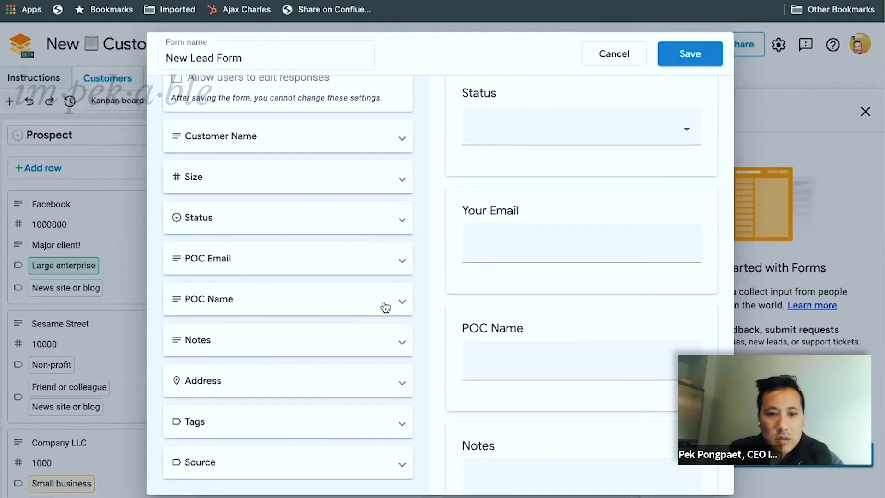
# Retitle the form's POC Name field as Your Name
pyautogui.click(402, 303)
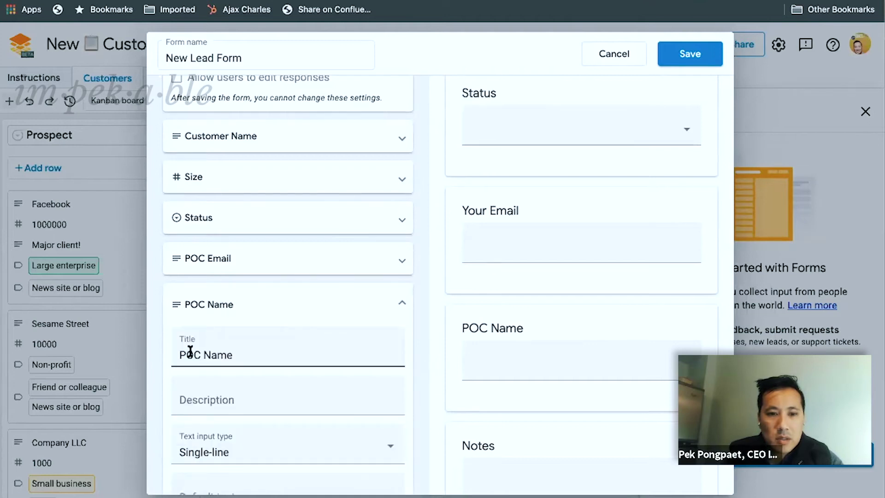
pyautogui.doubleClick(189, 355)
pyautogui.write('Your')
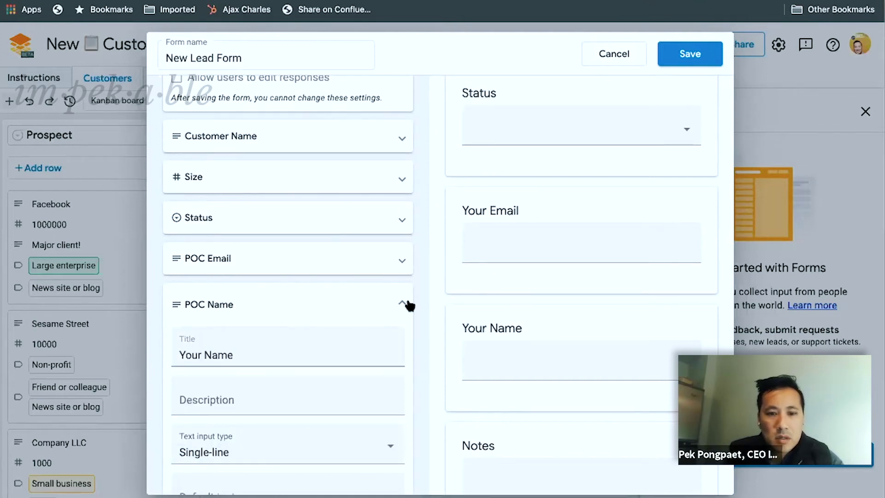
pyautogui.click(402, 303)
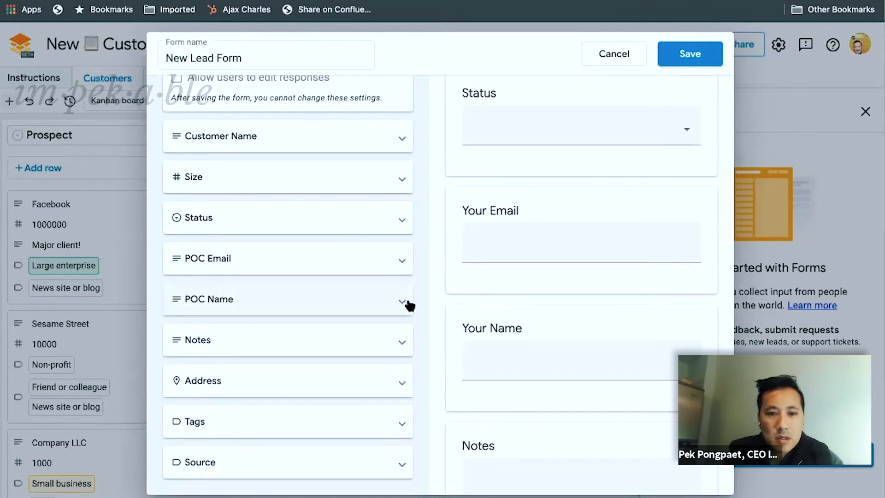
# Retitle the form's Notes field as "Your need"
pyautogui.click(395, 346)
pyautogui.doubleClick(190, 395)
pyautogui.write('Please')
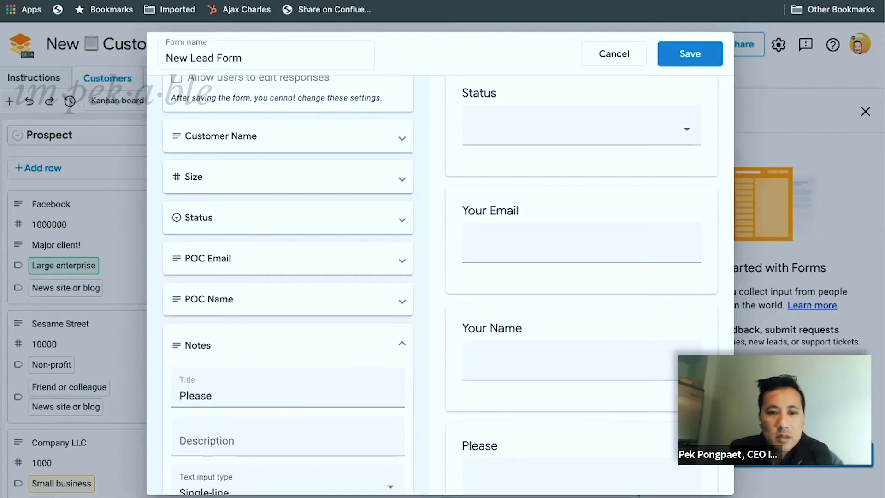
pyautogui.press('BackSpace')
pyautogui.press('BackSpace')
pyautogui.press('BackSpace')
pyautogui.press('BackSpace')
pyautogui.press('BackSpace')
pyautogui.press('BackSpace')
pyautogui.write('Y')
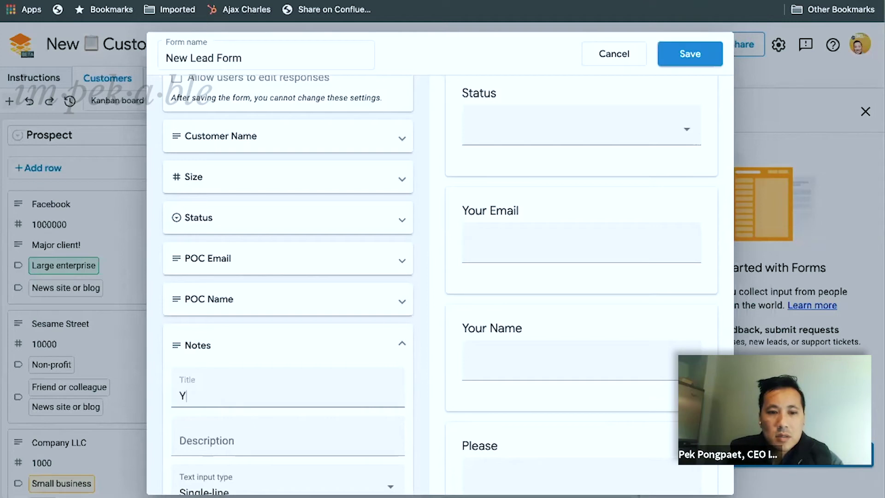
pyautogui.write('our need')
# Give the Notes field the description "Please tell us what you are looking for"
pyautogui.click(286, 441)
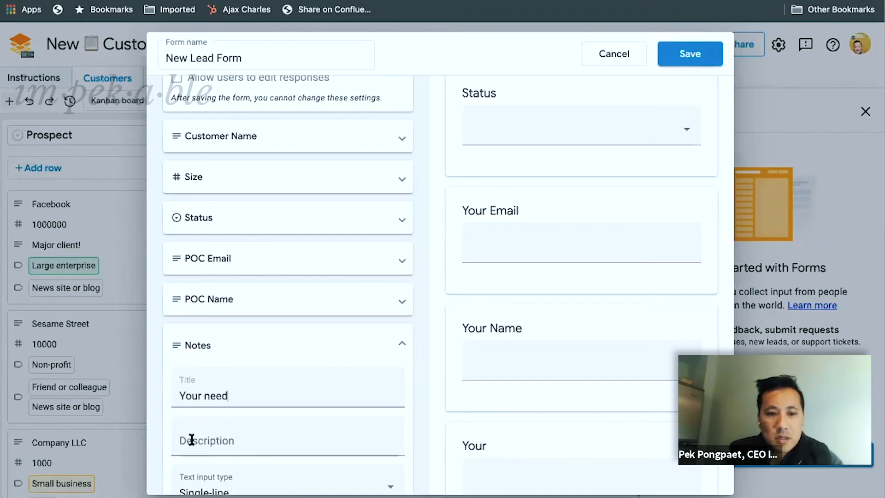
pyautogui.write('Please tell')
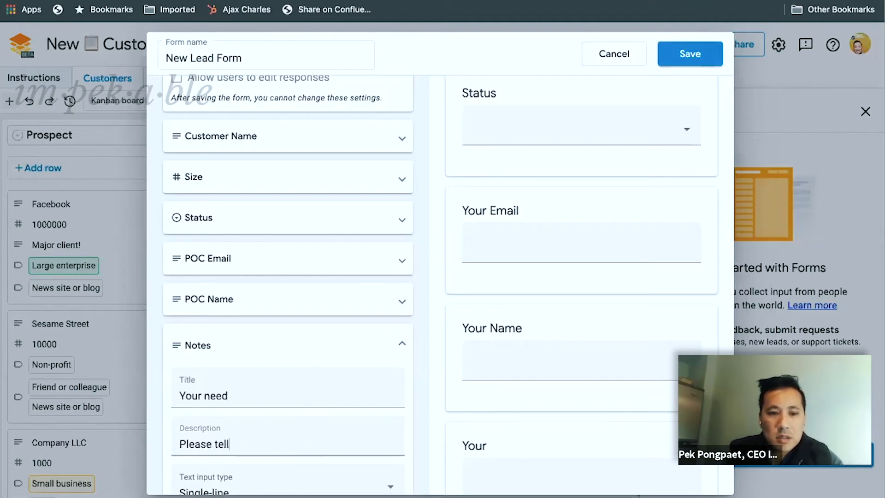
pyautogui.write(' us what you are looking for')
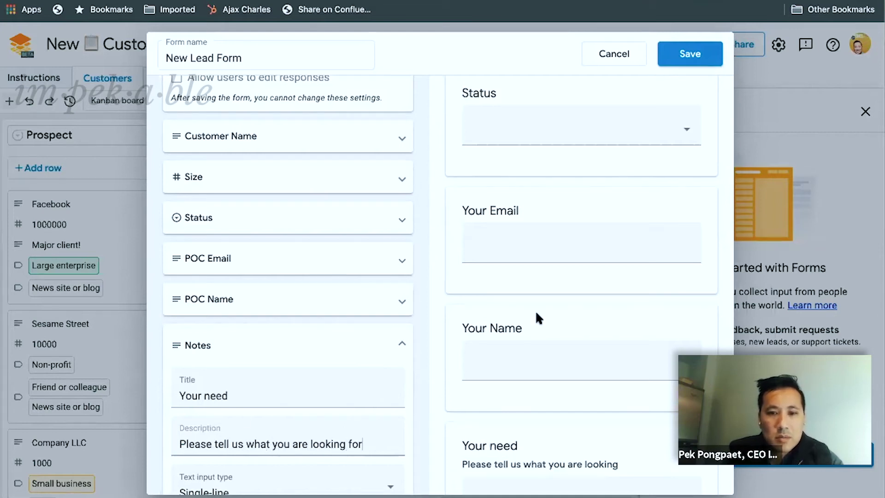
pyautogui.scroll(-9, 535, 310)
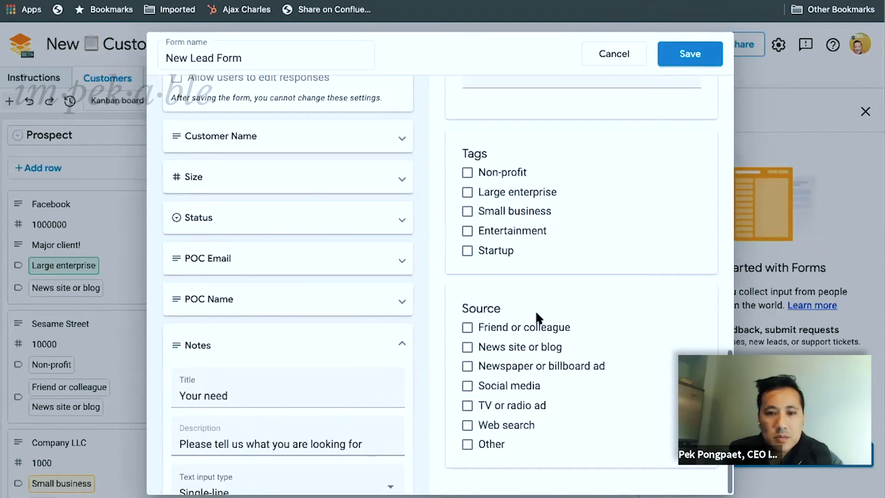
pyautogui.scroll(-3, 297, 377)
pyautogui.click(397, 231)
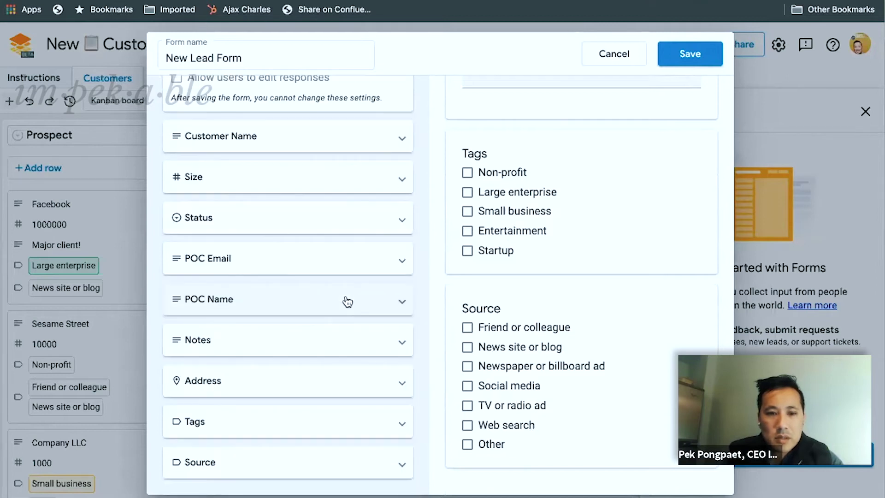
# Give the form's Tags field the description "Check what best describes you"
pyautogui.click(296, 421)
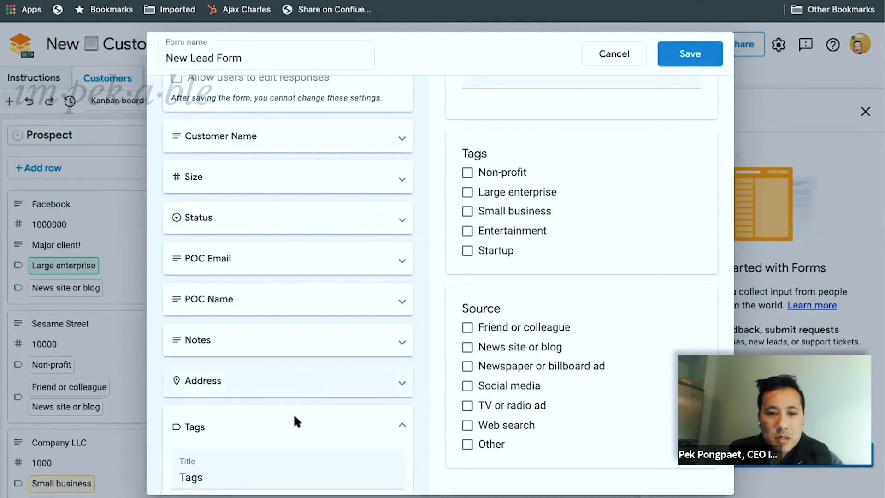
pyautogui.scroll(-3, 215, 447)
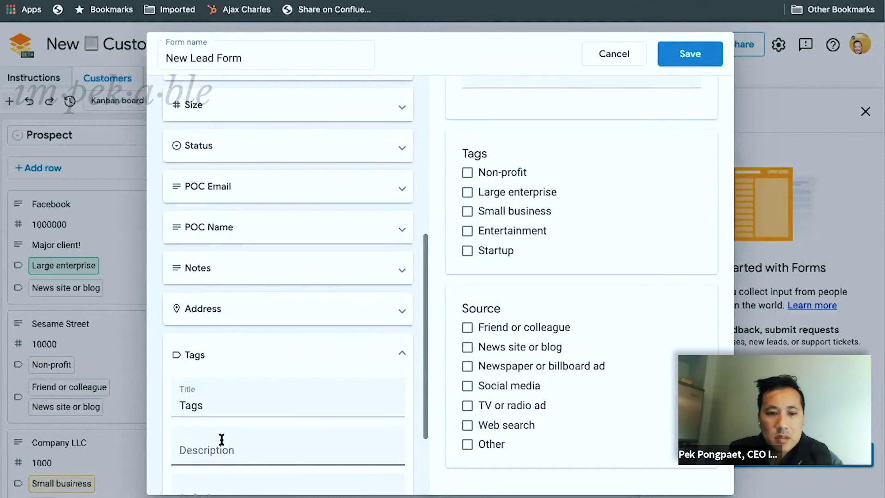
pyautogui.click(221, 439)
pyautogui.write('Check what')
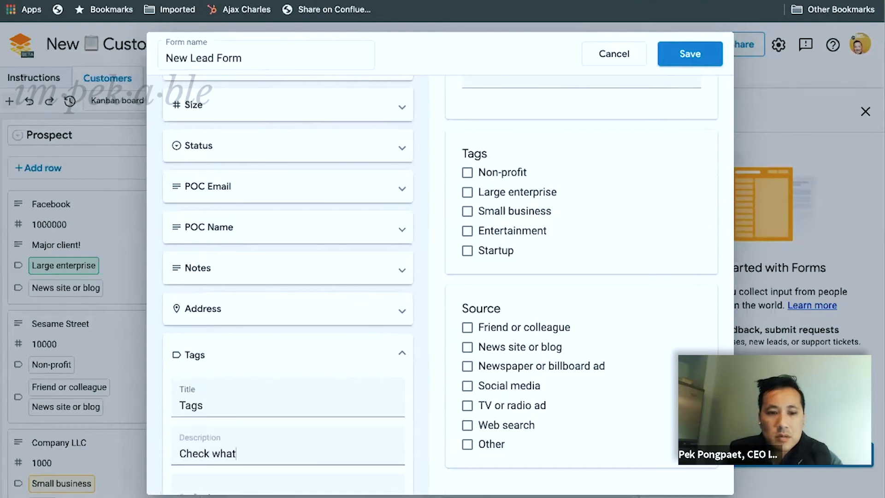
pyautogui.write(' best describes you')
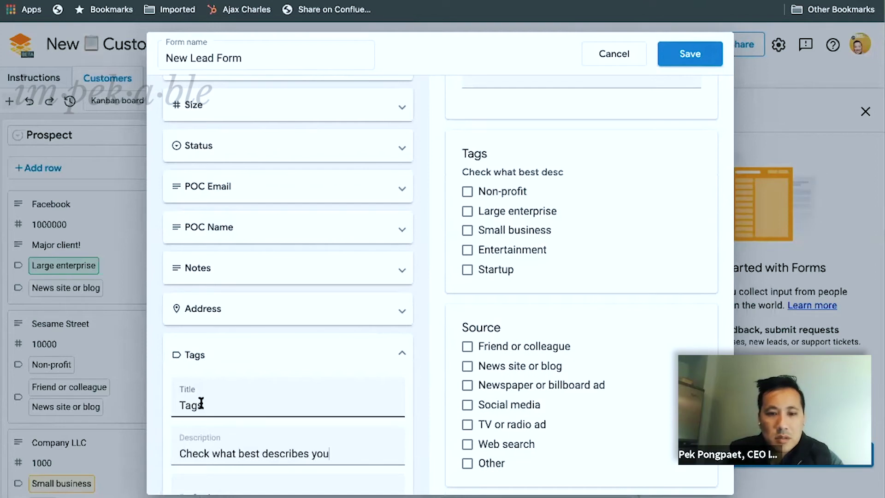
# Change the title of the form's Tags field to Company Type
pyautogui.click(184, 403)
pyautogui.doubleClick(192, 404)
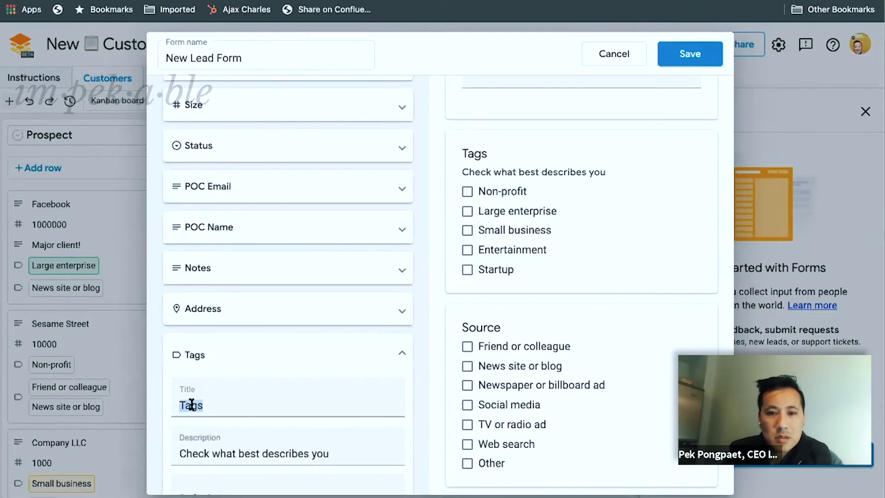
pyautogui.write('Company Type')
pyautogui.click(402, 355)
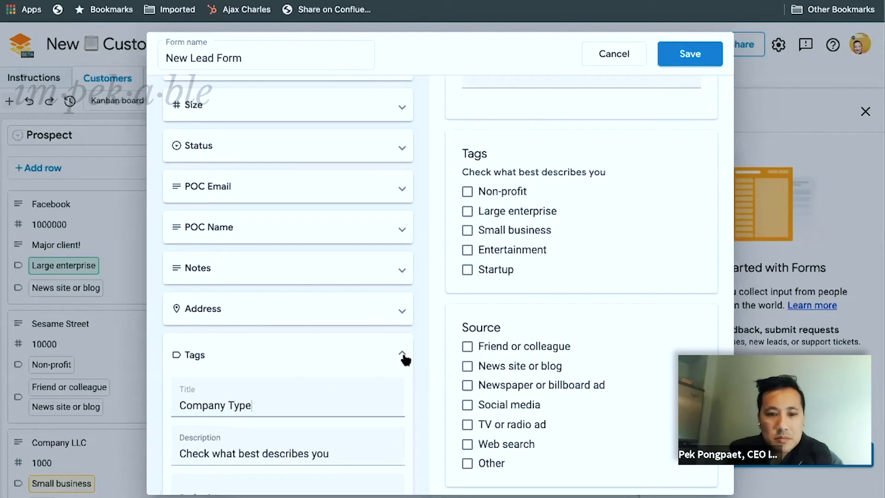
# Change the title of the form's Source field to "How did you hear about us"
pyautogui.click(271, 471)
pyautogui.click(197, 374)
pyautogui.doubleClick(198, 374)
pyautogui.write('How did you hear about us')
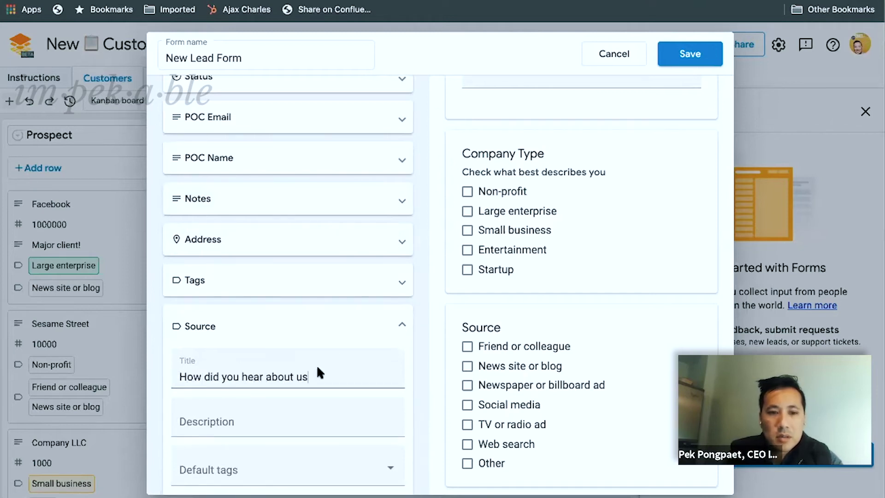
pyautogui.click(401, 328)
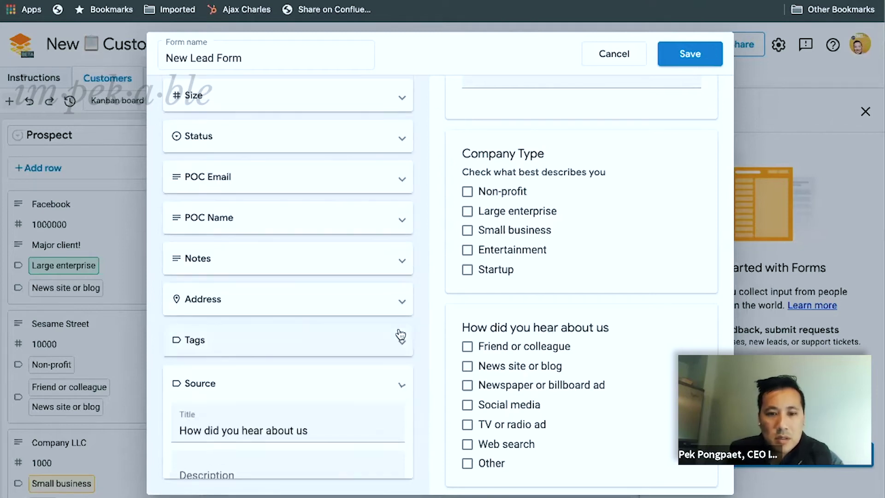
# Save the New Lead Form and open its live page to review the customer-facing fields
pyautogui.click(691, 54)
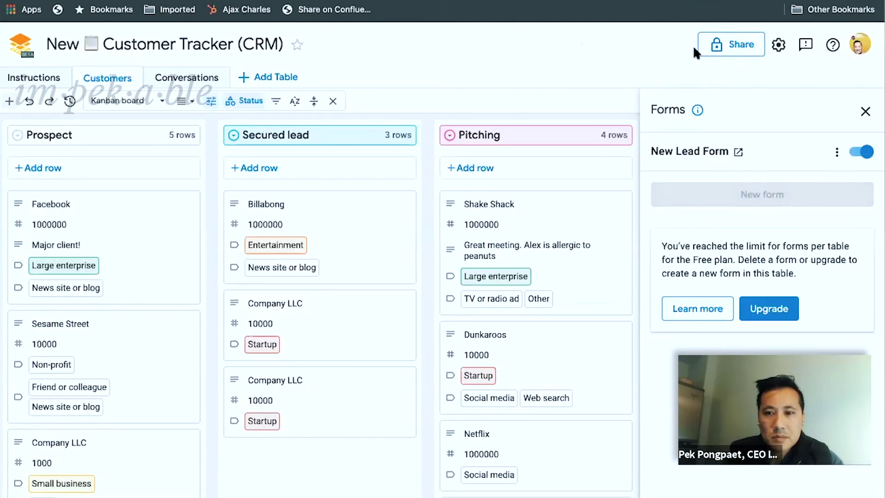
pyautogui.click(738, 154)
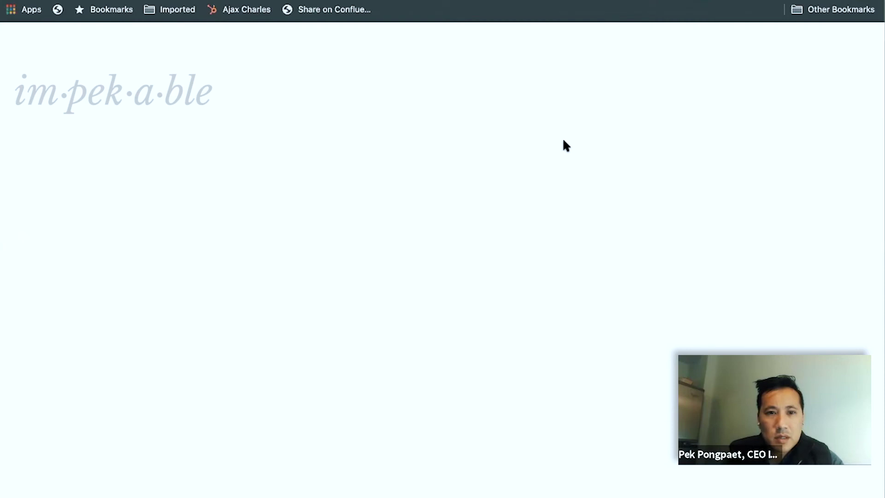
pyautogui.scroll(-15, 717, 267)
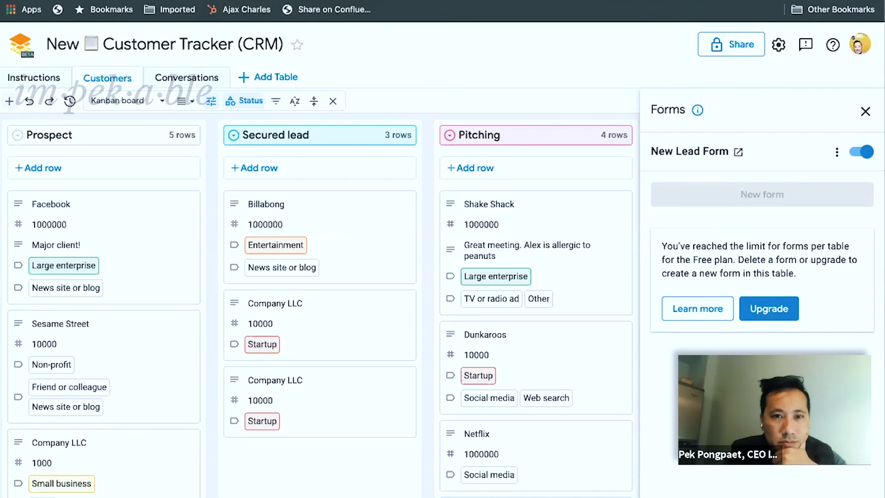
pyautogui.hotkey('ctrl', 'Tab')
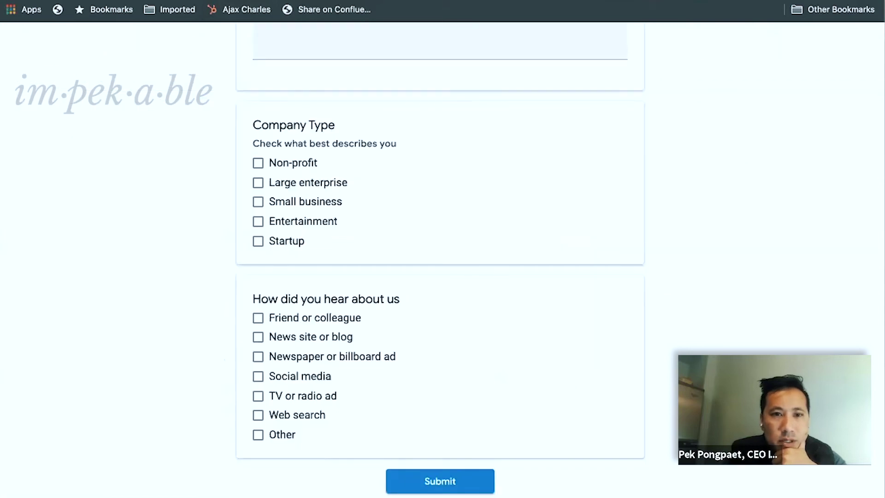
pyautogui.scroll(7, 338, 192)
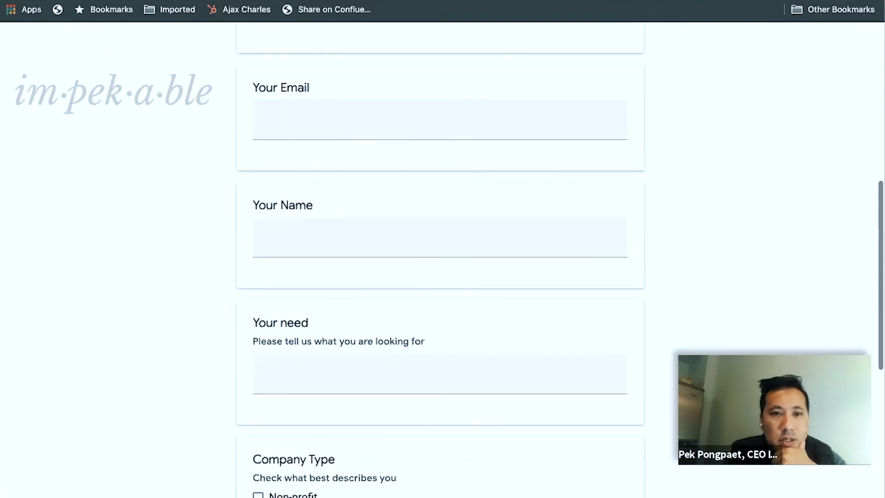
# Go to the Tables home page and look over the list of all workspaces
pyautogui.hotkey('ctrl', 'Tab')
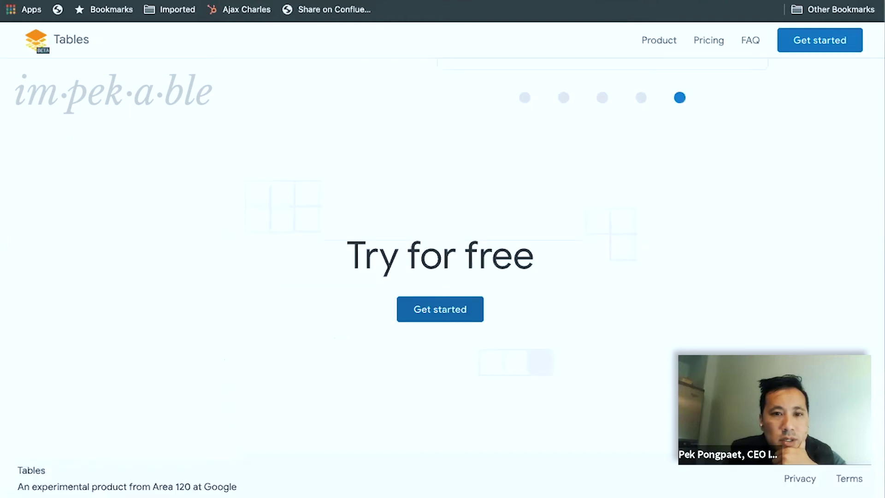
pyautogui.click(450, 309)
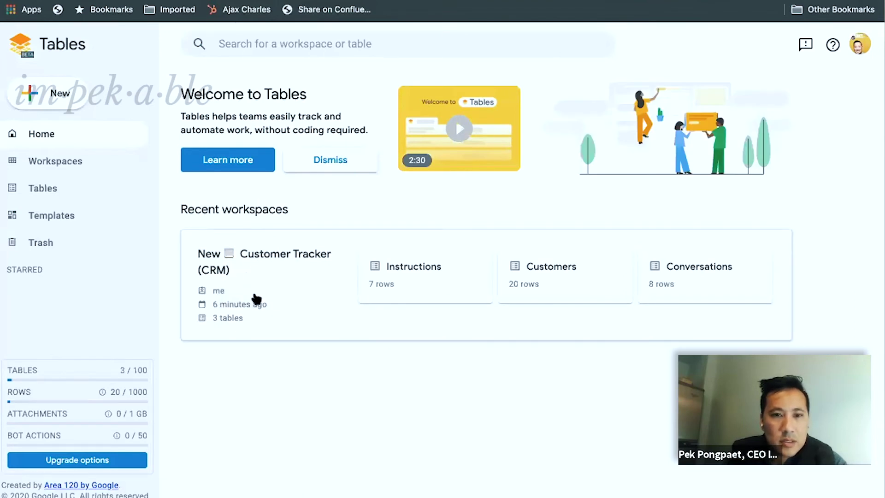
pyautogui.click(73, 170)
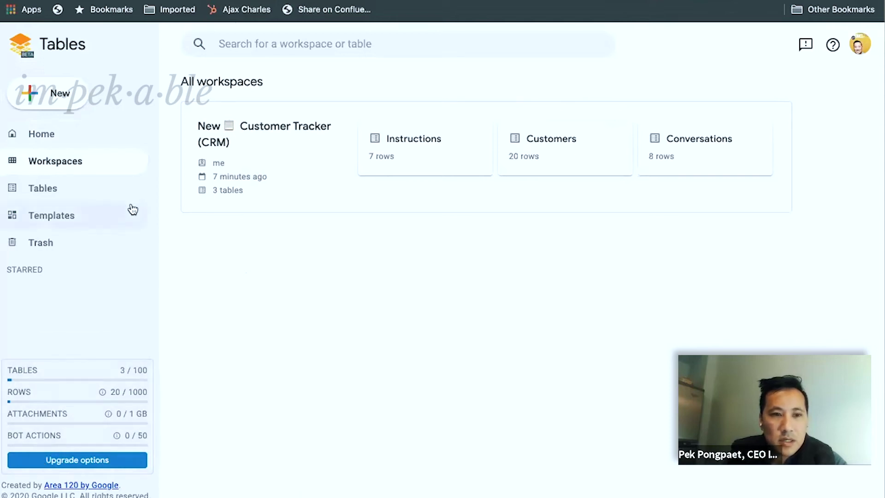
pyautogui.click(99, 193)
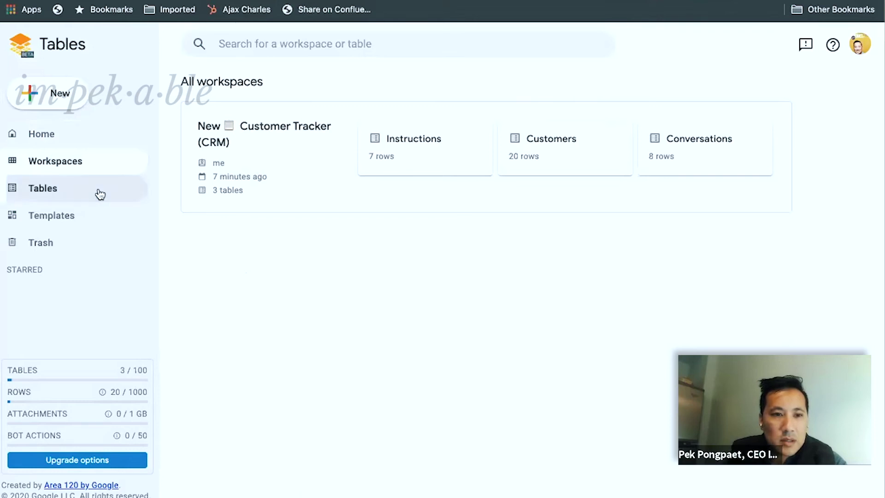
pyautogui.click(96, 162)
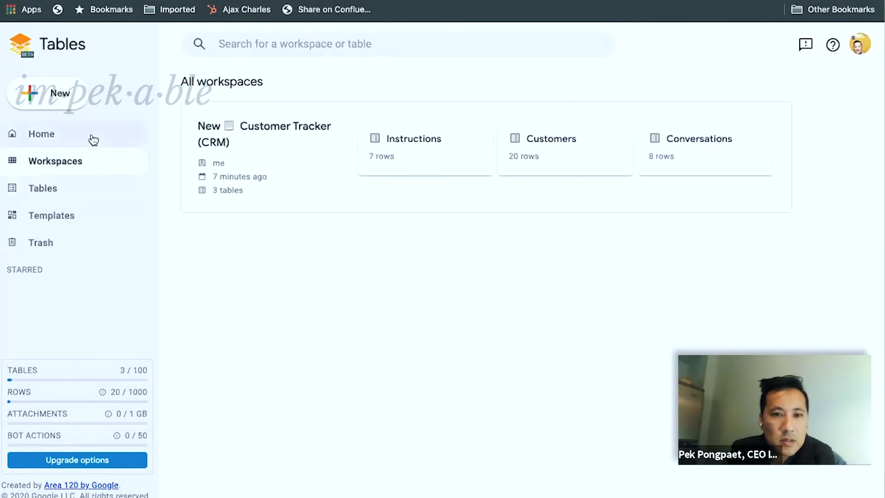
pyautogui.click(94, 141)
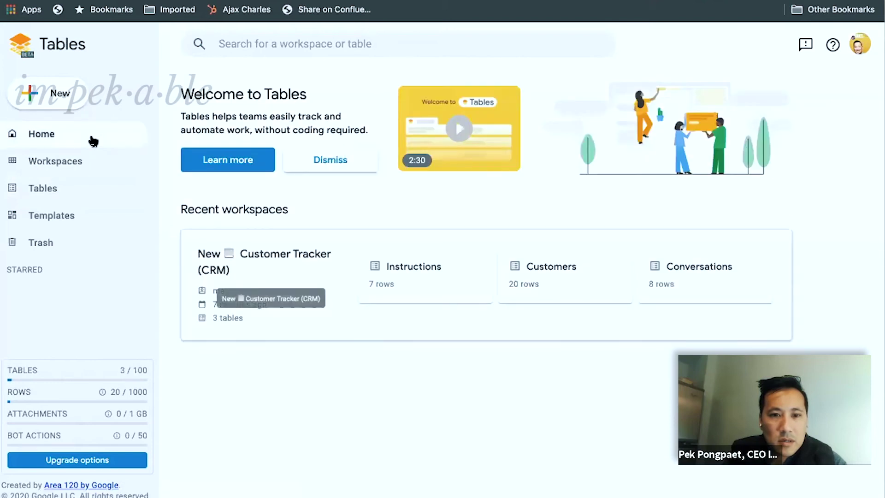
# Browse the template gallery, examining the templates for project management, HR, product design, IT, sales and team management
pyautogui.click(64, 213)
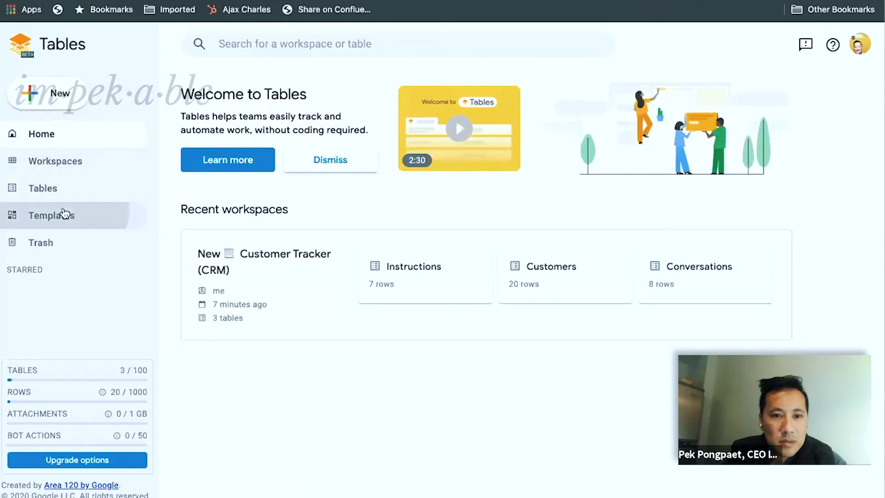
pyautogui.scroll(-4, 316, 258)
pyautogui.scroll(-9, 317, 258)
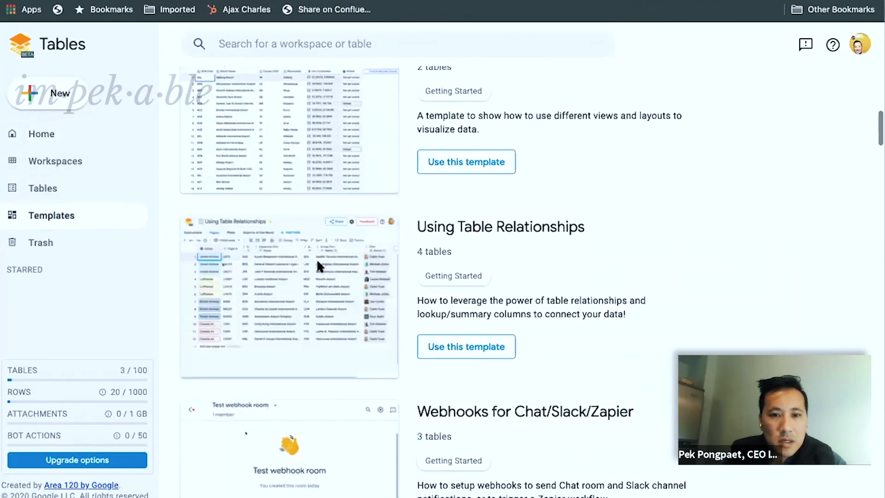
pyautogui.scroll(-10, 317, 258)
pyautogui.scroll(-20, 316, 259)
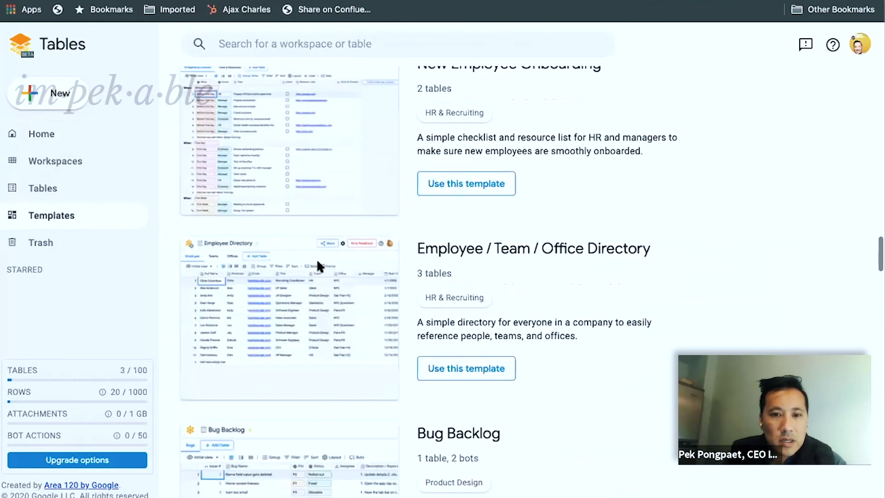
pyautogui.scroll(7, 316, 258)
pyautogui.scroll(20, 317, 262)
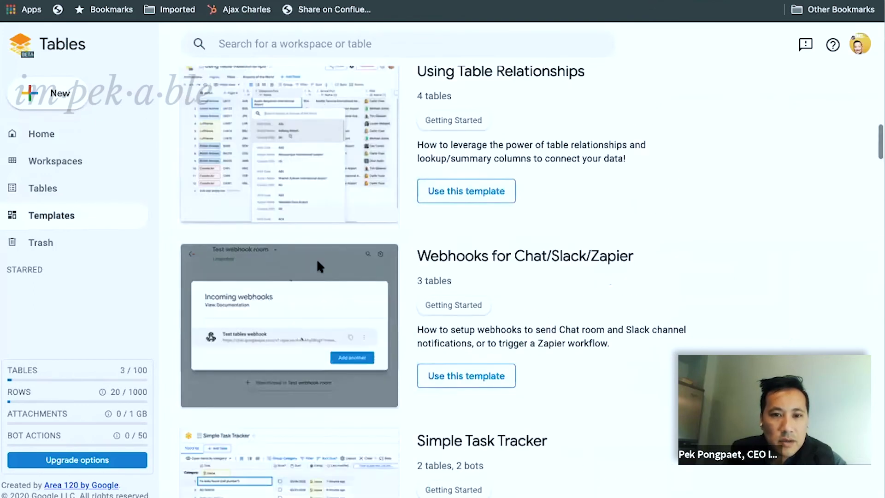
pyautogui.scroll(-6, 317, 267)
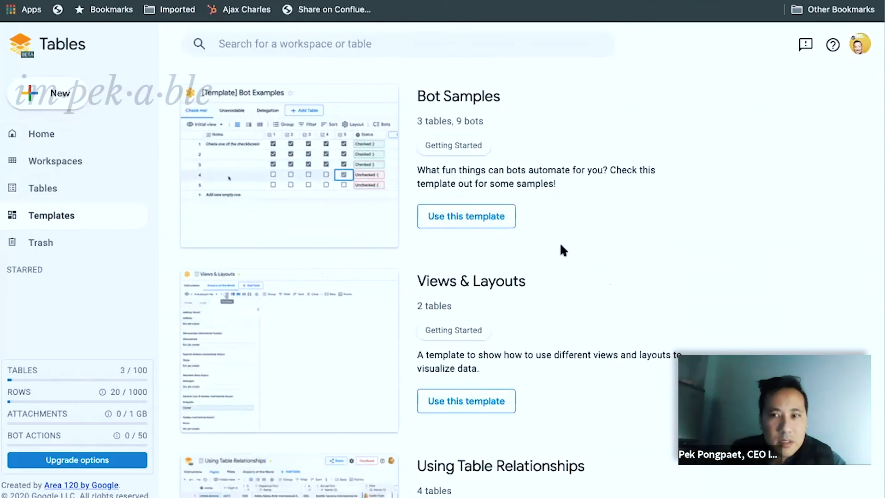
pyautogui.scroll(-10, 322, 226)
pyautogui.scroll(-4, 321, 222)
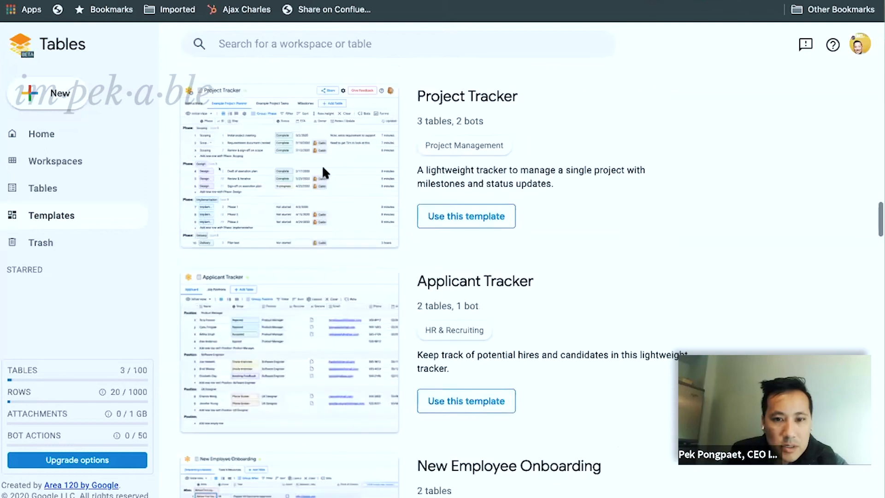
pyautogui.scroll(-8, 289, 222)
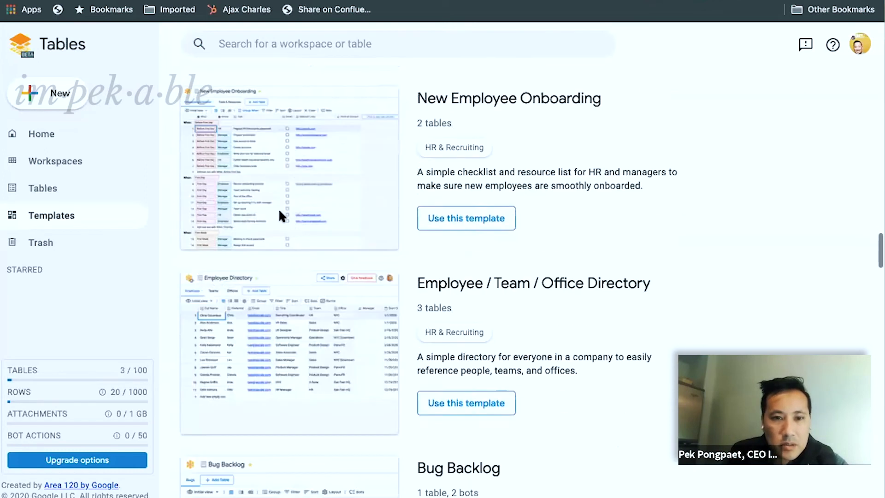
pyautogui.scroll(-6, 299, 272)
pyautogui.scroll(-1, 299, 272)
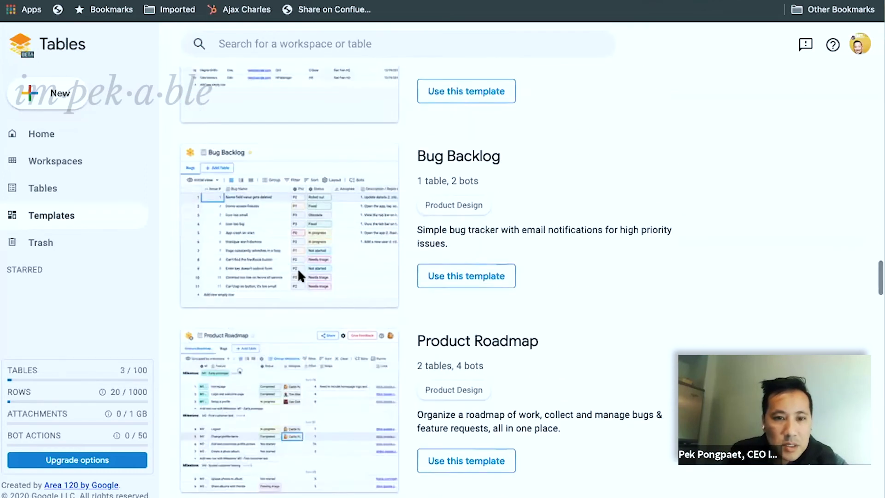
pyautogui.scroll(-18, 298, 272)
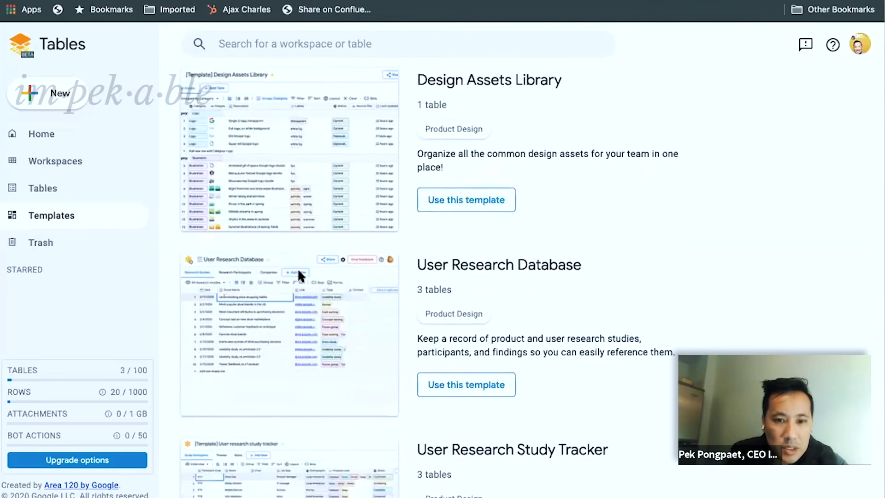
pyautogui.scroll(-11, 297, 272)
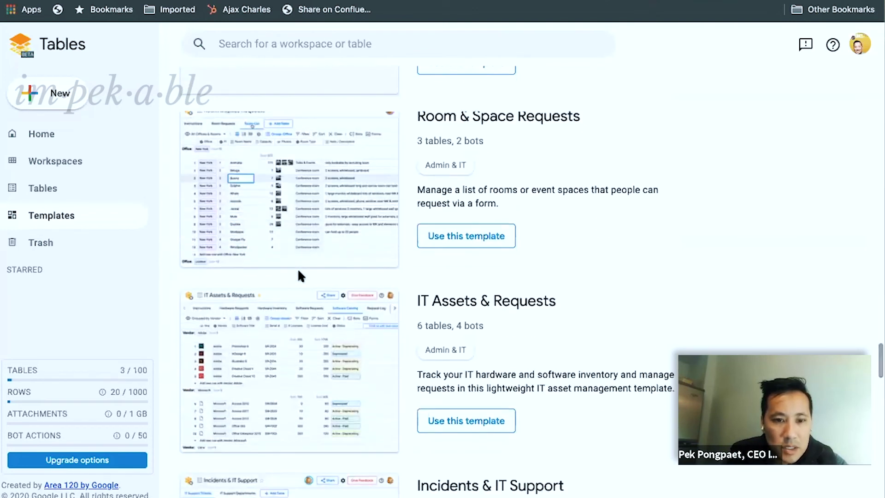
pyautogui.scroll(-5, 299, 273)
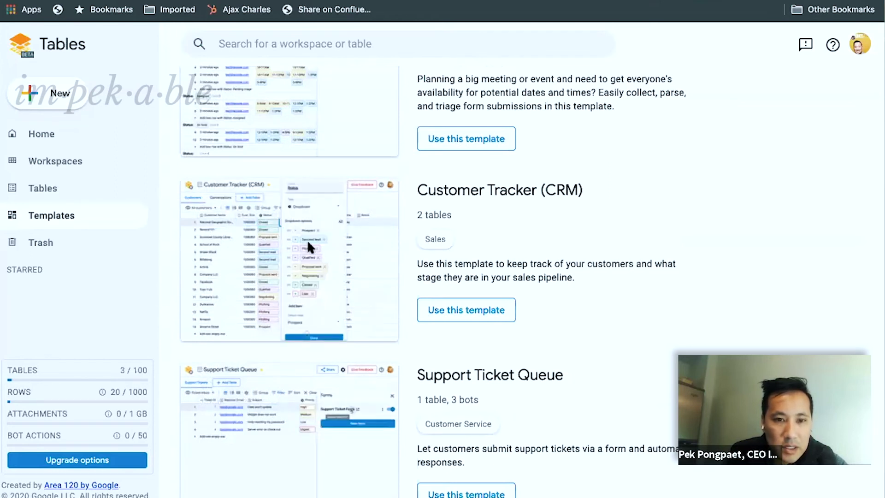
pyautogui.scroll(-7, 294, 249)
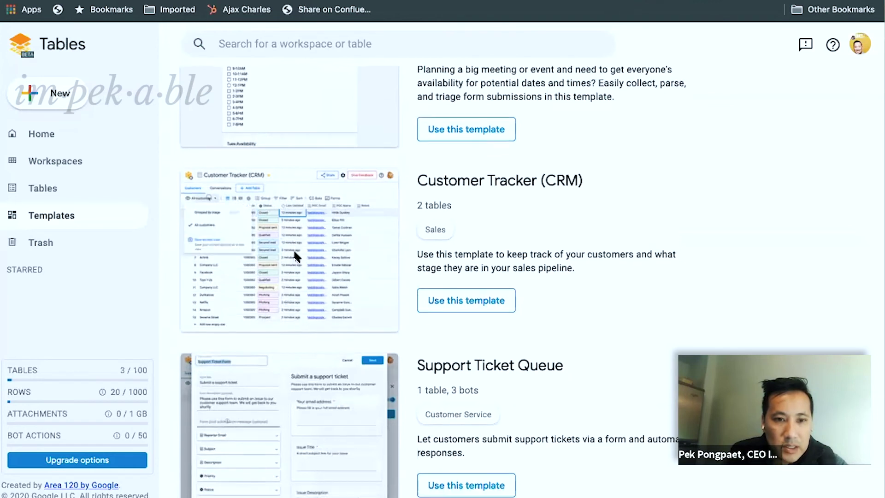
pyautogui.scroll(-6, 288, 272)
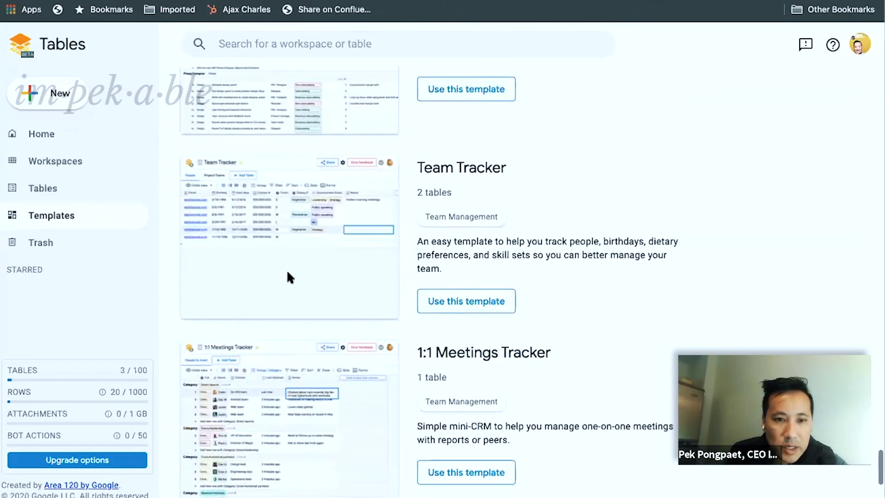
pyautogui.scroll(-5, 288, 276)
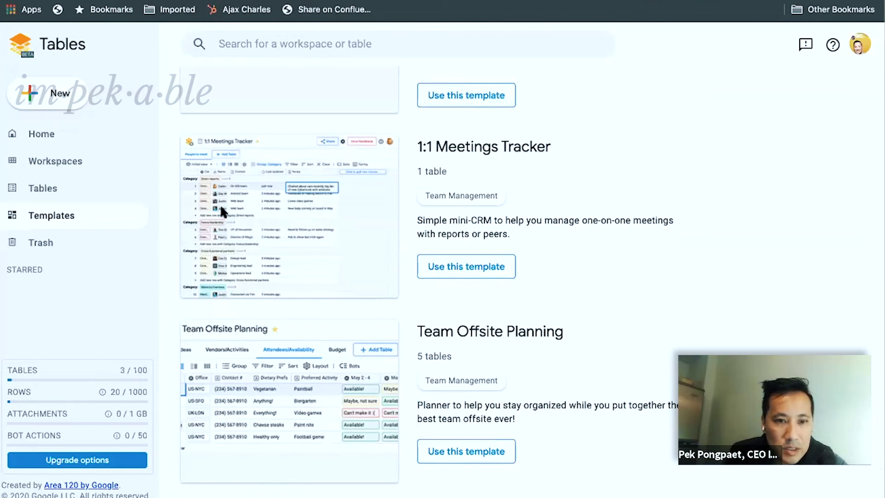
pyautogui.scroll(-15, 275, 280)
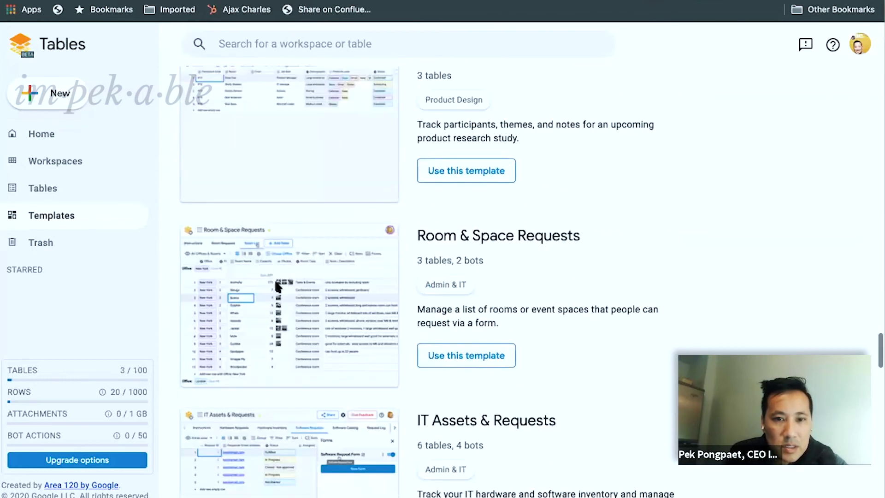
# Create a new workspace from the Views & Layouts template in the Getting Started group
pyautogui.scroll(20, 275, 286)
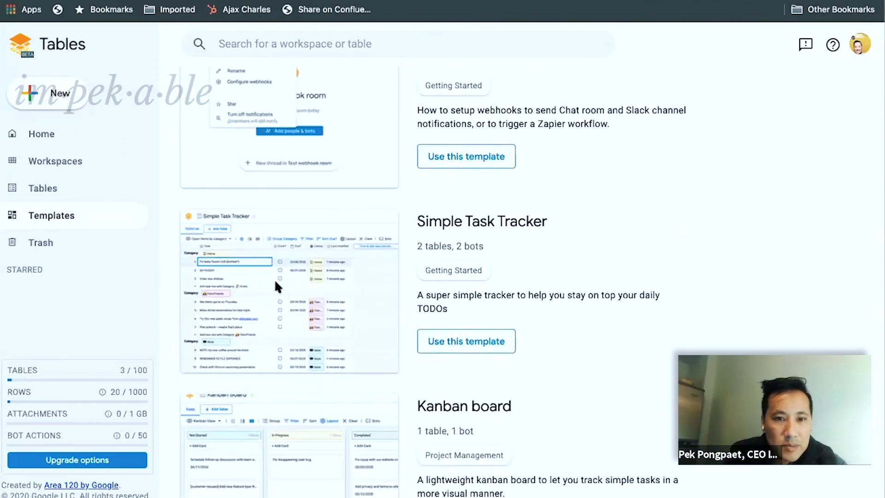
pyautogui.scroll(6, 277, 286)
pyautogui.scroll(6, 276, 282)
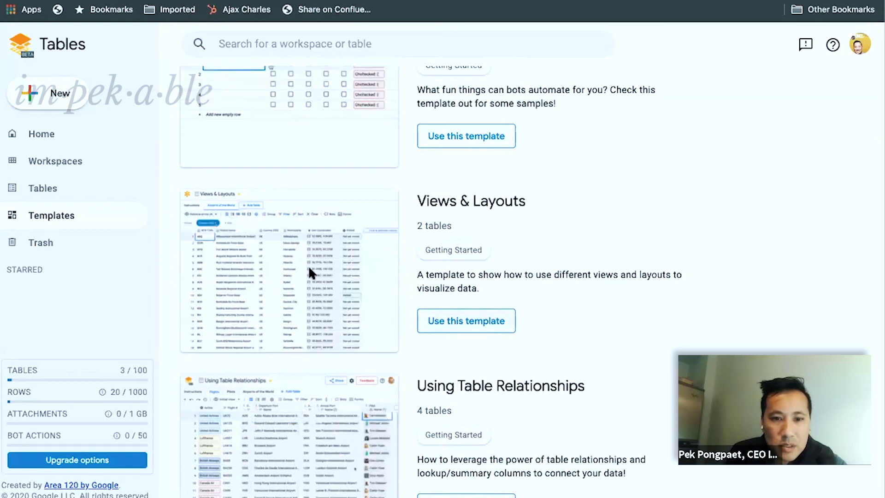
pyautogui.click(465, 320)
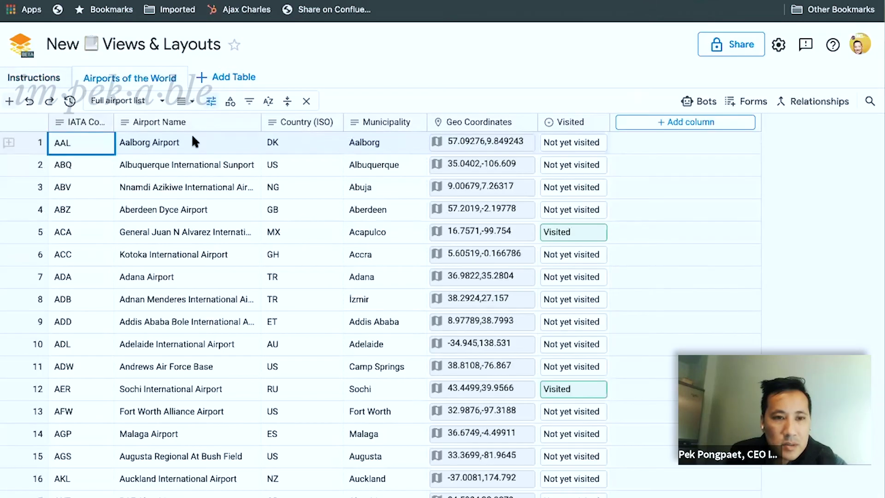
# Look through the Airports of the World table, filter all its columns for "sjc", and clear that filter
pyautogui.scroll(-1, 197, 244)
pyautogui.scroll(-10, 196, 239)
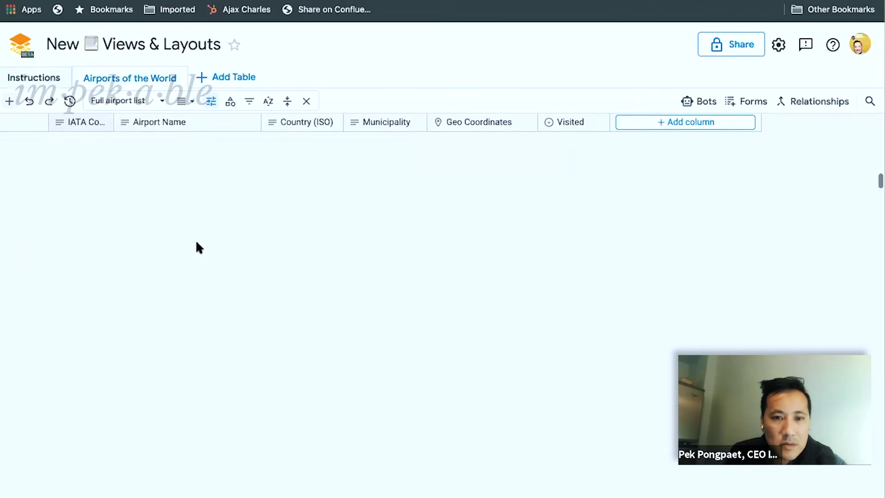
pyautogui.scroll(5, 207, 285)
pyautogui.scroll(2, 208, 285)
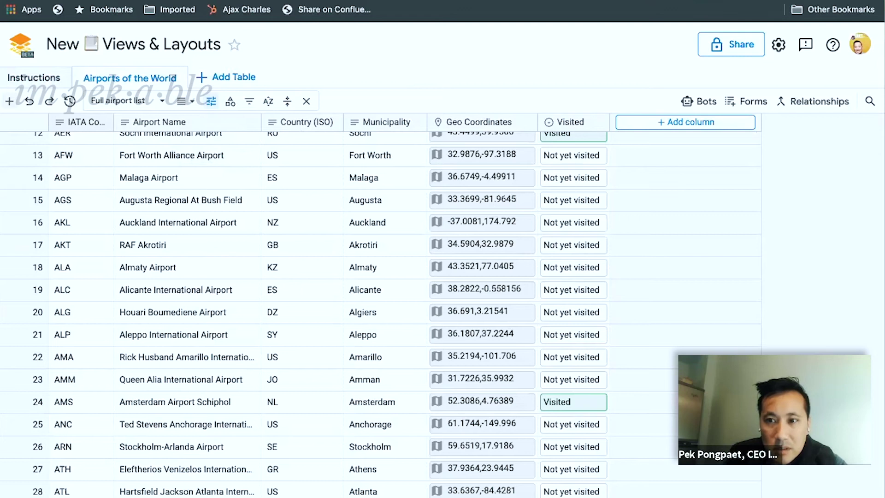
pyautogui.click(870, 101)
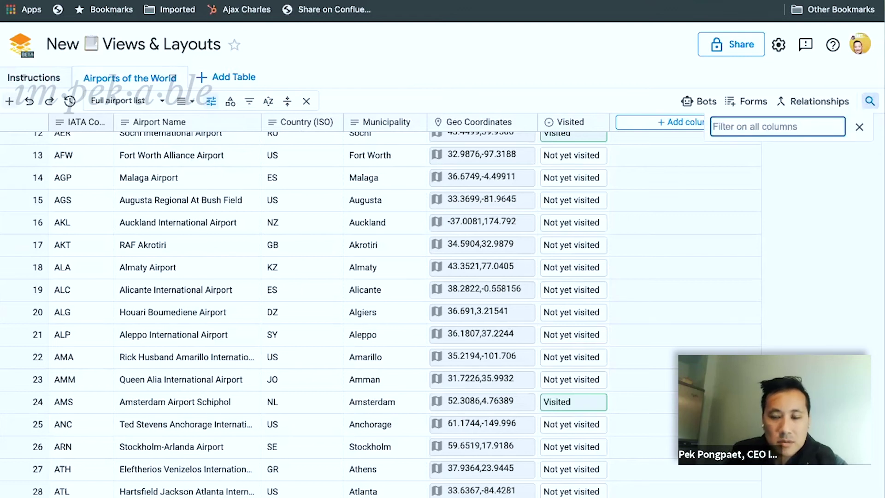
pyautogui.write('sjc')
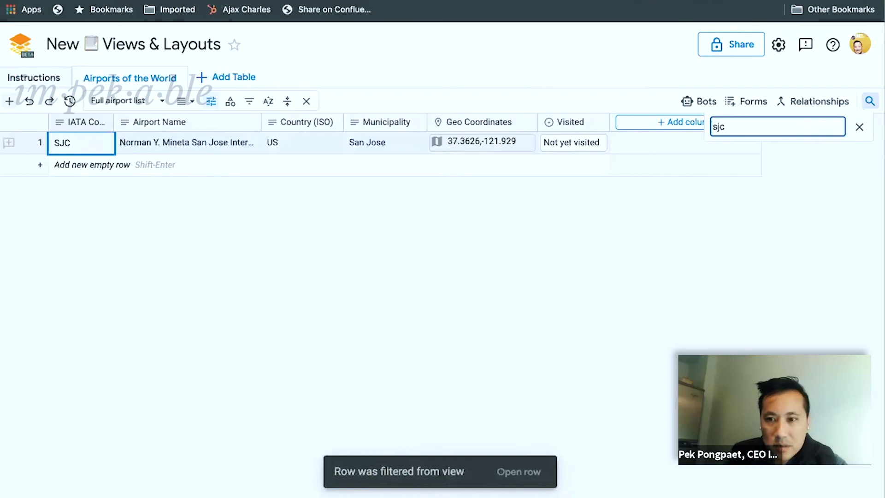
pyautogui.click(860, 129)
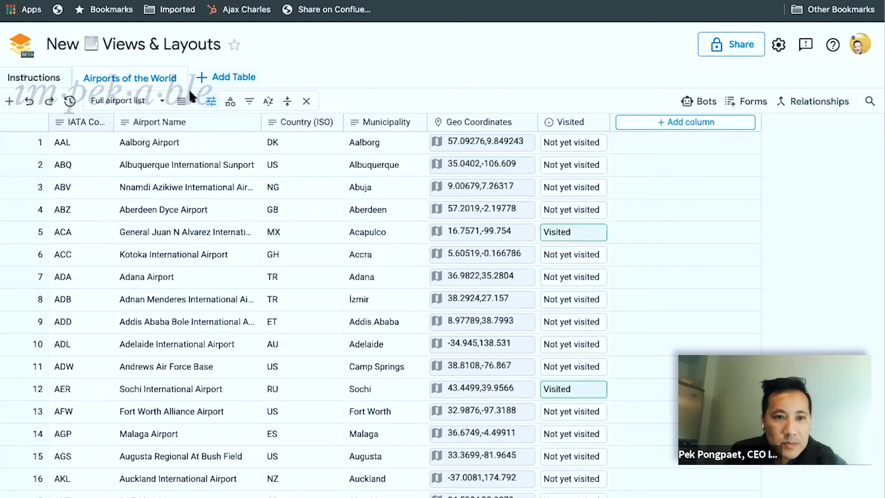
# Look over the saved Visited airports view of the Airports of the World table and return to the Full airport list view
pyautogui.click(163, 100)
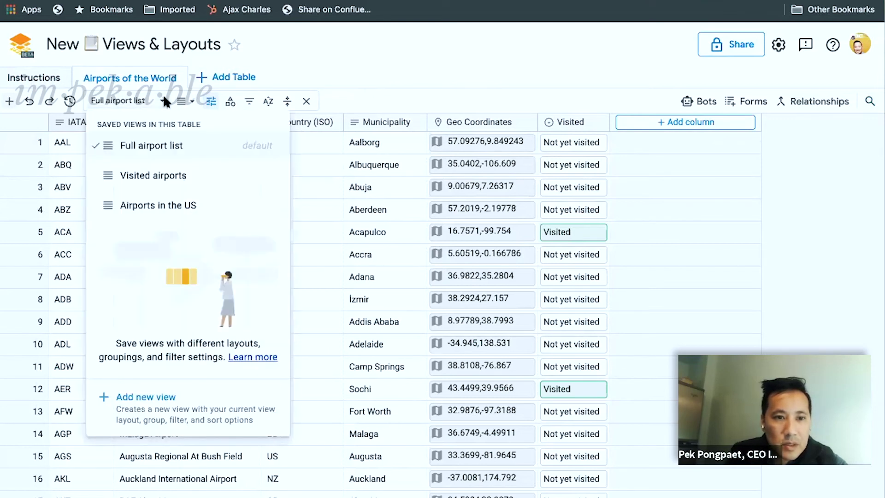
pyautogui.click(145, 177)
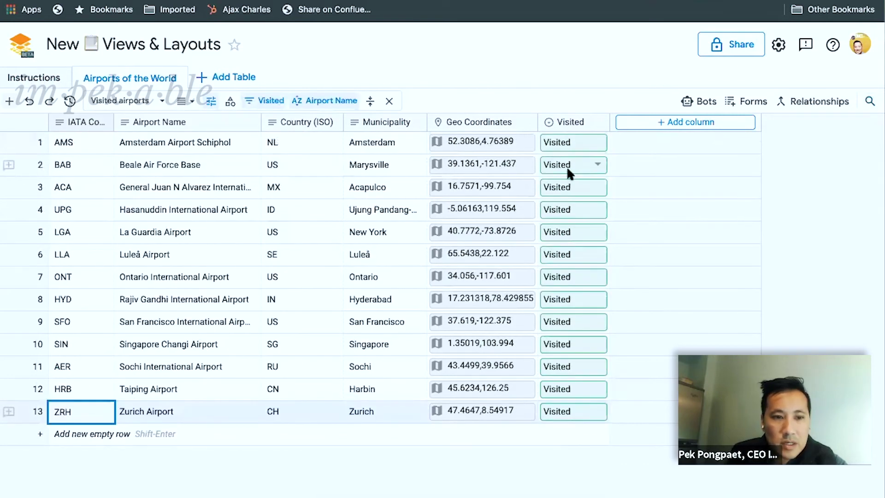
pyautogui.click(154, 99)
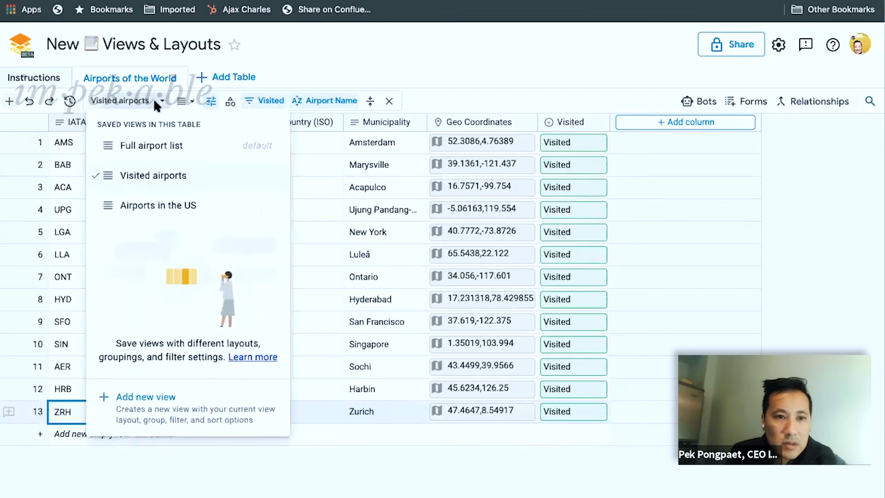
pyautogui.click(139, 144)
# Filter all columns for "sjc", set the San Jose airport's Visited value to Visited, and clear the filter
pyautogui.click(870, 101)
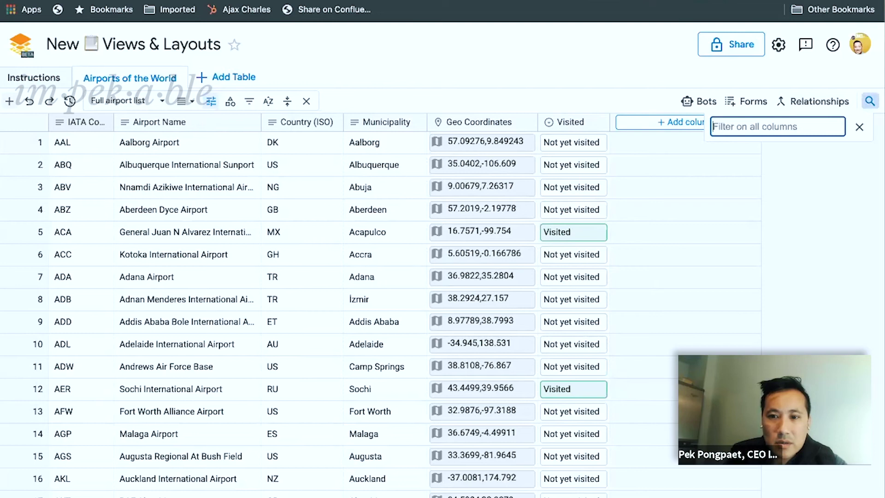
pyautogui.write('sjc')
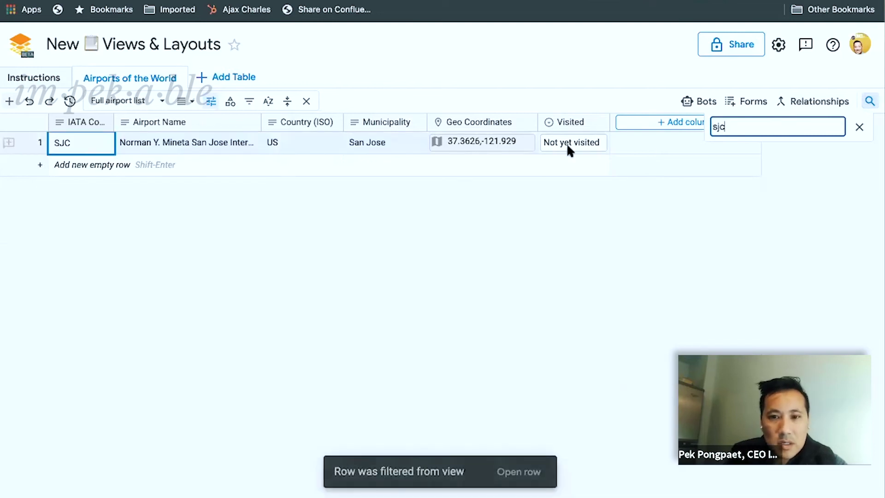
pyautogui.click(568, 146)
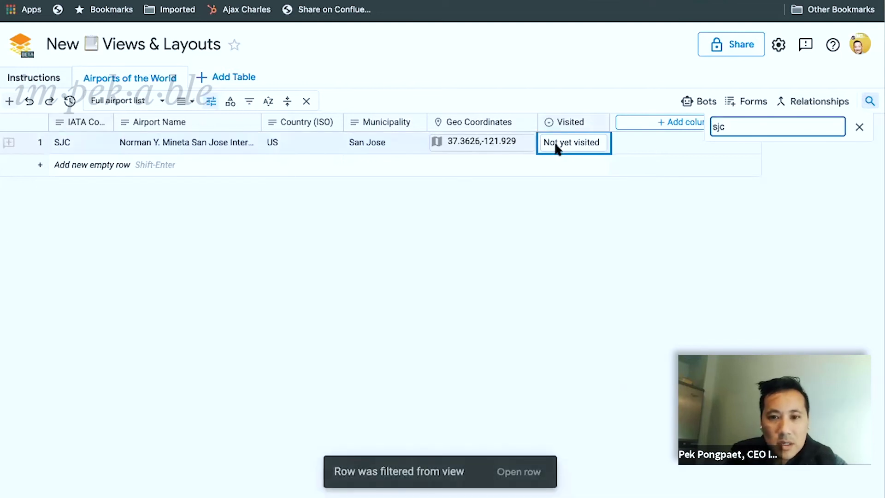
pyautogui.click(592, 144)
pyautogui.click(561, 187)
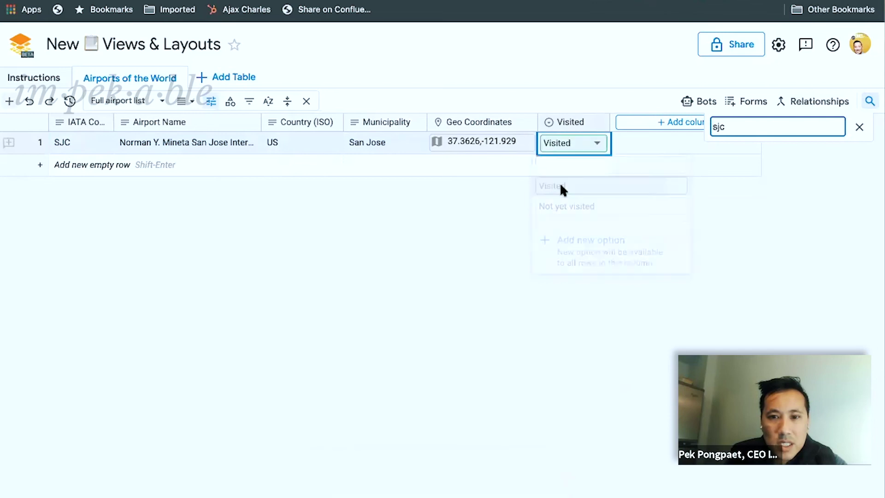
pyautogui.click(859, 128)
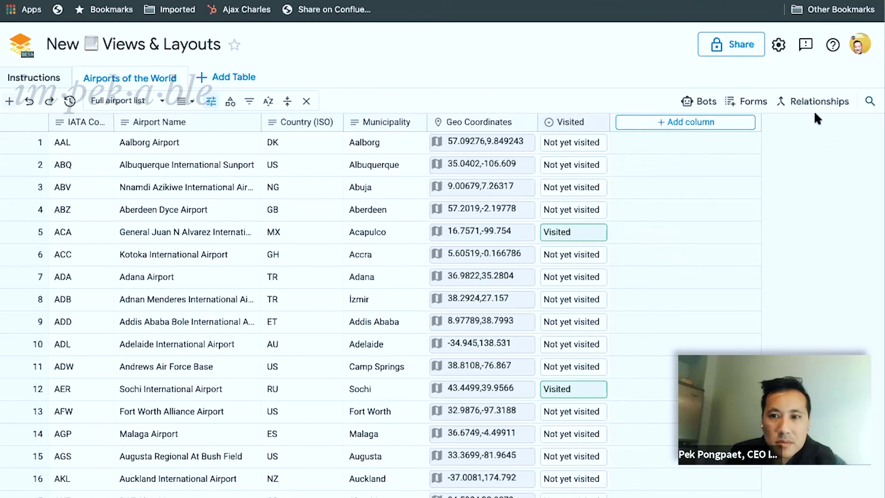
# Check the San Jose airport's Visited status by filtering all columns for "sjc", and clear the filter
pyautogui.click(870, 101)
pyautogui.write('sjc')
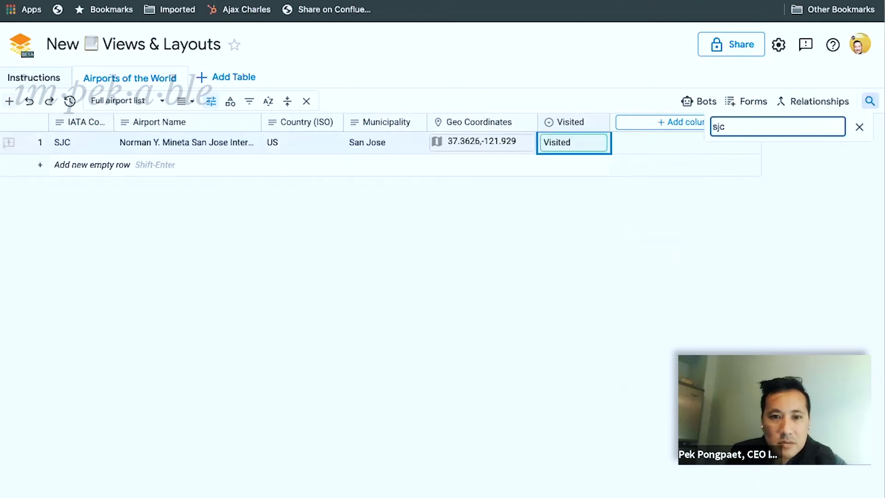
pyautogui.click(859, 127)
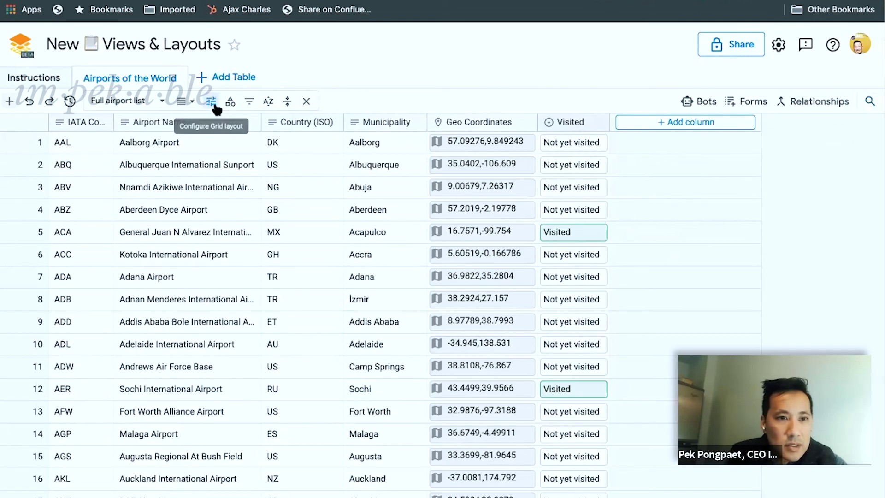
# Look over the saved Airports in the US view and return to the Full airport list view
pyautogui.click(164, 103)
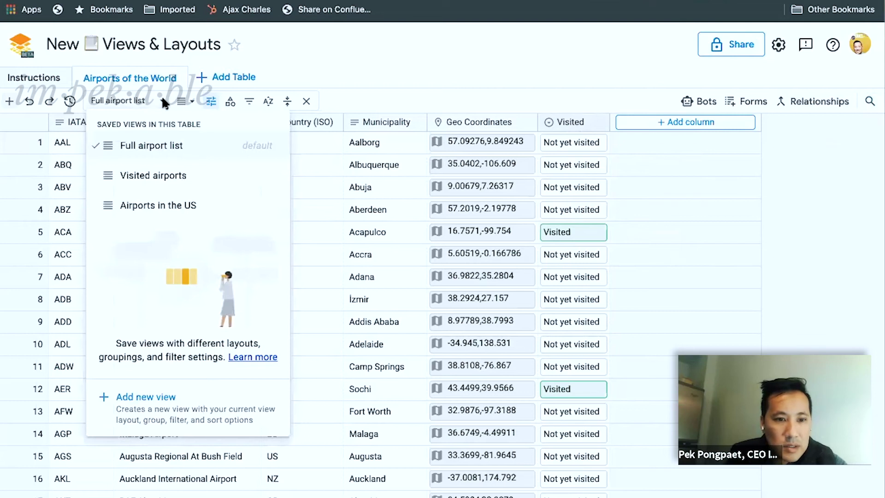
pyautogui.click(145, 205)
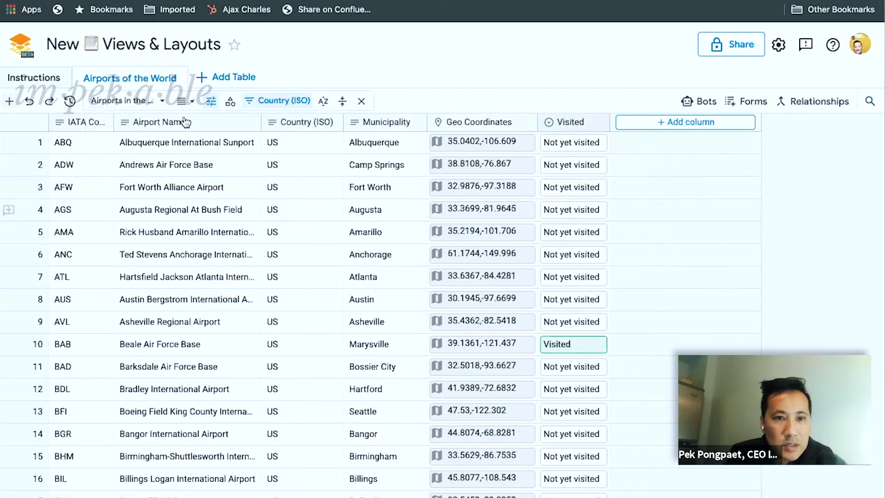
pyautogui.click(159, 99)
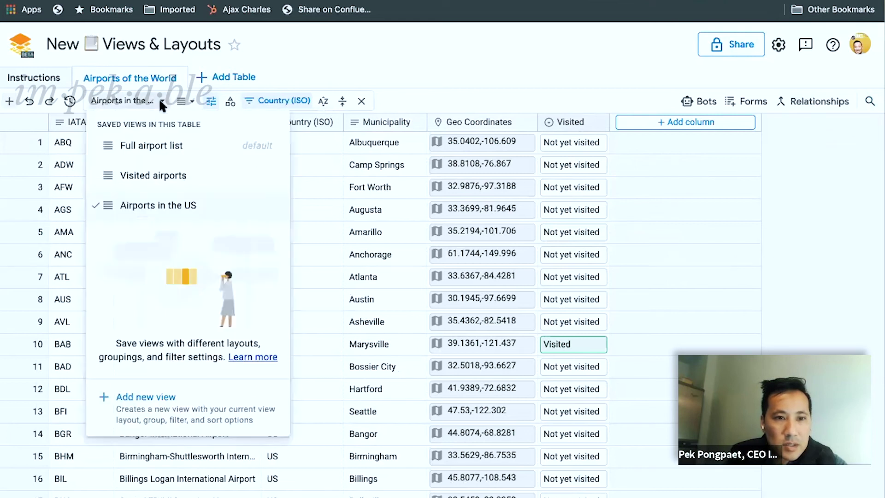
pyautogui.click(143, 147)
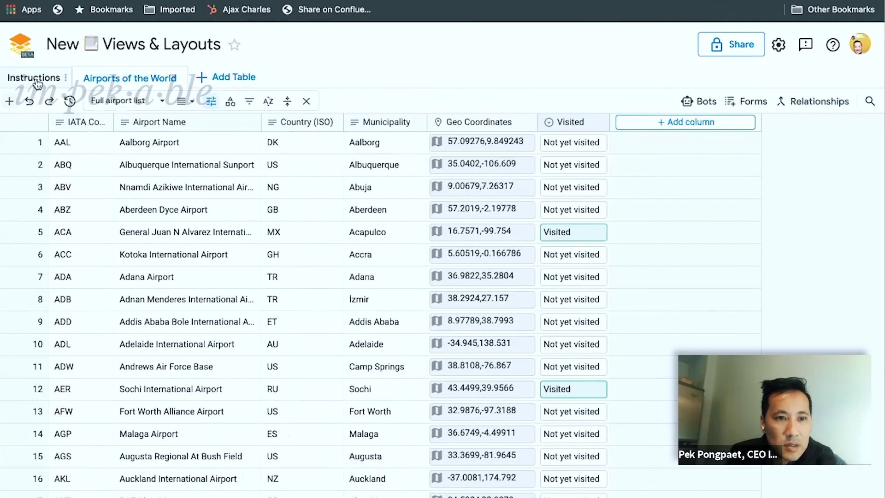
# Read the template's steps in the Instructions table and return to the Airports of the World table
pyautogui.click(35, 79)
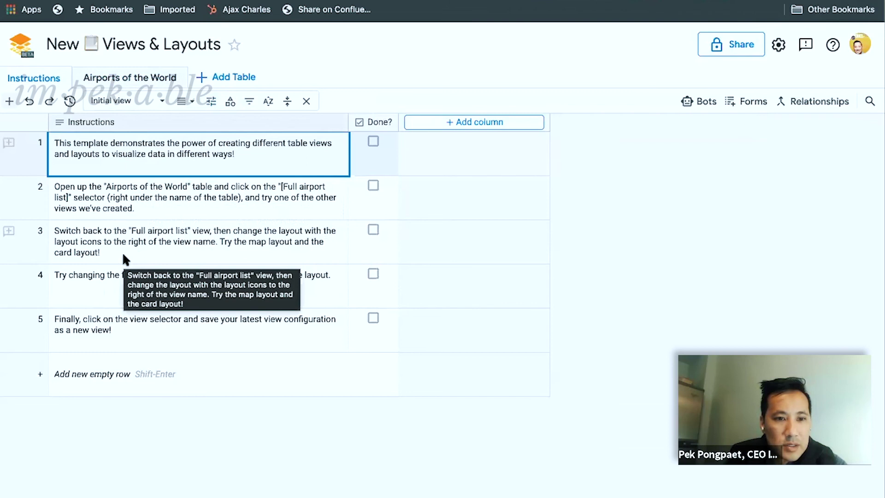
pyautogui.click(141, 79)
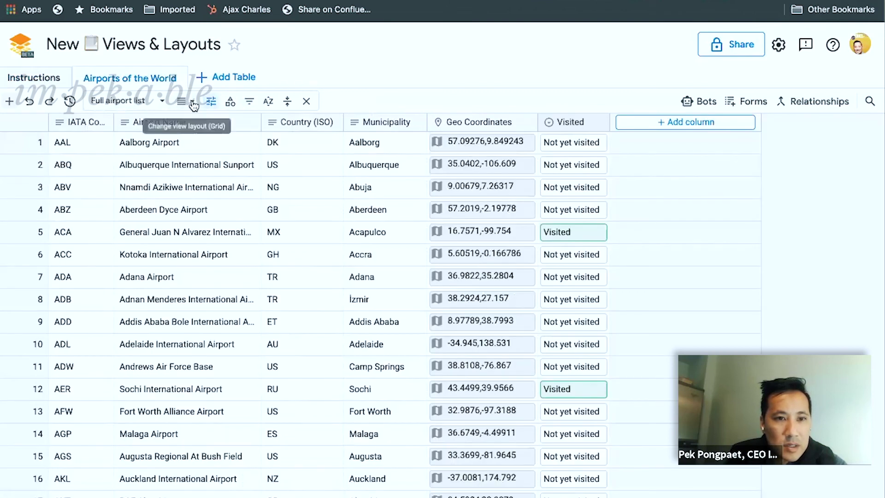
pyautogui.click(193, 102)
pyautogui.click(193, 102)
# Open the Visited airports view and examine its airports on a map using the Map Layout
pyautogui.click(160, 99)
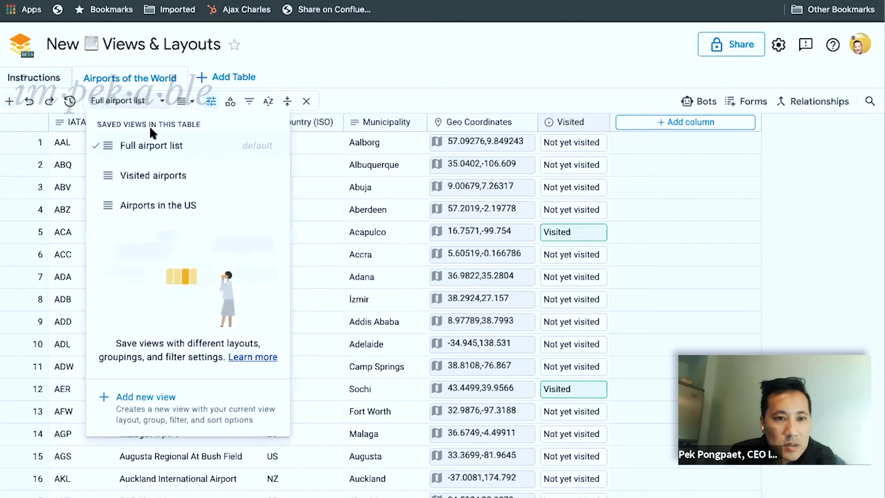
pyautogui.click(146, 177)
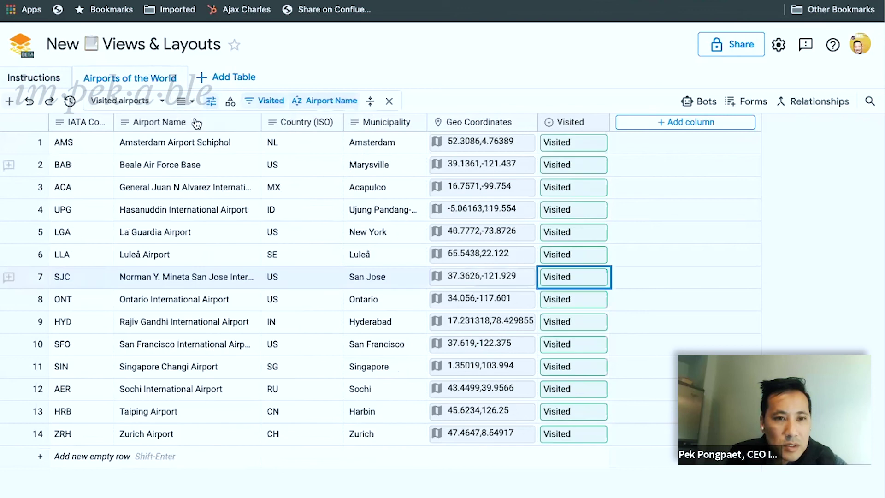
pyautogui.click(192, 101)
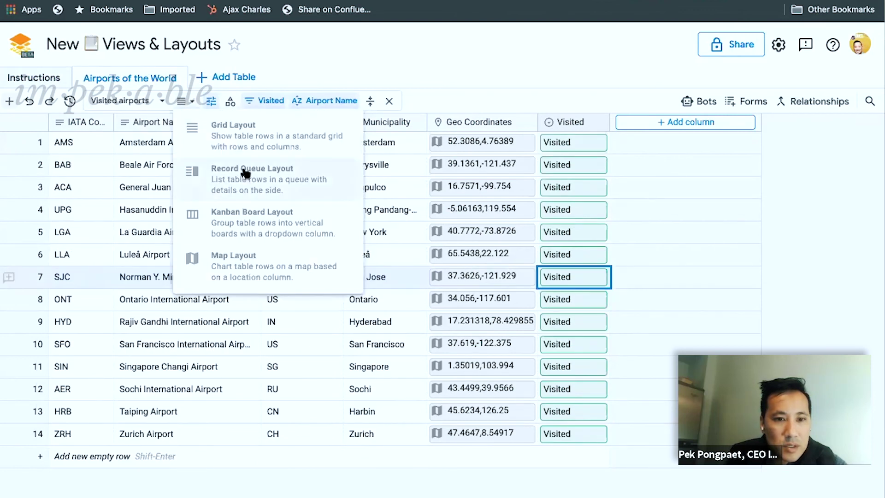
pyautogui.click(231, 255)
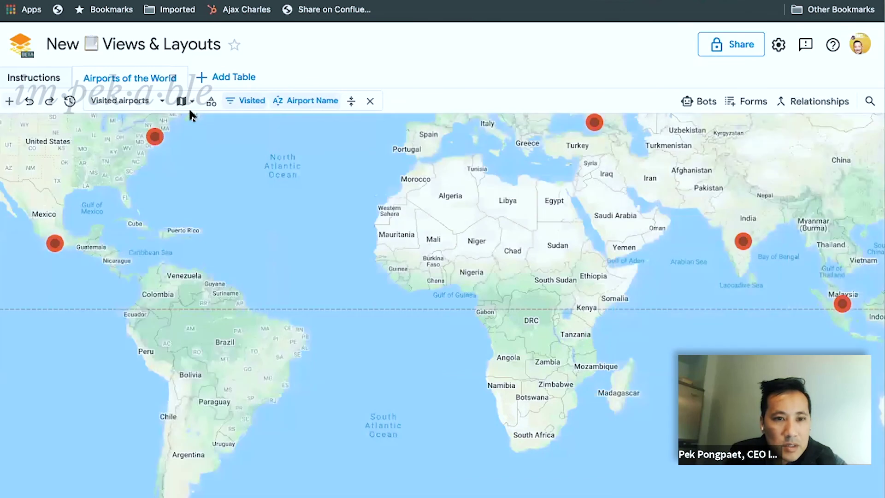
pyautogui.click(192, 103)
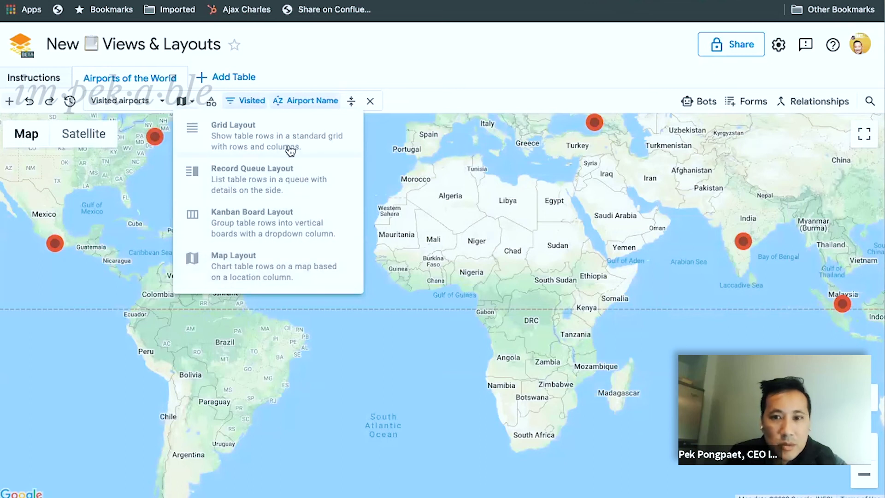
pyautogui.click(515, 74)
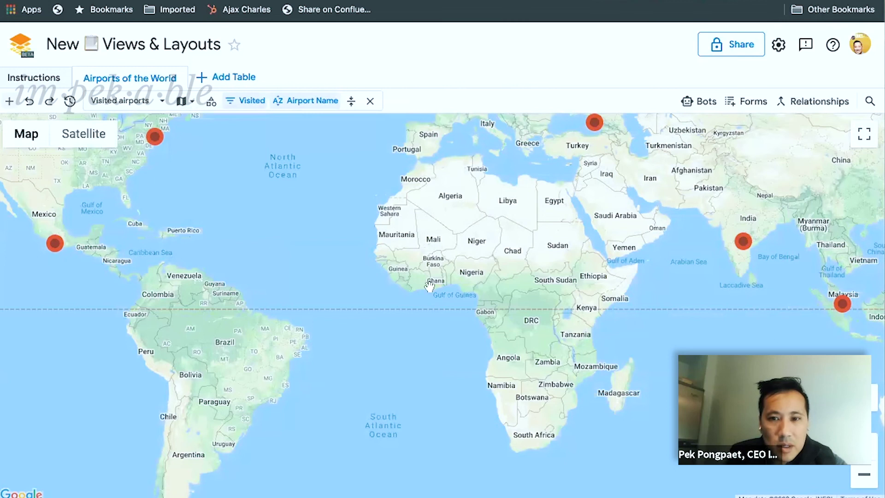
# Return the Visited airports view to Grid Layout, and examine the Amsterdam airport's details in the Record Queue Layout
pyautogui.click(184, 102)
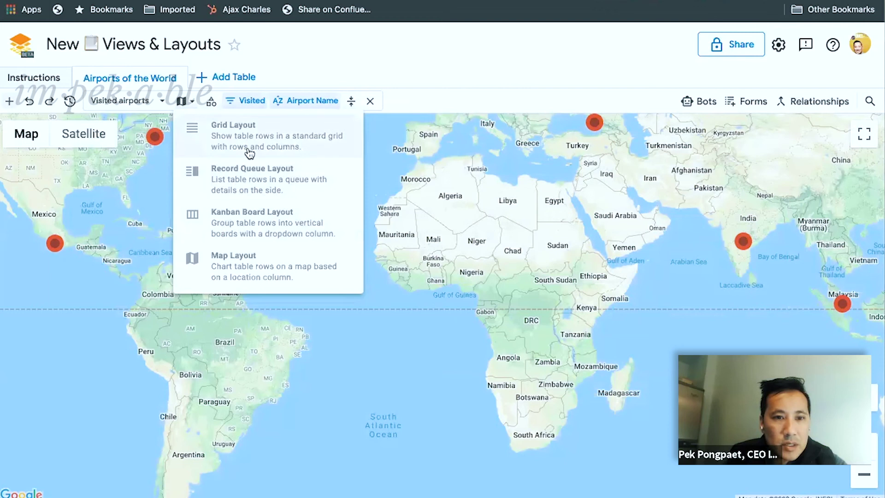
pyautogui.click(254, 125)
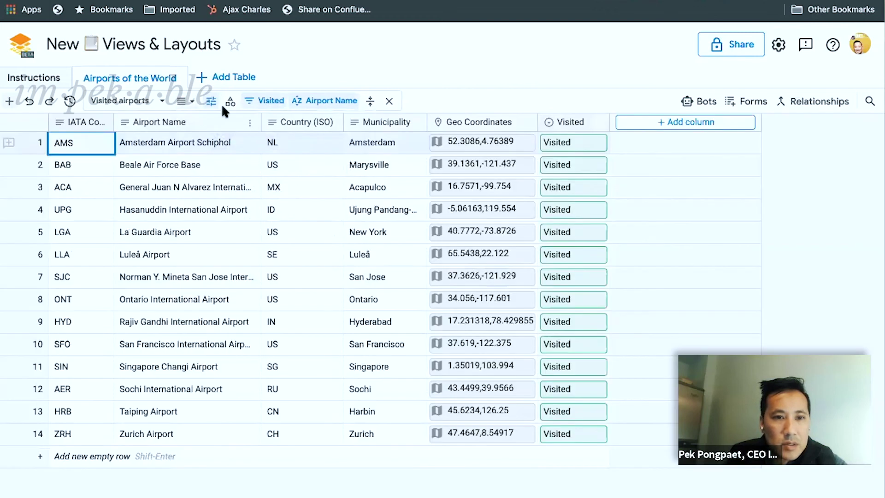
pyautogui.click(194, 102)
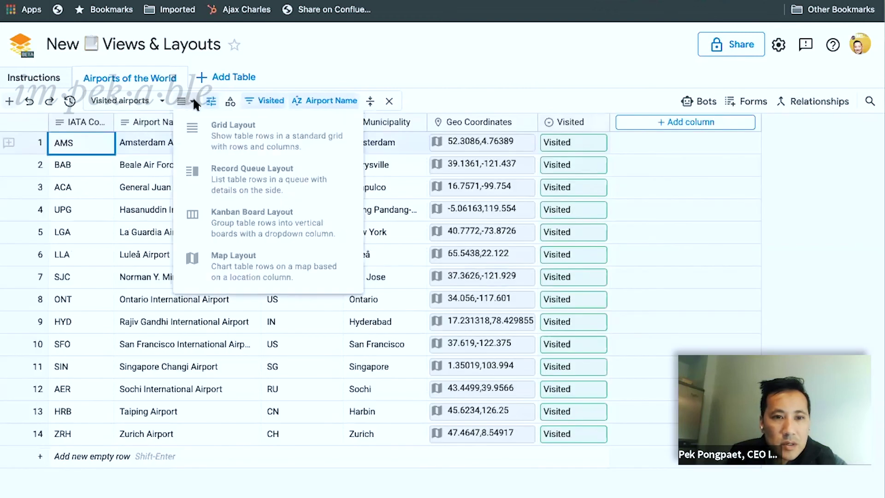
pyautogui.click(254, 175)
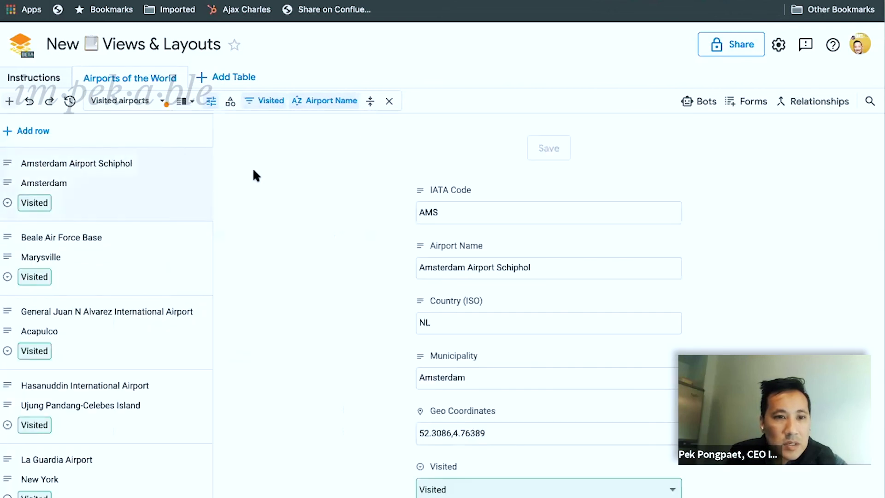
pyautogui.click(193, 102)
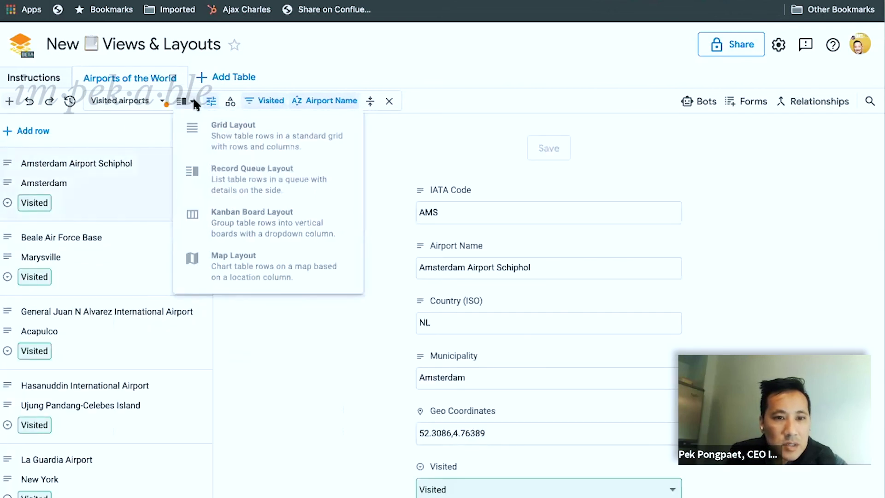
pyautogui.click(308, 46)
pyautogui.scroll(-2, 310, 213)
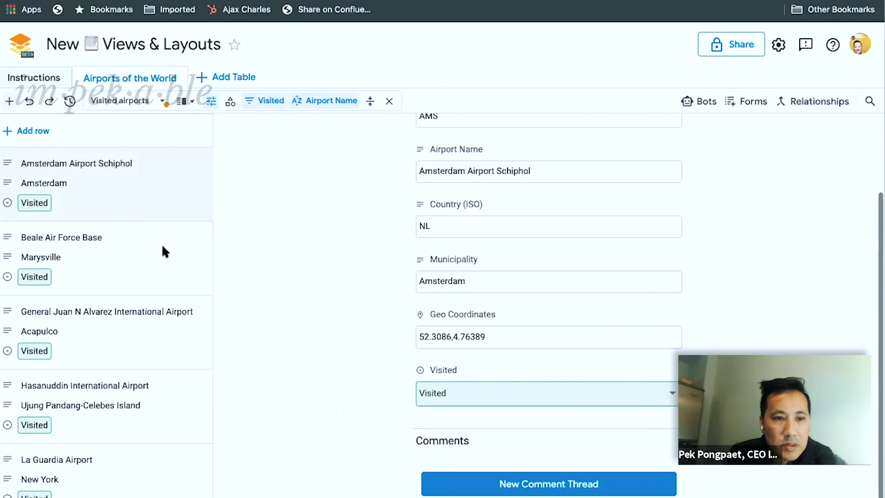
# Show the Visited airports view in Kanban Board Layout, and apply the same layout to the Full airport list view
pyautogui.click(186, 101)
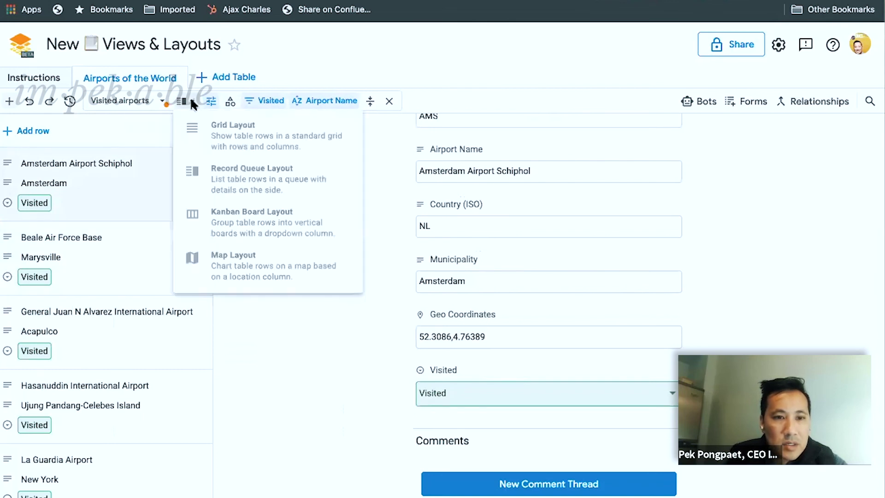
pyautogui.click(219, 222)
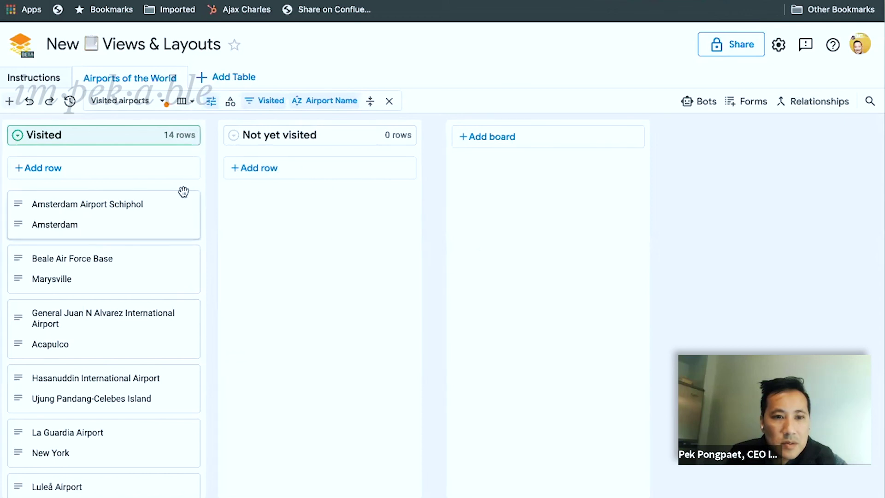
pyautogui.click(162, 103)
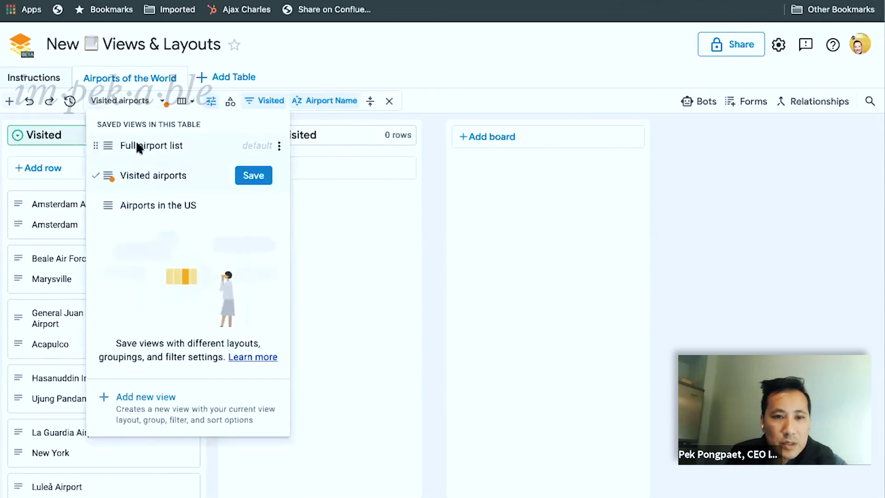
pyautogui.click(137, 145)
pyautogui.click(193, 103)
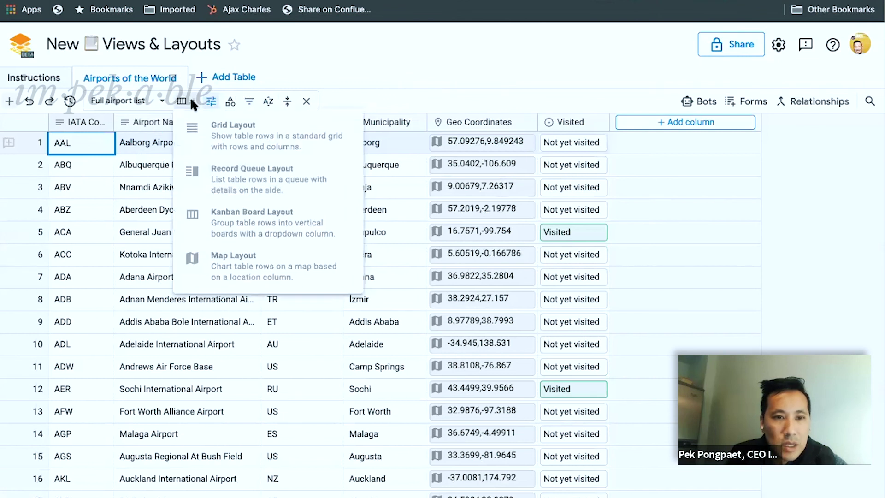
pyautogui.click(244, 236)
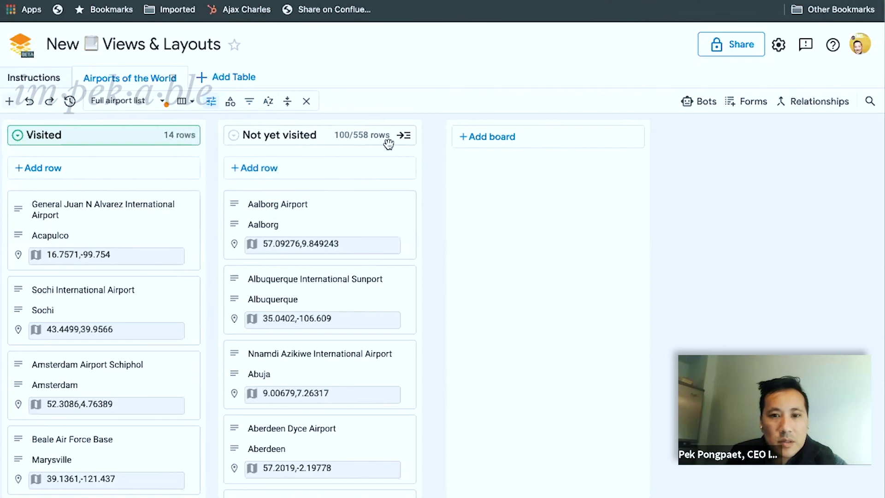
pyautogui.click(162, 100)
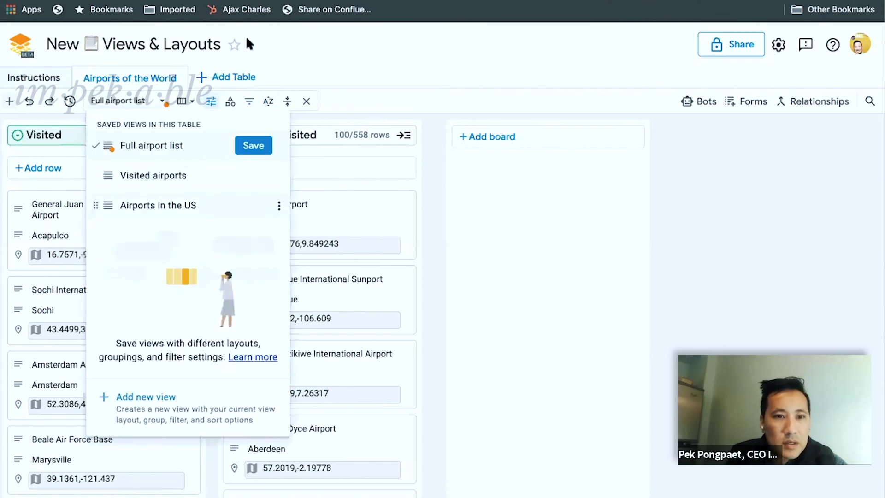
pyautogui.click(189, 101)
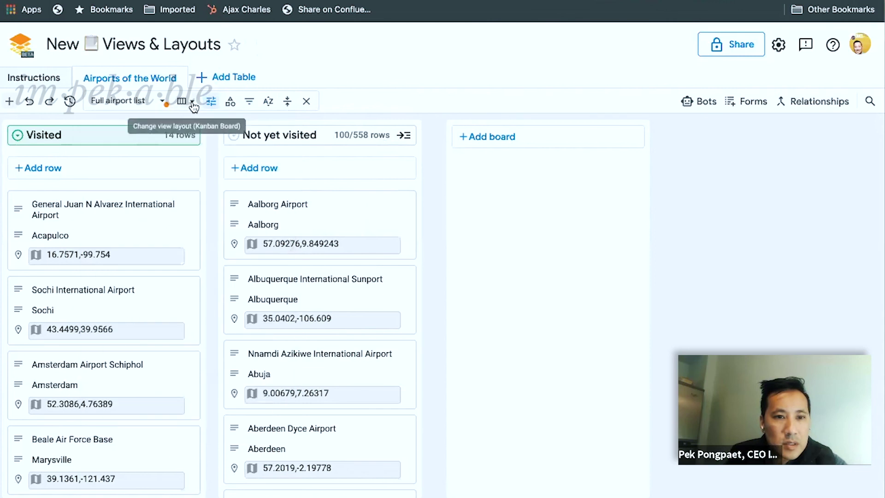
# Show the Full airport list view in Map Layout, and switch to the Visited airports view
pyautogui.click(187, 101)
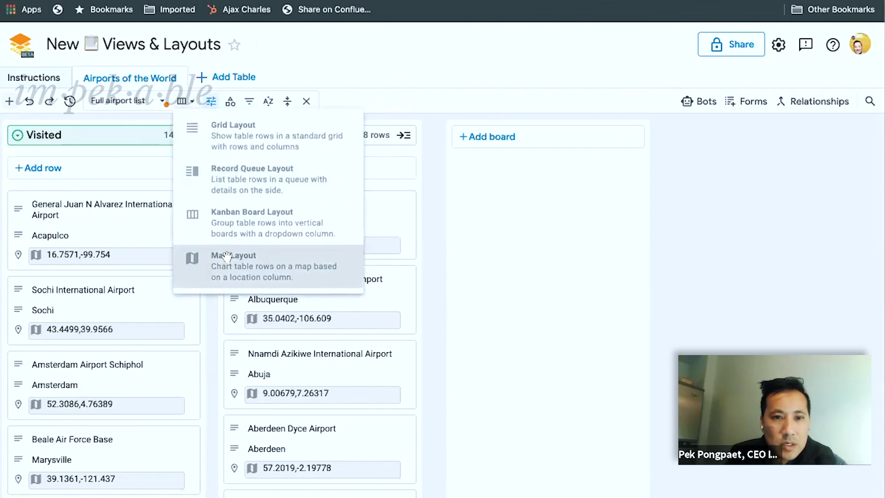
pyautogui.click(227, 258)
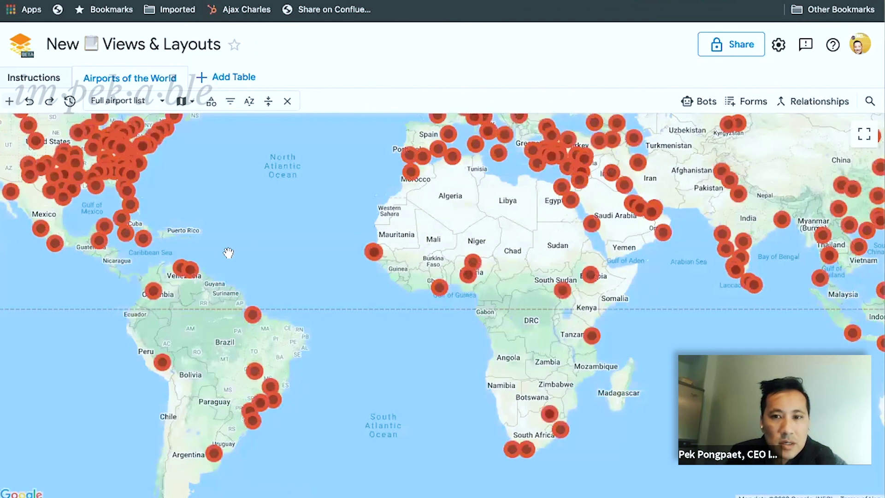
pyautogui.click(163, 102)
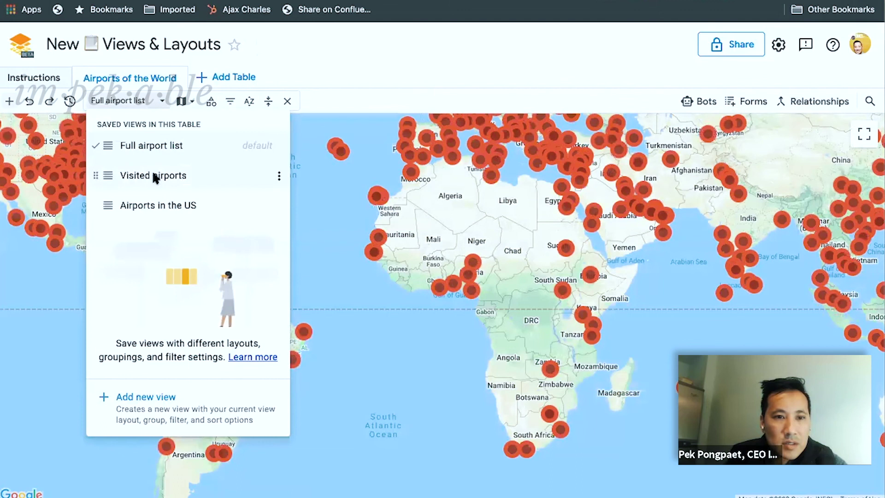
pyautogui.click(154, 176)
pyautogui.click(193, 102)
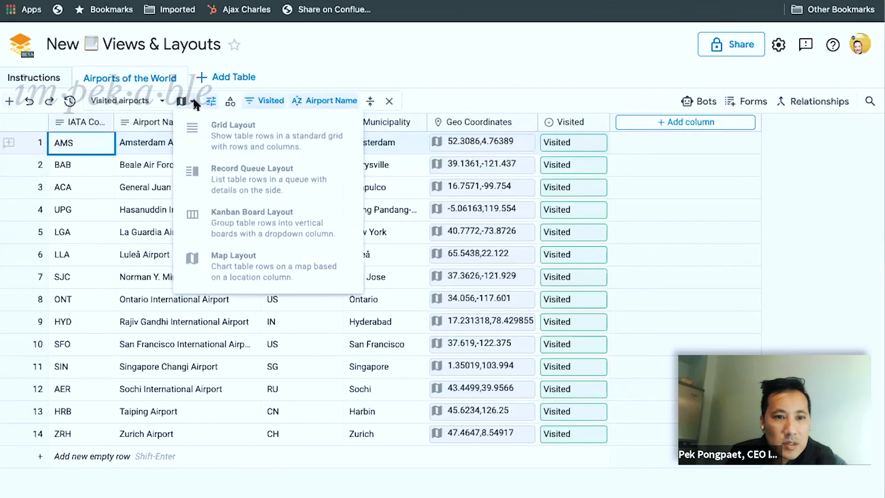
pyautogui.click(319, 70)
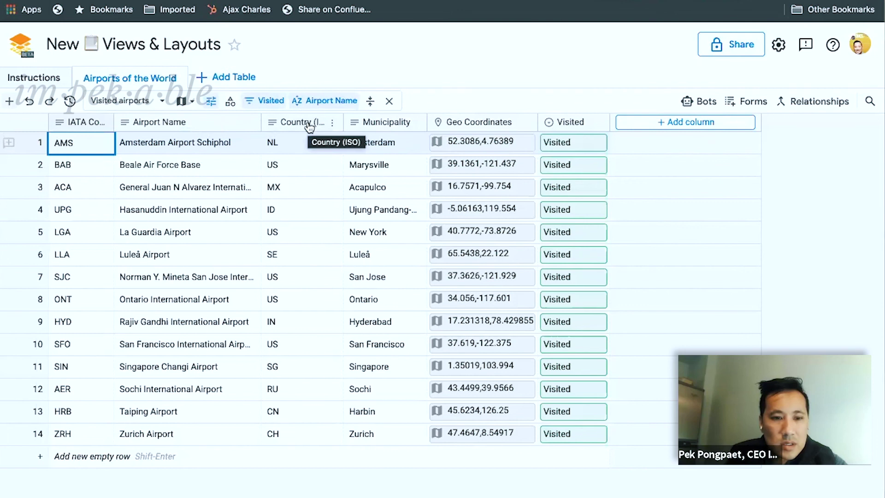
# Open the Instructions table and examine the workspace's sharing settings
pyautogui.click(38, 78)
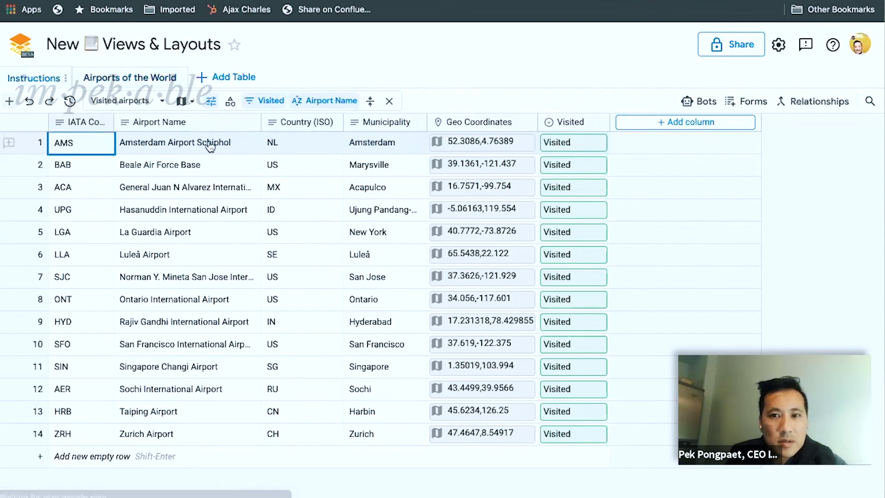
pyautogui.click(712, 44)
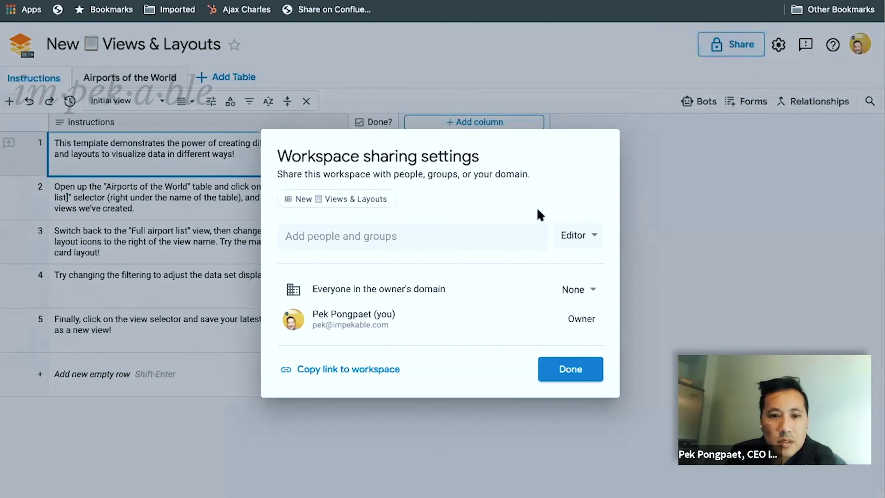
pyautogui.click(565, 370)
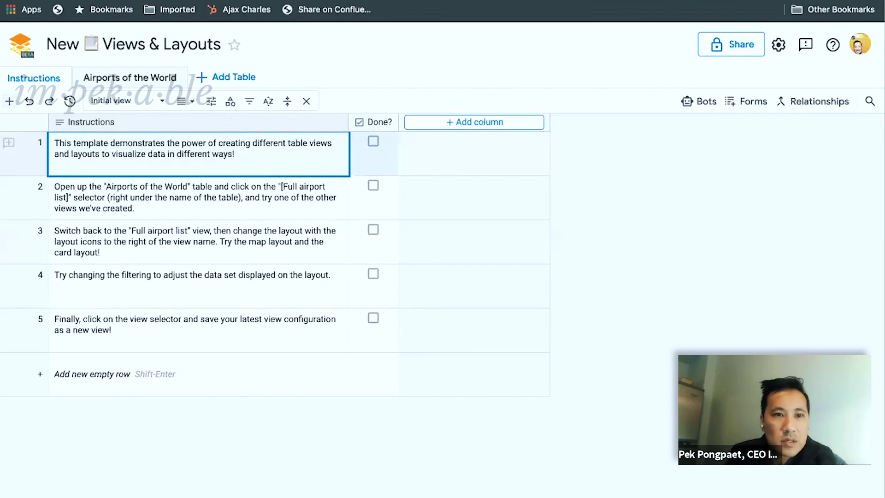
# Return to the template gallery and browse the templates in the Product Design category
pyautogui.click(21, 59)
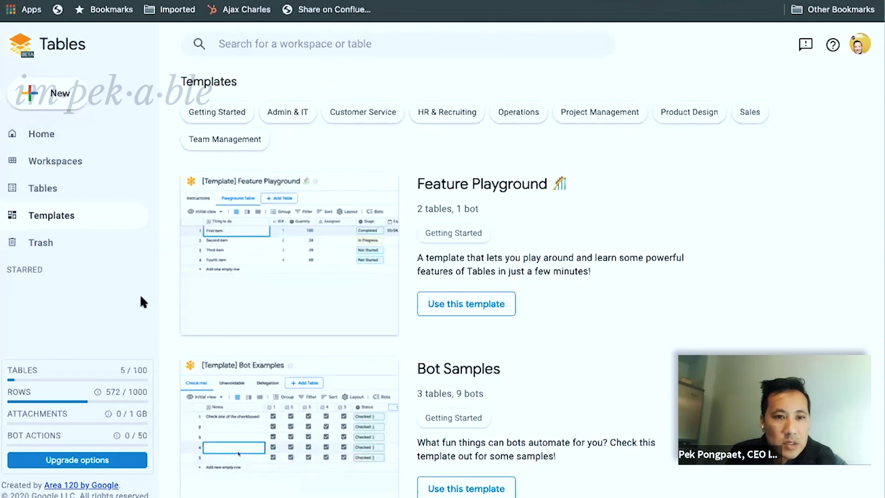
pyautogui.scroll(-3, 261, 275)
pyautogui.scroll(3, 260, 274)
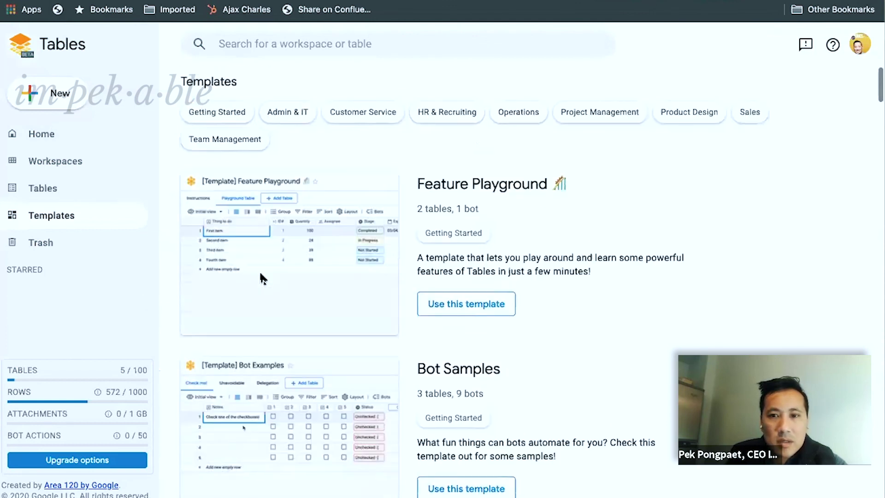
pyautogui.click(673, 119)
pyautogui.scroll(-6, 604, 275)
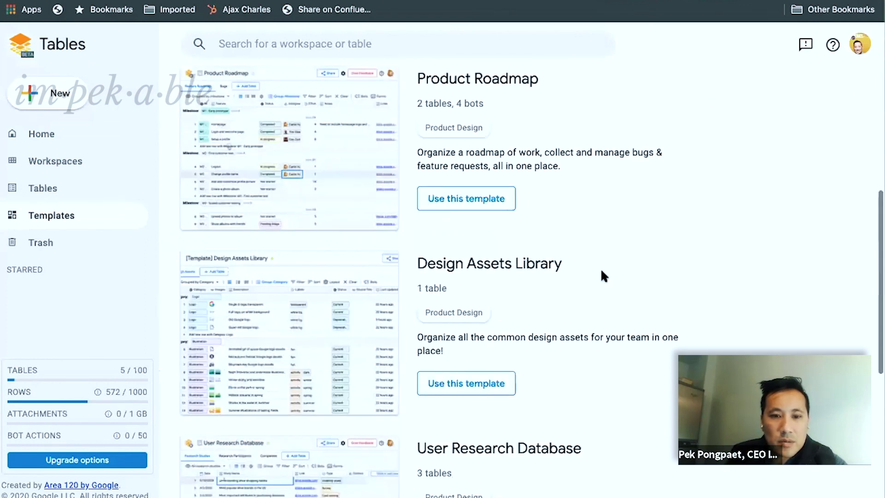
pyautogui.scroll(-7, 603, 276)
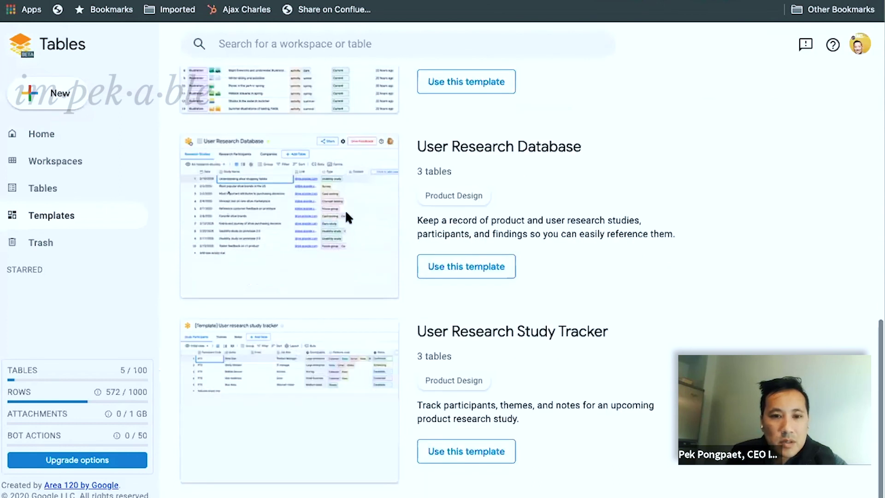
pyautogui.scroll(13, 494, 286)
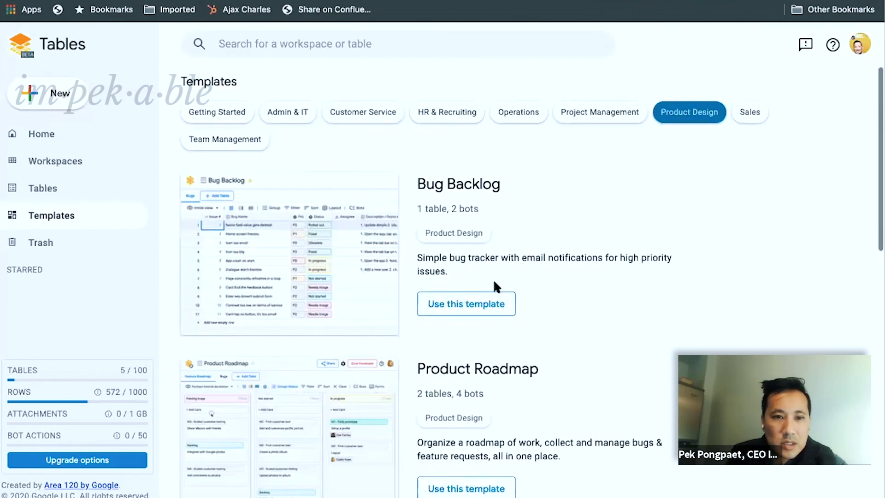
pyautogui.scroll(-6, 494, 285)
pyautogui.scroll(-5, 494, 283)
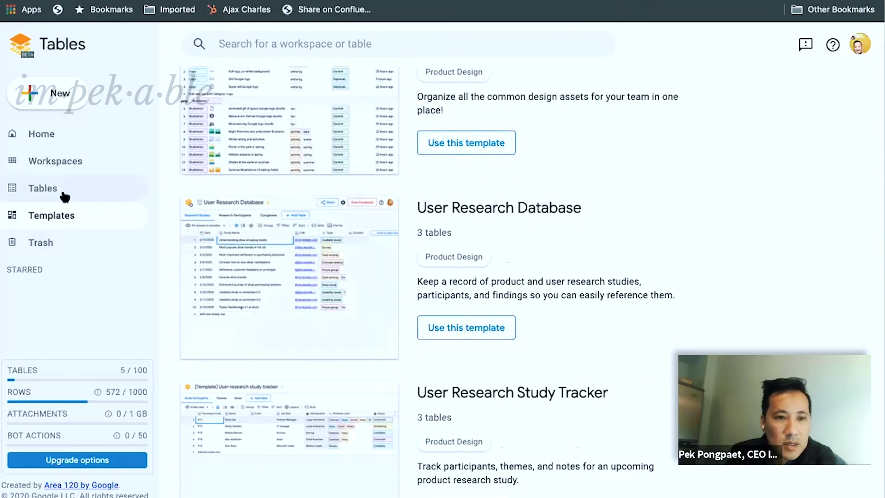
# Go to the list of all workspaces and create a new blank workspace
pyautogui.click(79, 162)
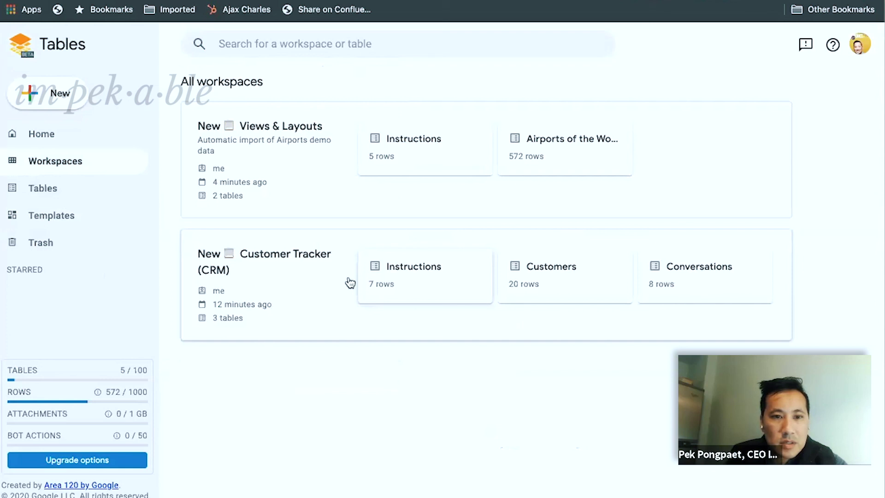
pyautogui.click(59, 92)
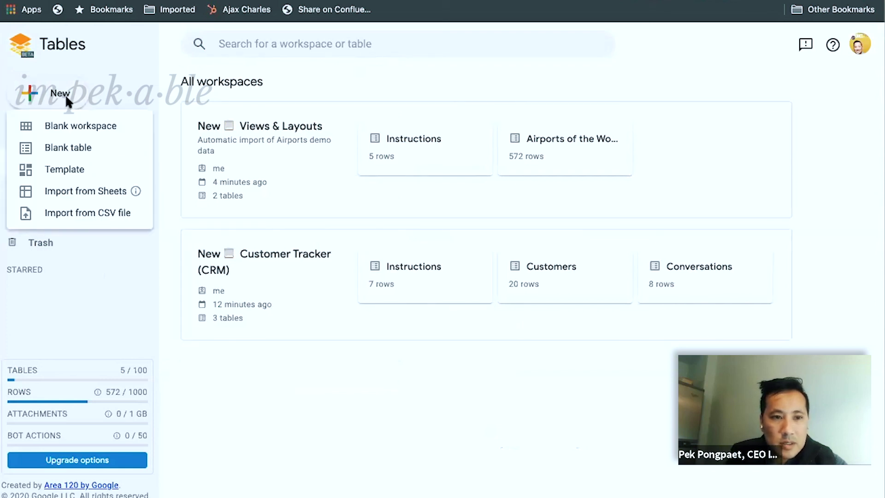
pyautogui.click(74, 124)
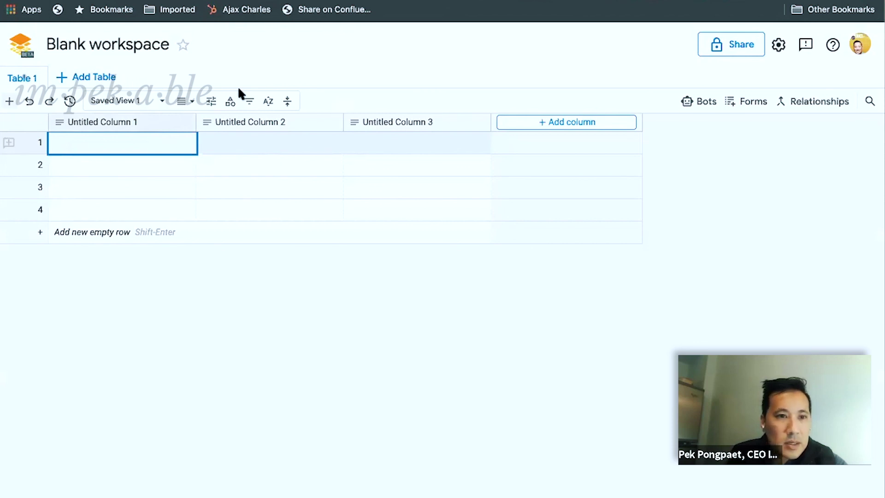
# Reopen the Blank workspace from the workspace list and delete it together with all tables within it
pyautogui.click(23, 50)
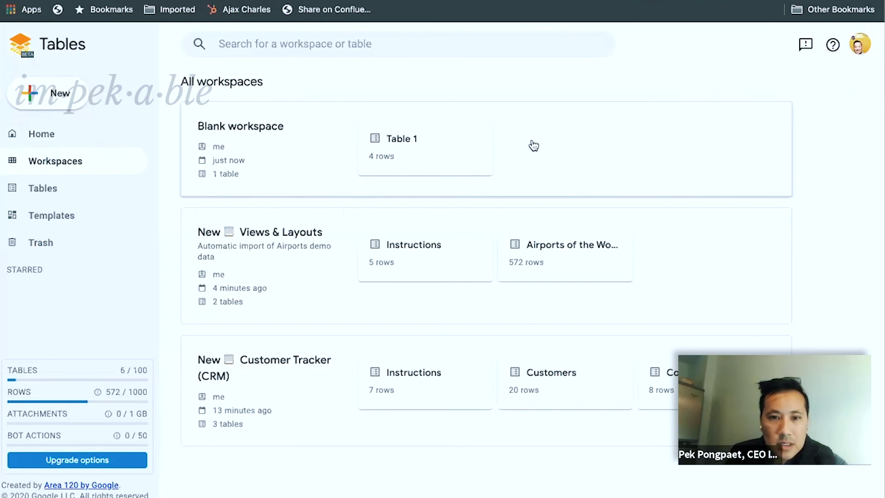
pyautogui.click(755, 138)
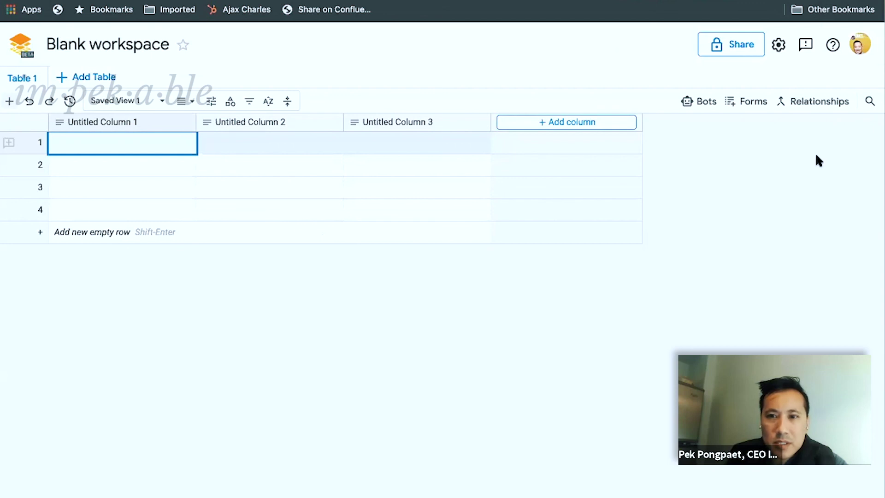
pyautogui.click(778, 46)
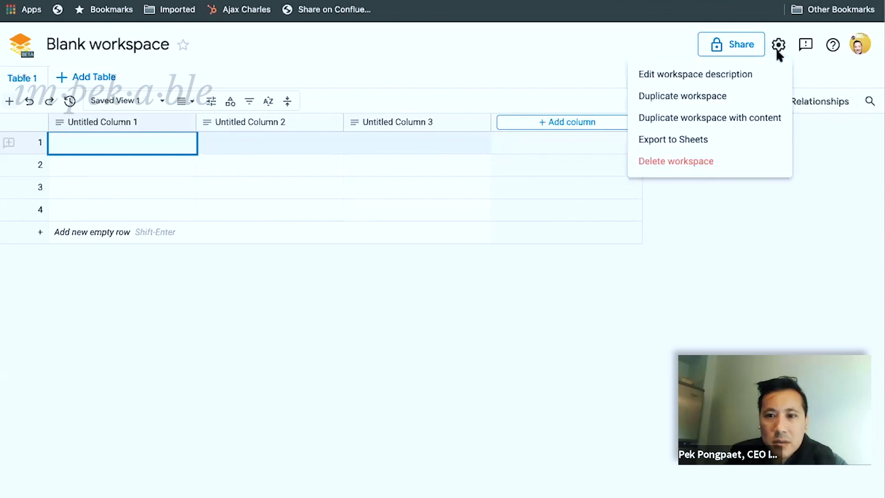
pyautogui.click(676, 161)
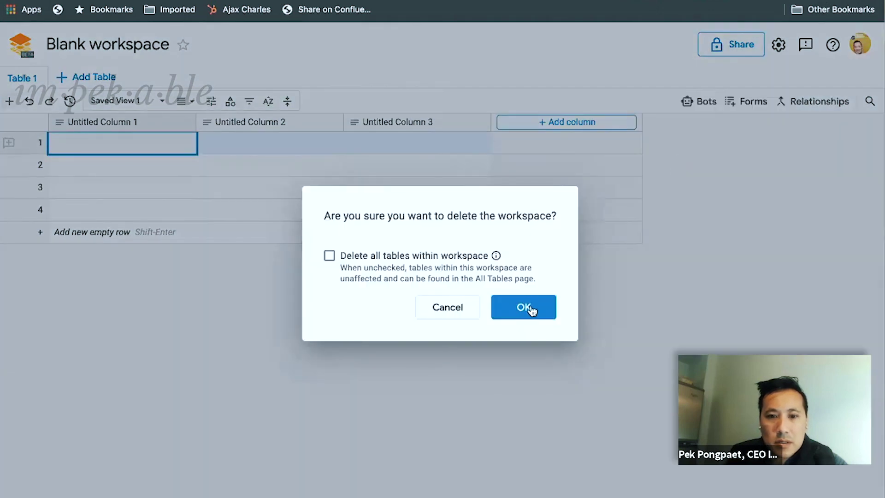
pyautogui.click(414, 258)
pyautogui.click(530, 315)
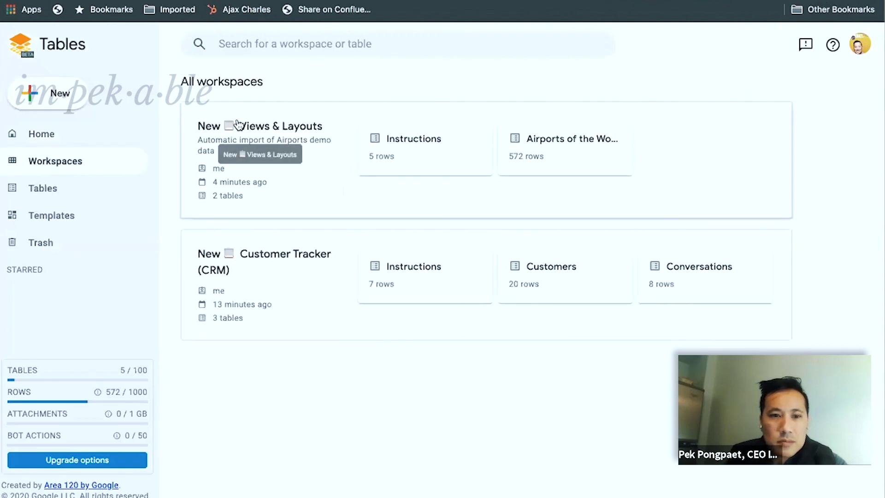
# Search the workspaces for "custo" and clear the search to list all workspaces again
pyautogui.click(310, 45)
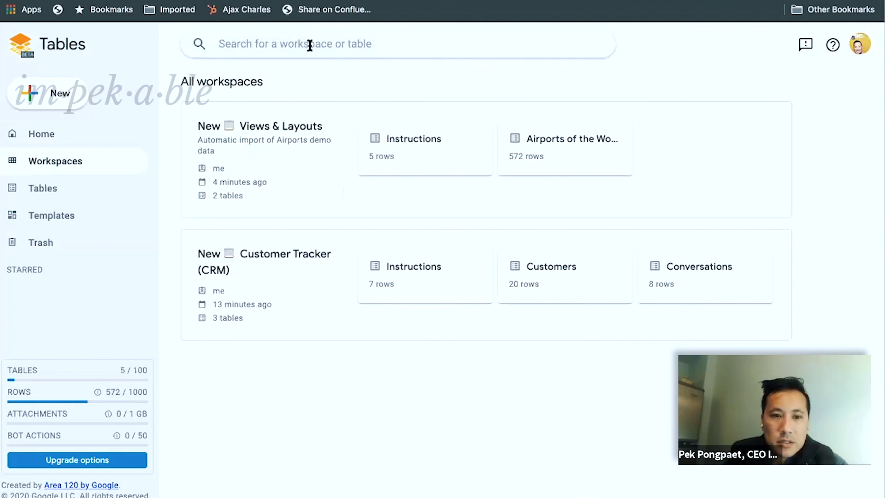
pyautogui.write('custo')
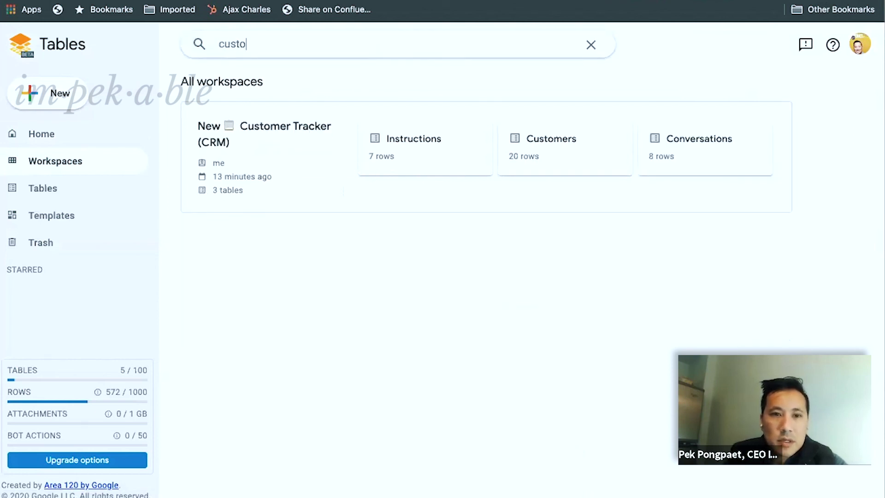
pyautogui.press('BackSpace')
pyautogui.press('BackSpace')
pyautogui.press('BackSpace')
pyautogui.press('BackSpace')
pyautogui.press('BackSpace')
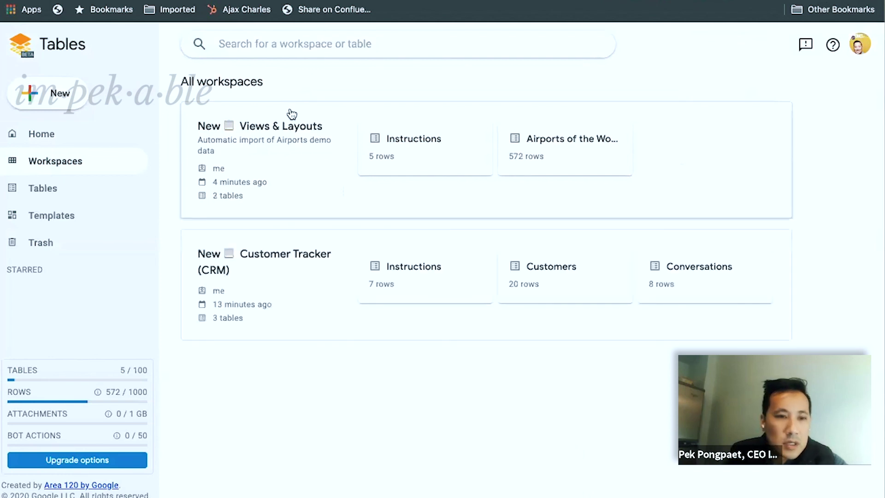